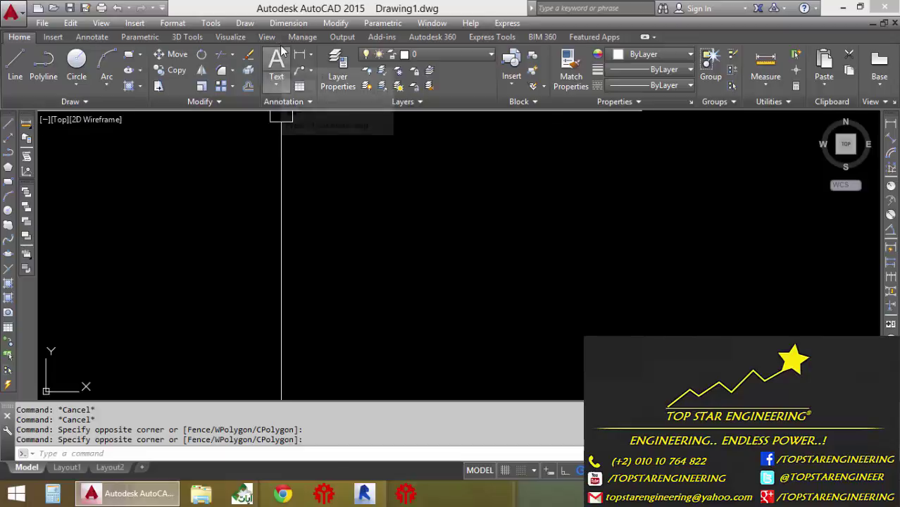
# Place a multiline text box in the upper-left reading 'Top Star Engineering', wrapped onto three lines
pyautogui.click(276, 84)
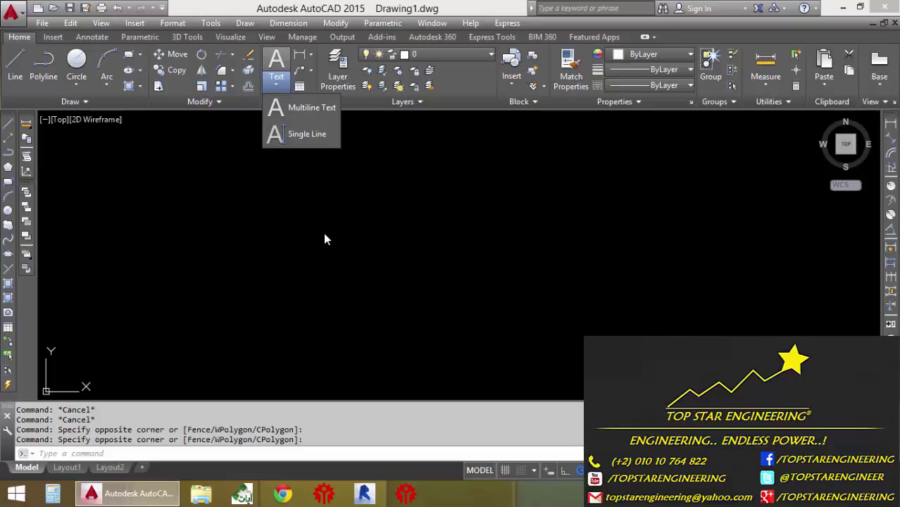
pyautogui.click(303, 107)
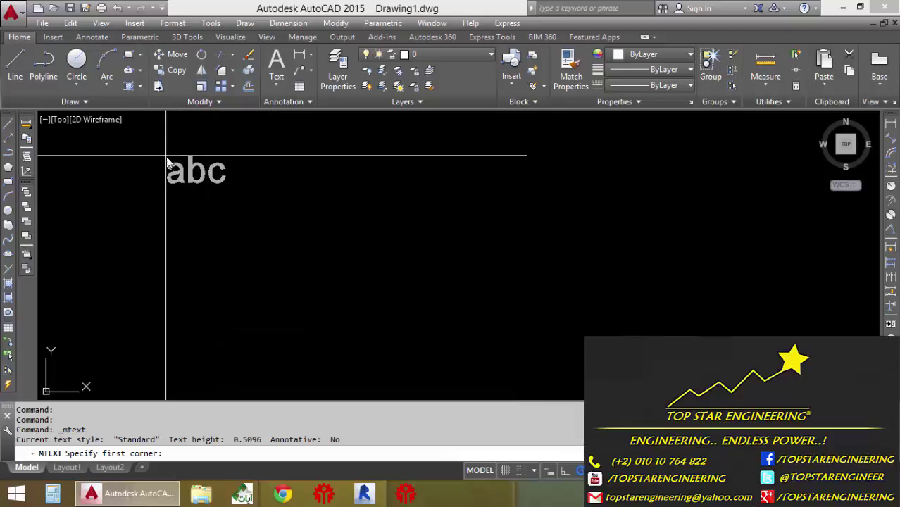
pyautogui.click(169, 160)
pyautogui.click(281, 205)
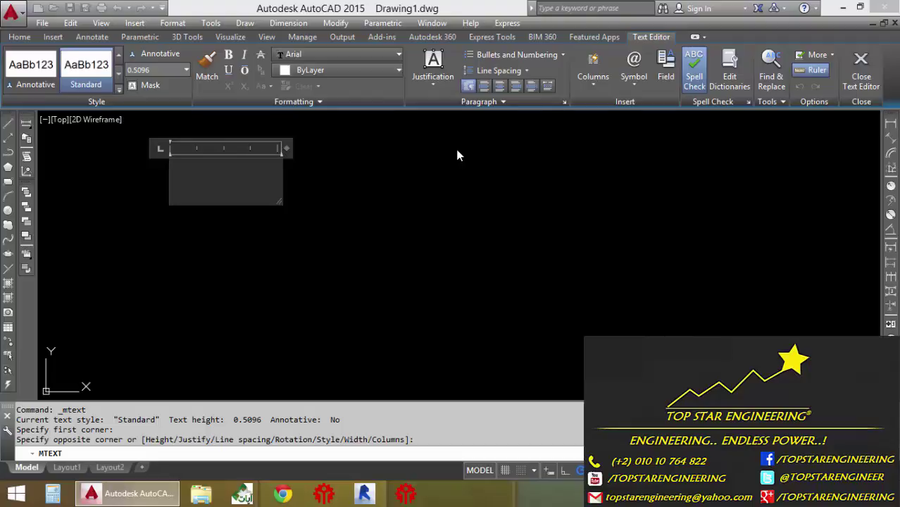
pyautogui.write('Top ')
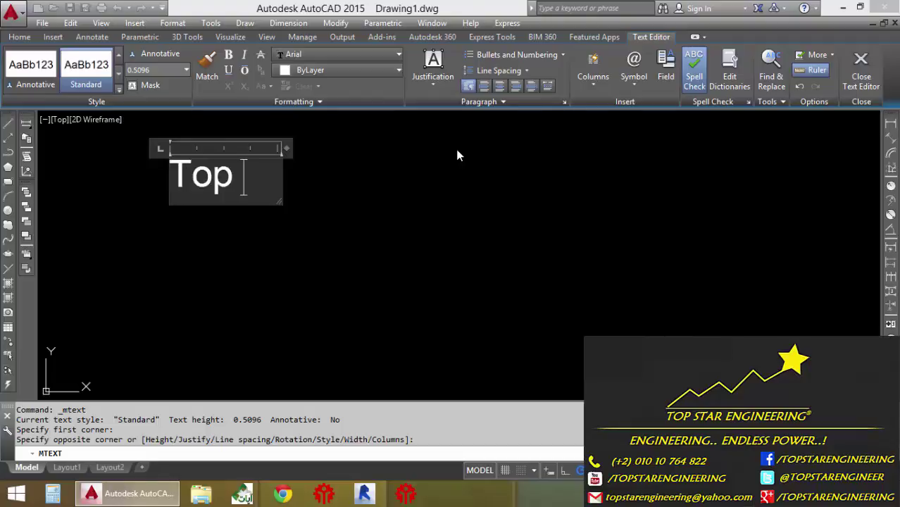
pyautogui.write('S')
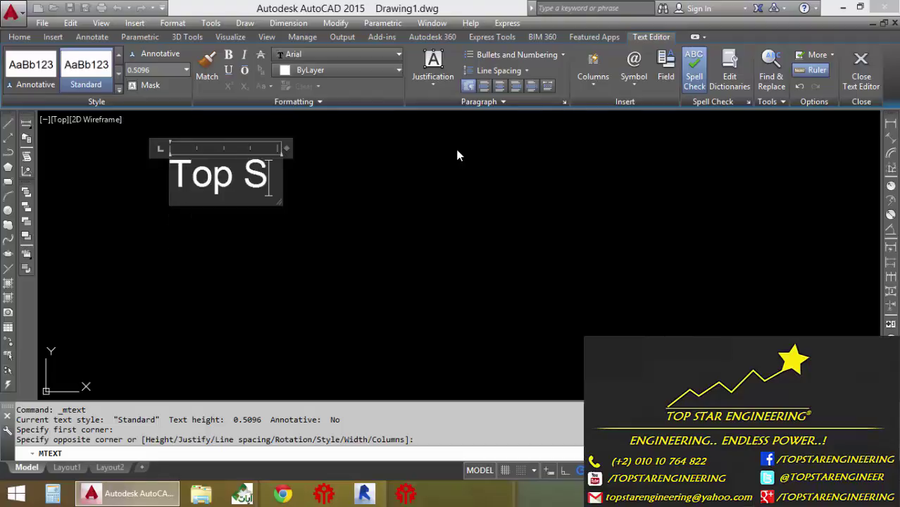
pyautogui.write('tar E')
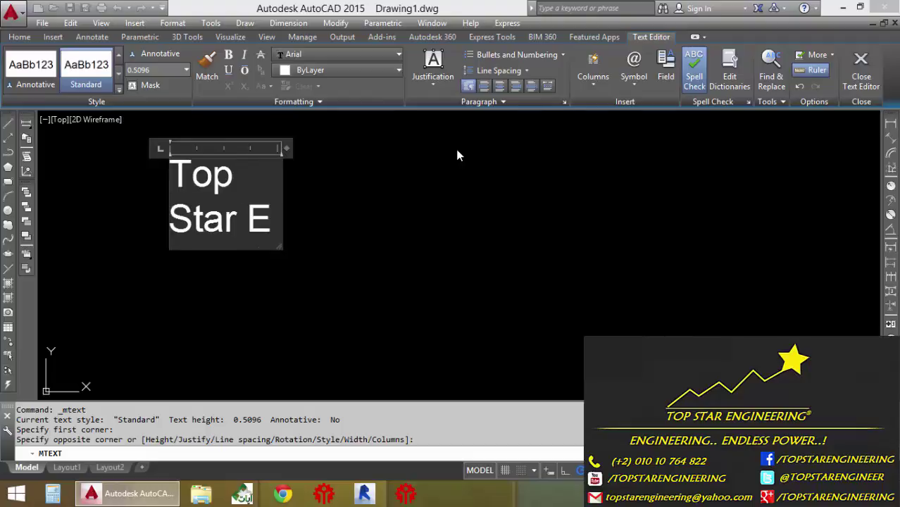
pyautogui.write('ngi')
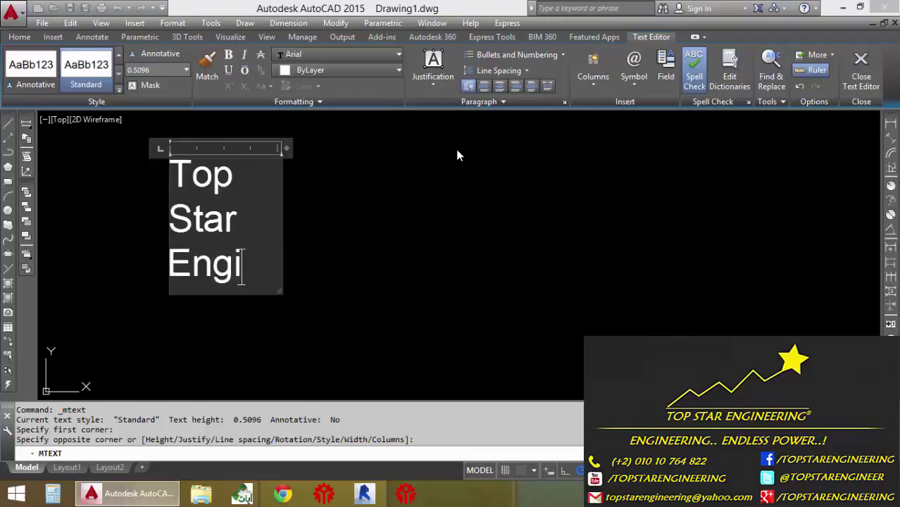
pyautogui.write('neering')
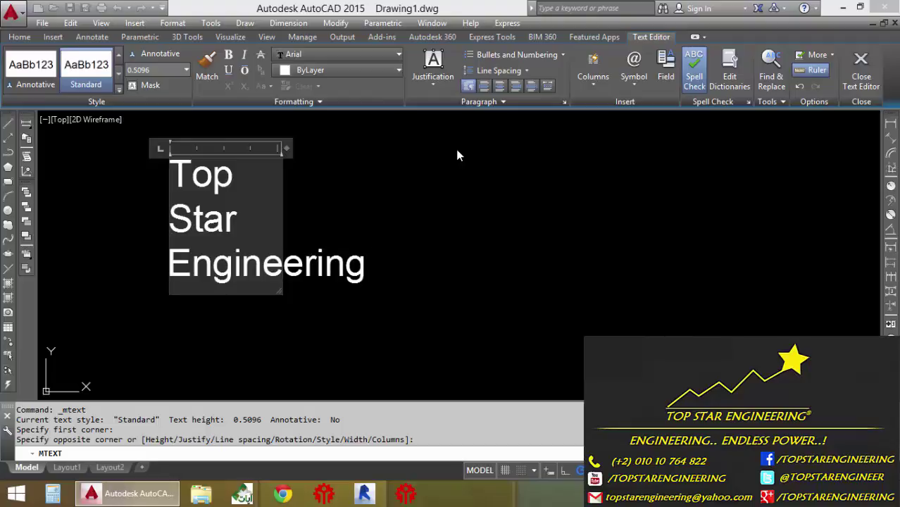
pyautogui.click(457, 154)
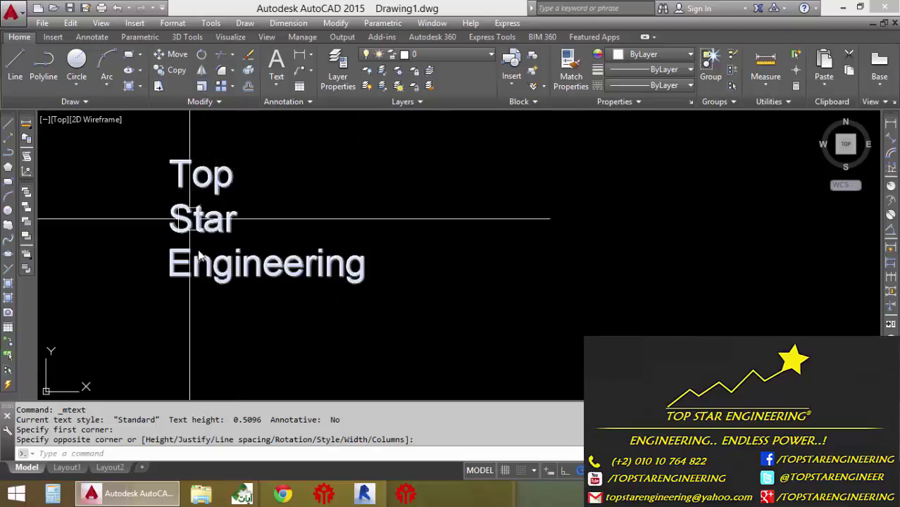
# Widen the 'Top Star Engineering' text box so the words fit on one line
pyautogui.press('Escape')
pyautogui.click(251, 286)
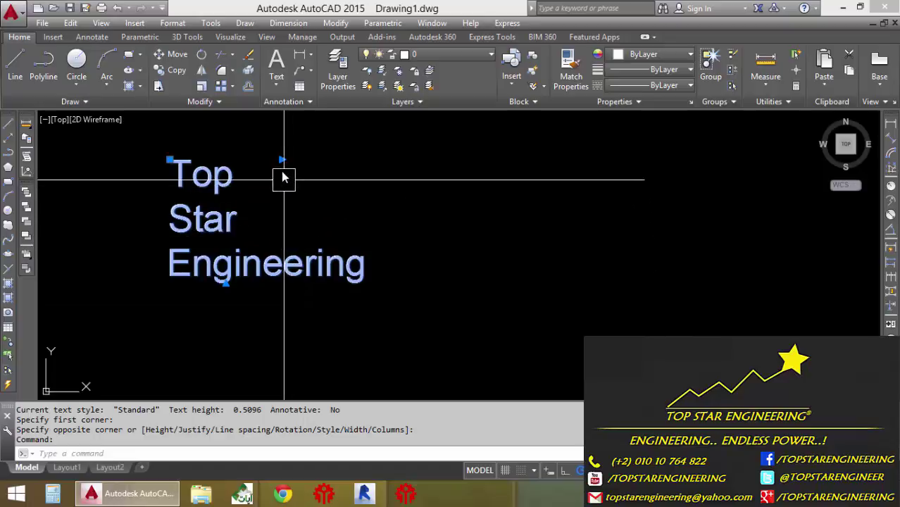
pyautogui.click(281, 161)
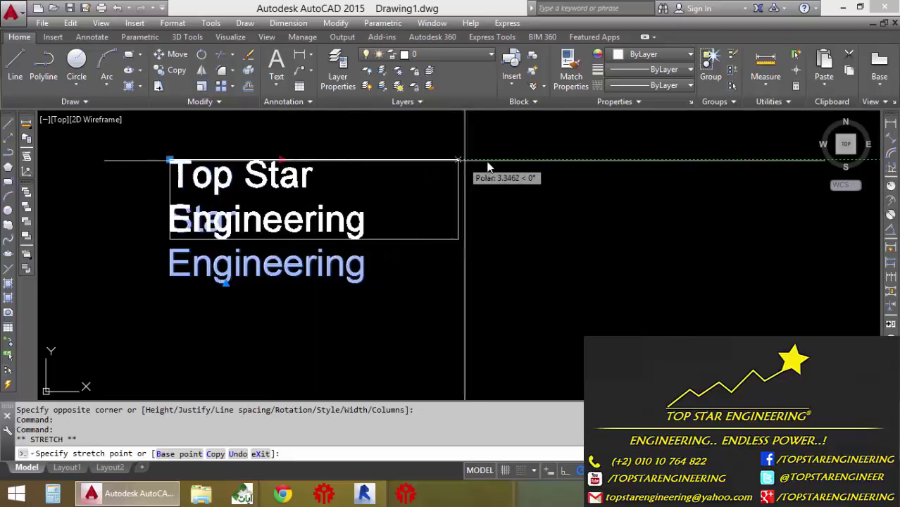
pyautogui.click(550, 160)
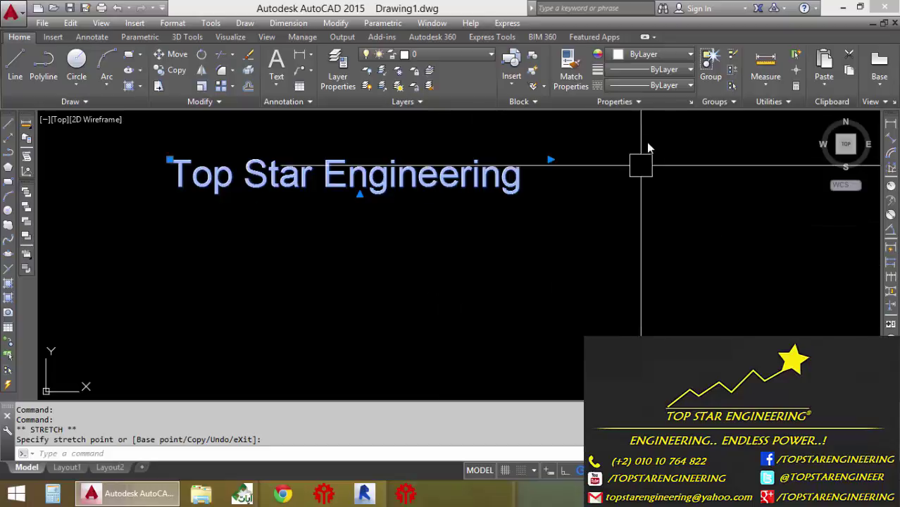
# Change the text colour to Red and confirm it
pyautogui.click(667, 54)
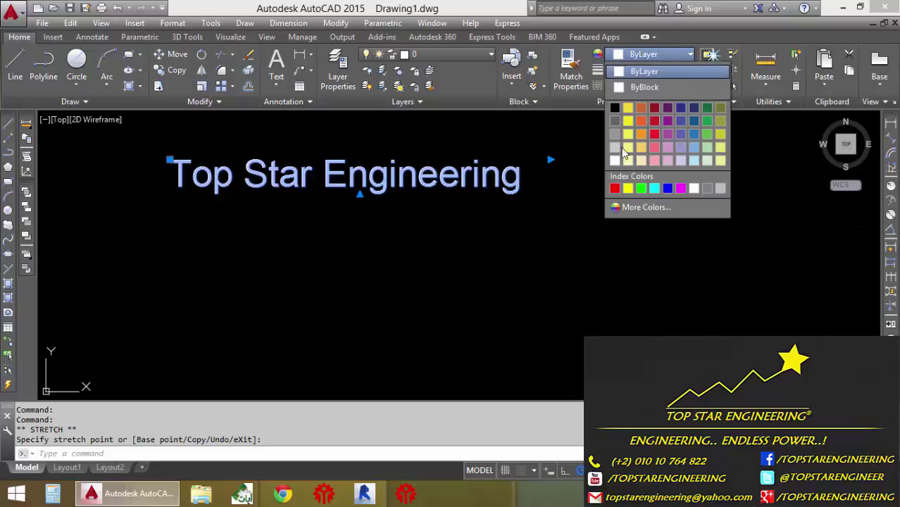
pyautogui.click(615, 188)
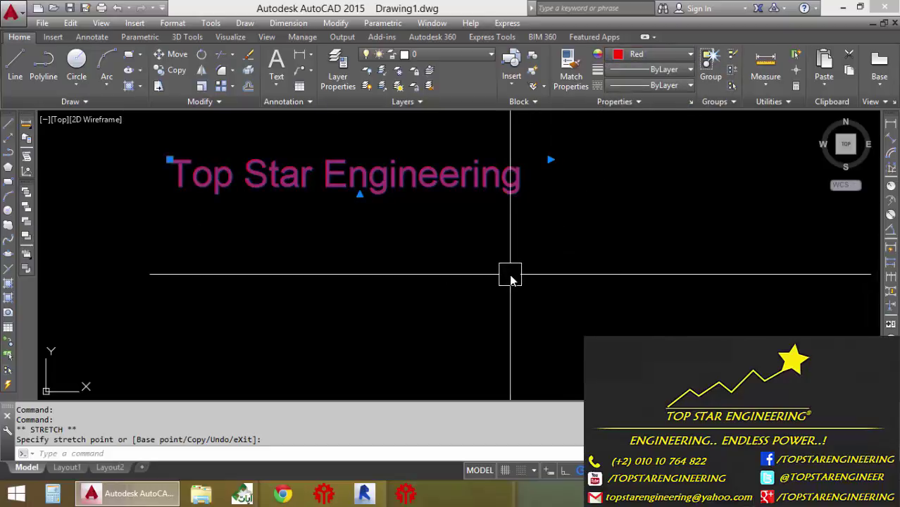
pyautogui.press('Escape')
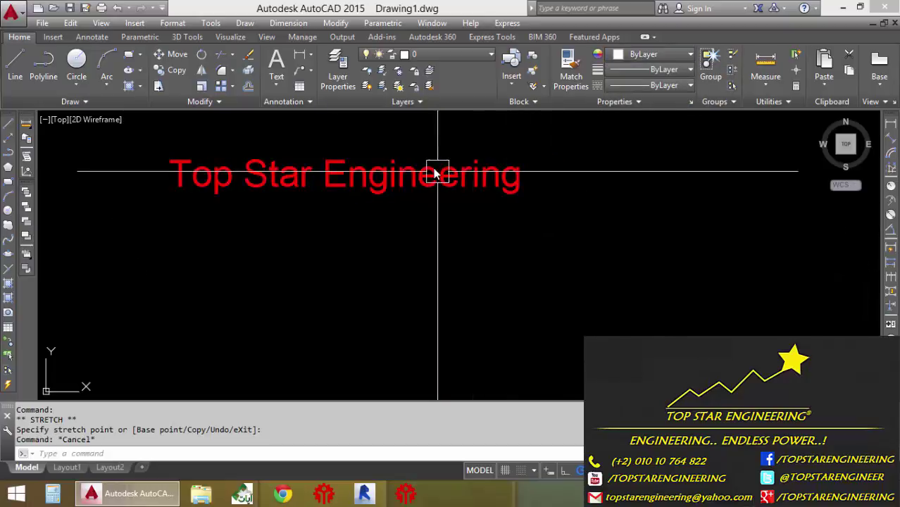
pyautogui.click(438, 171)
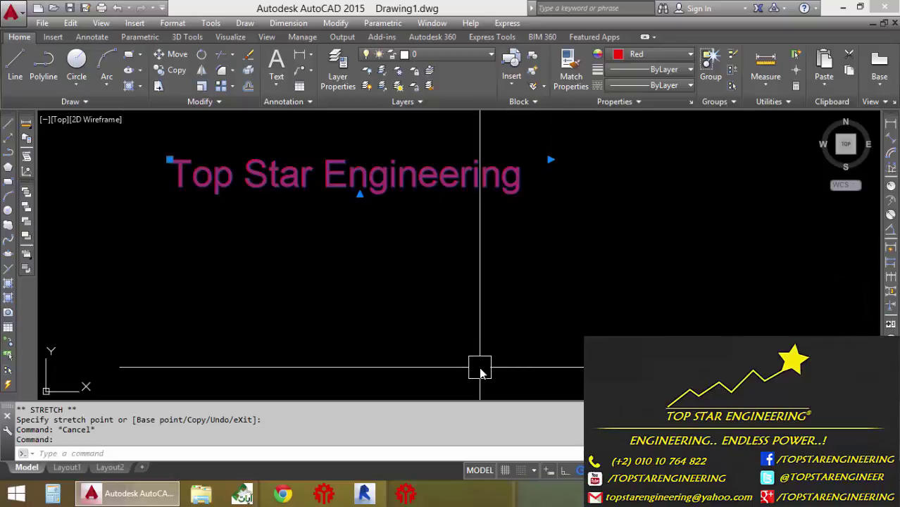
pyautogui.press('Escape')
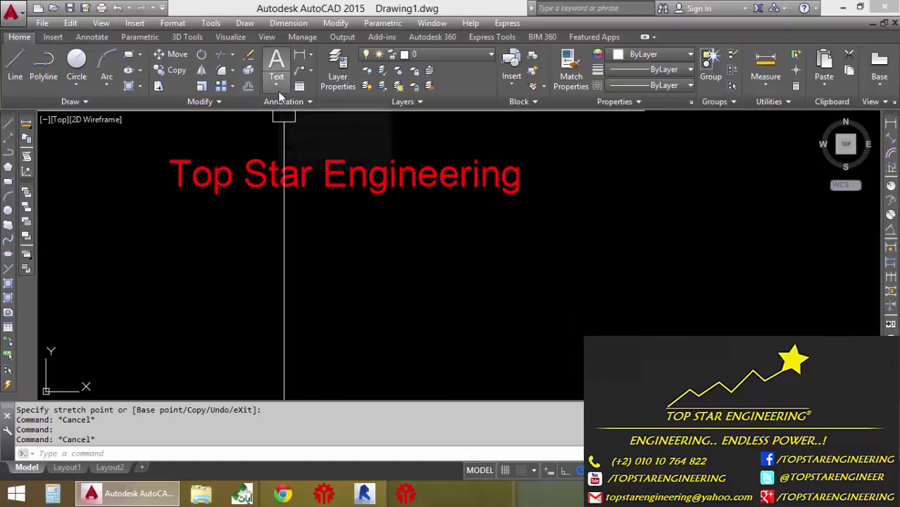
# Place an unrotated single-line 'Top Star Engineering' text in white beneath the red text
pyautogui.click(277, 89)
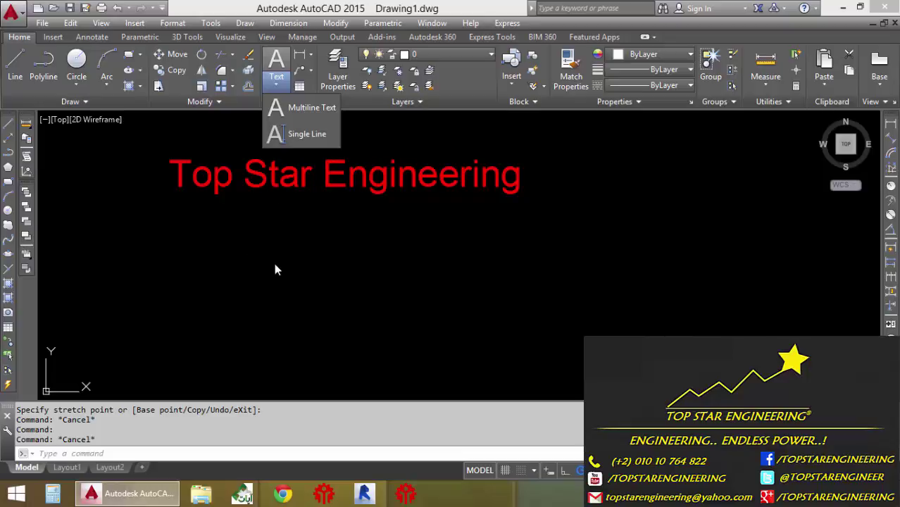
pyautogui.click(298, 134)
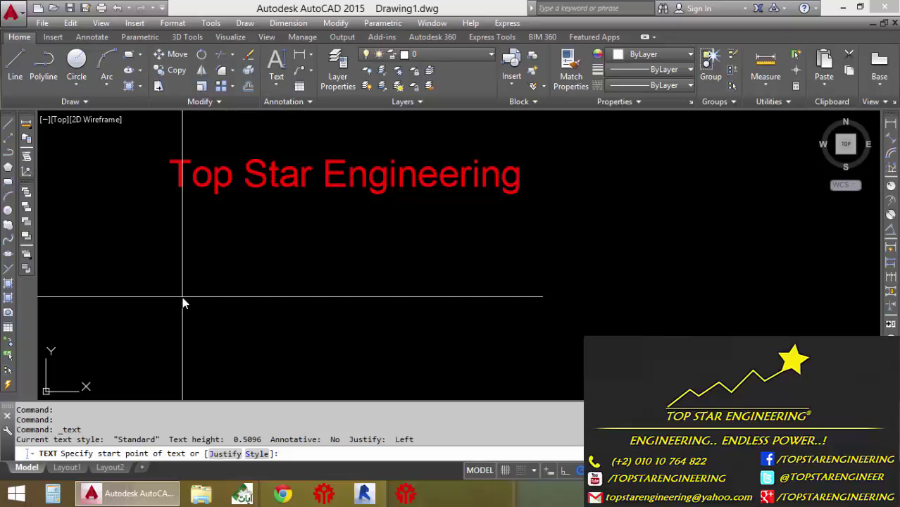
pyautogui.click(181, 226)
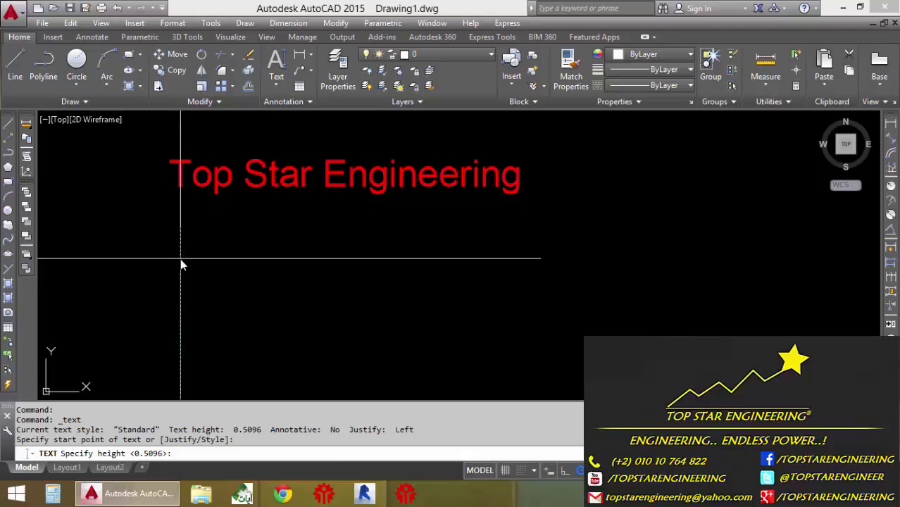
pyautogui.click(180, 259)
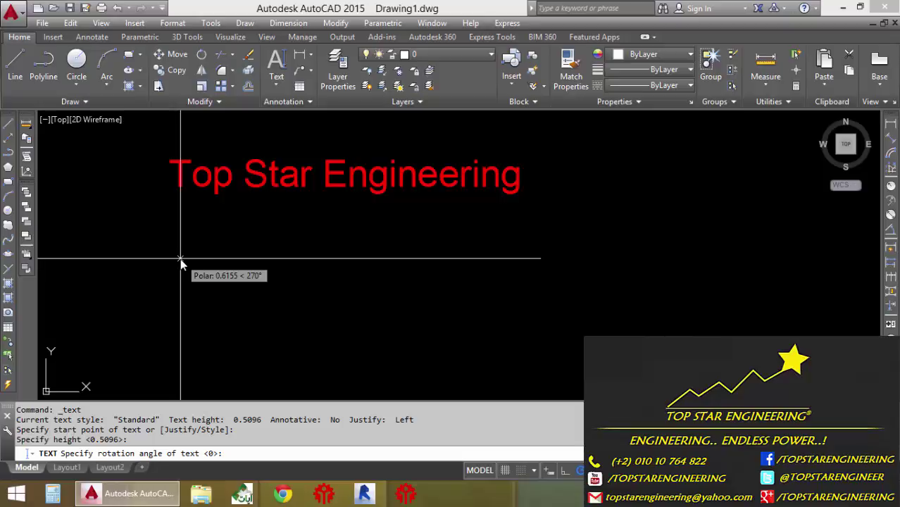
pyautogui.press('Return')
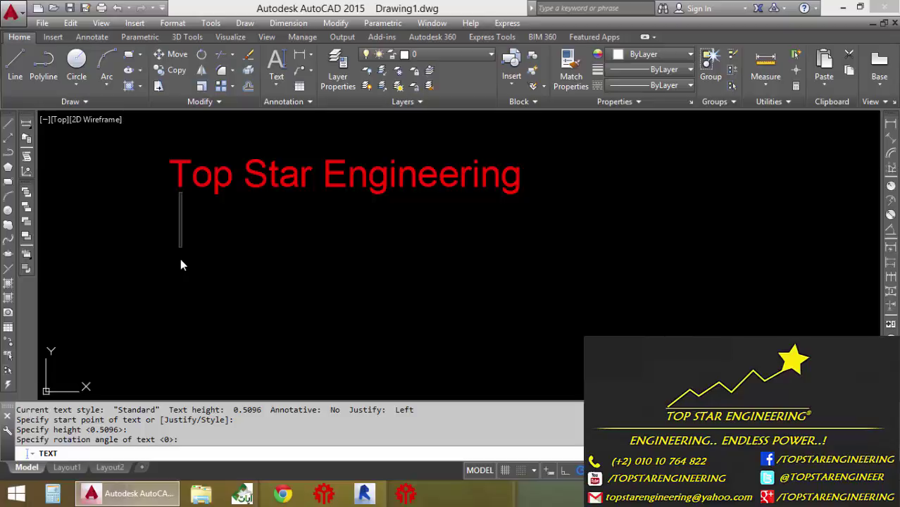
pyautogui.write('Top')
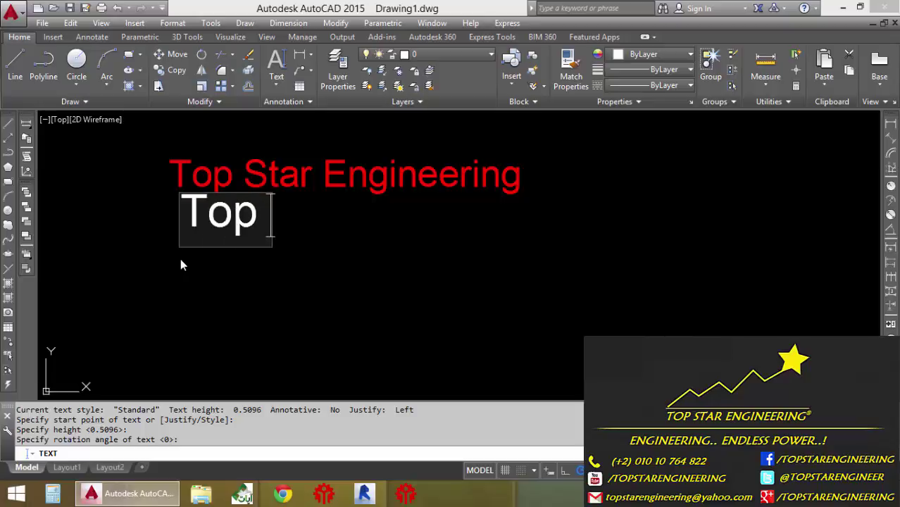
pyautogui.write(' Star ')
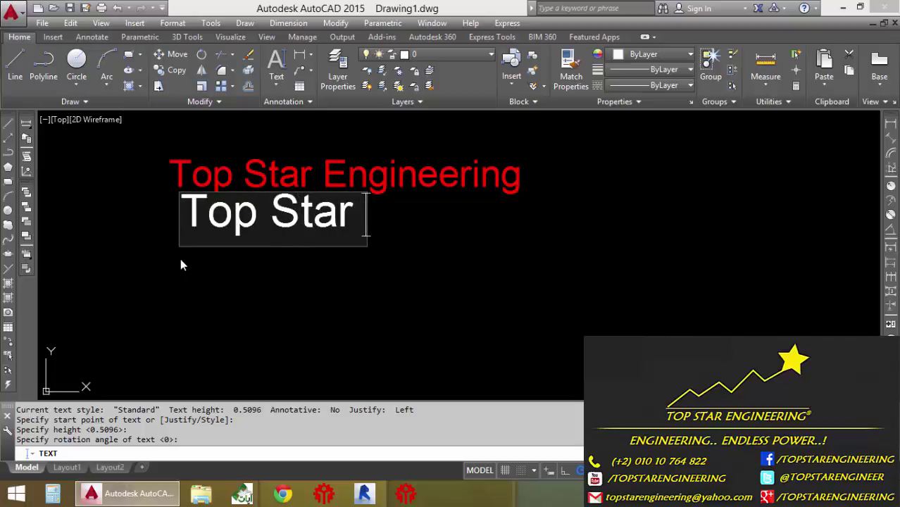
pyautogui.write('Engi')
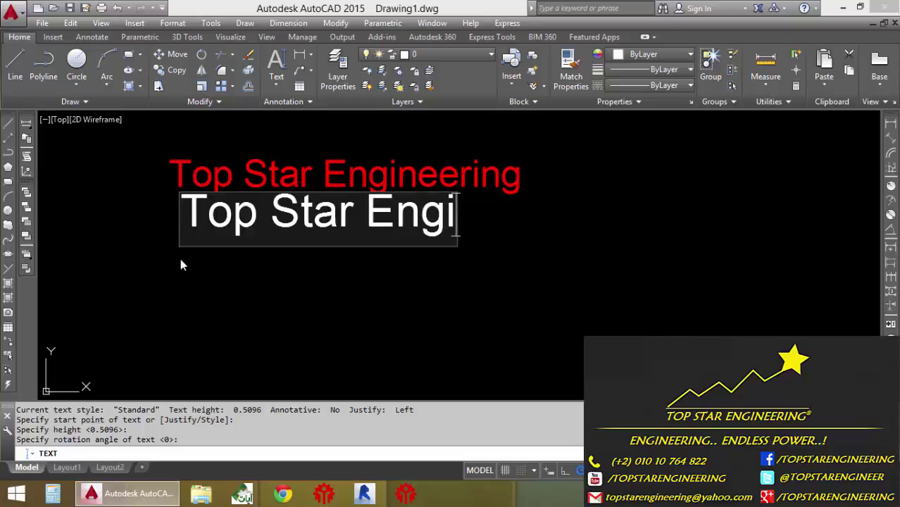
pyautogui.write('neeri')
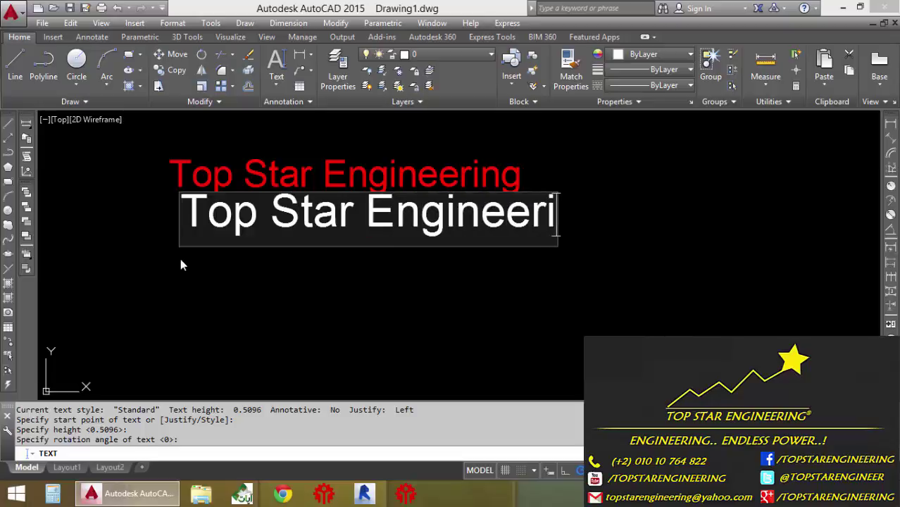
pyautogui.write('ng')
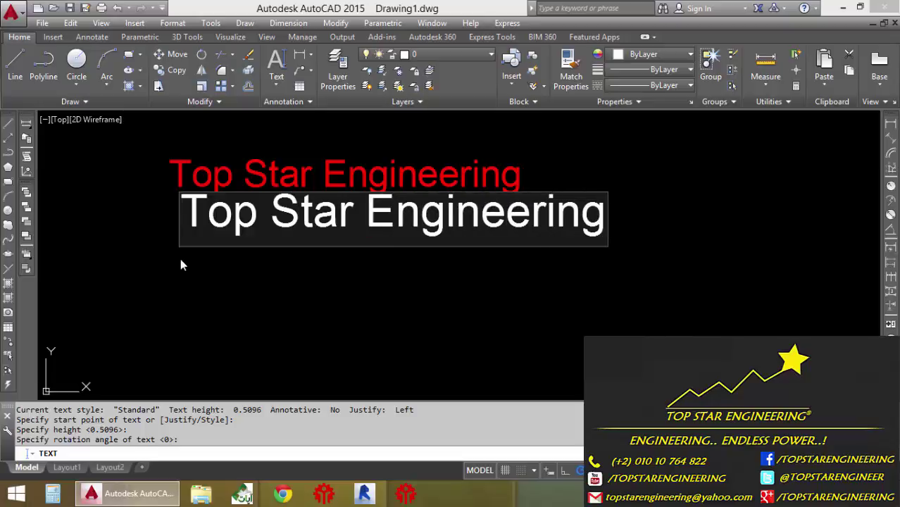
pyautogui.click(279, 344)
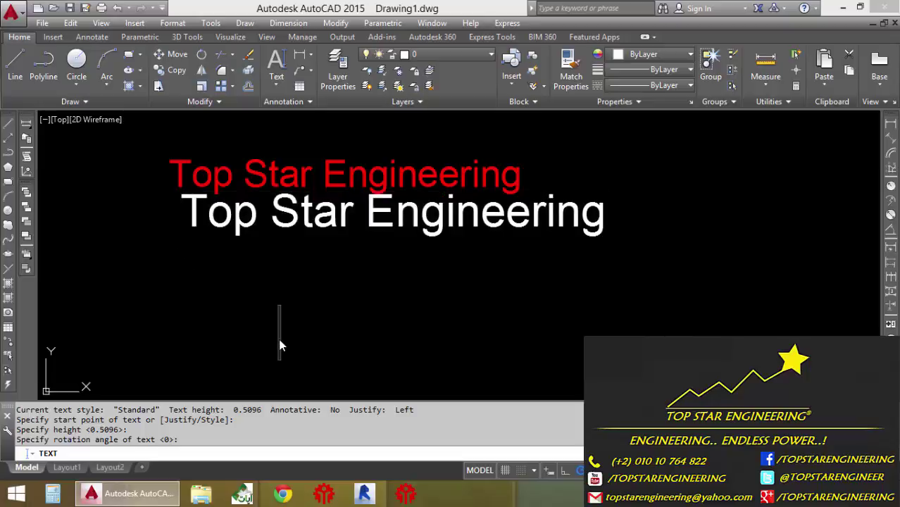
pyautogui.press('Escape')
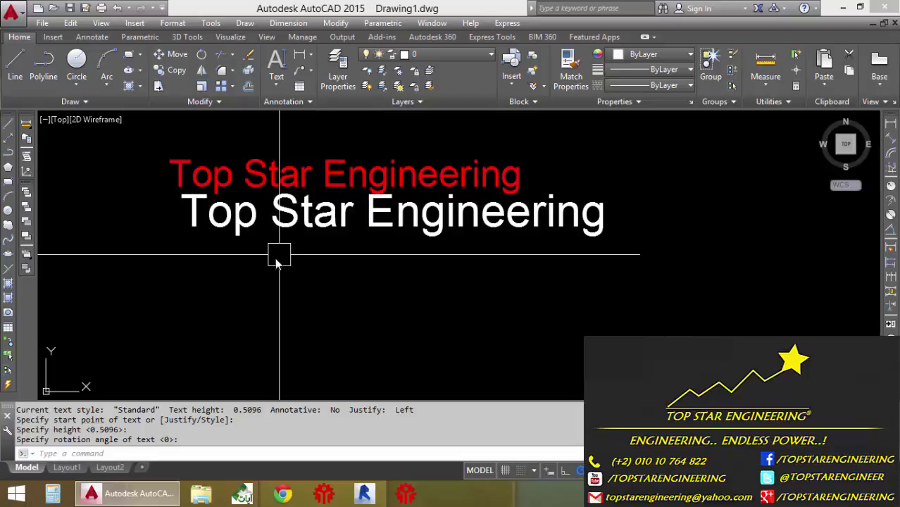
pyautogui.click(255, 213)
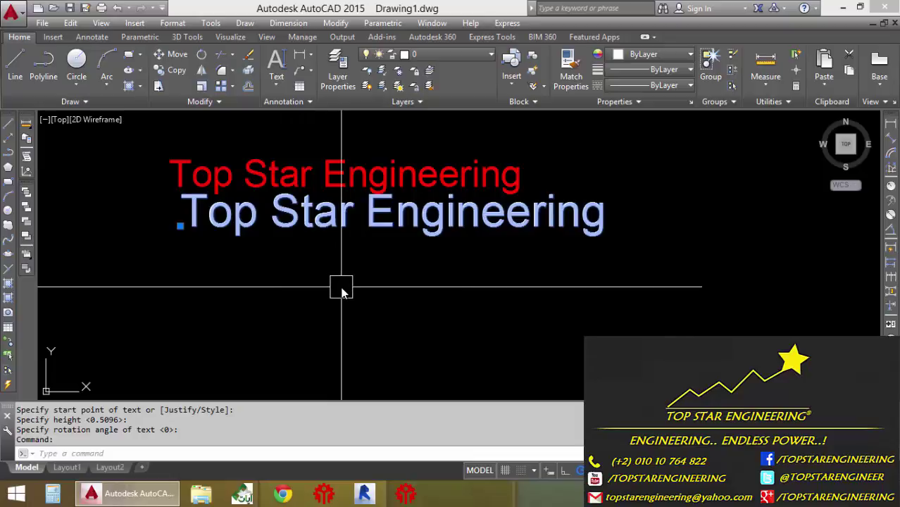
pyautogui.press('Escape')
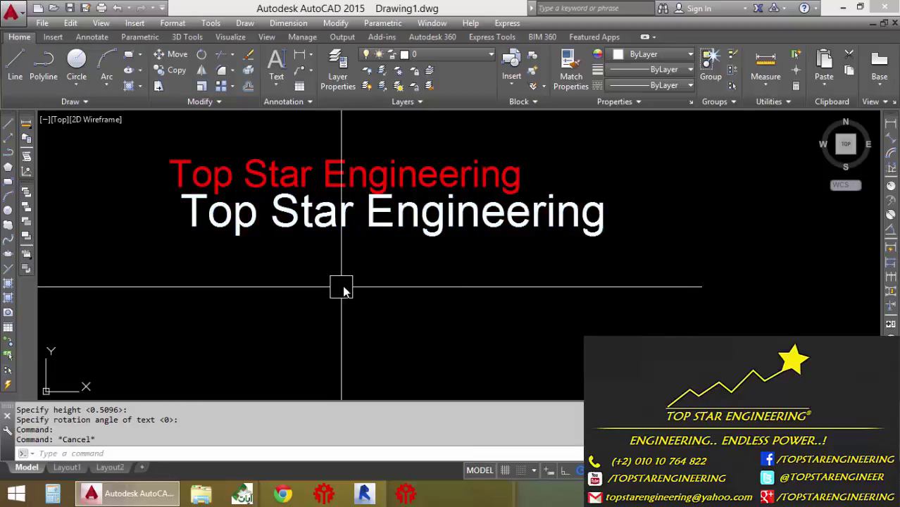
pyautogui.click(343, 232)
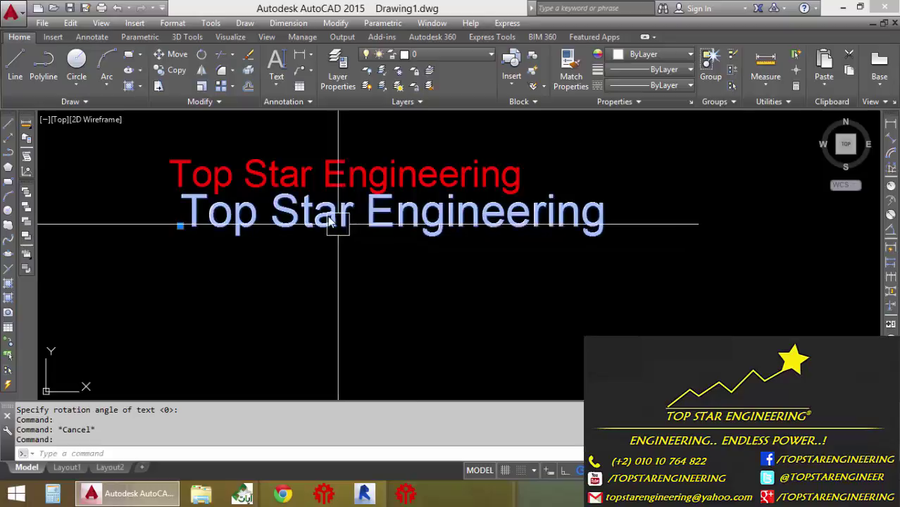
pyautogui.doubleClick(327, 216)
pyautogui.click(356, 221)
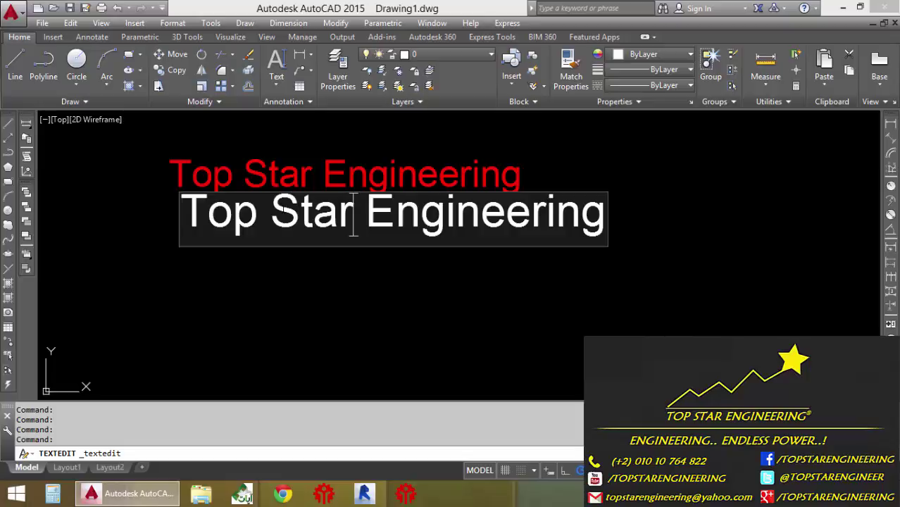
pyautogui.click(605, 215)
pyautogui.press('Escape')
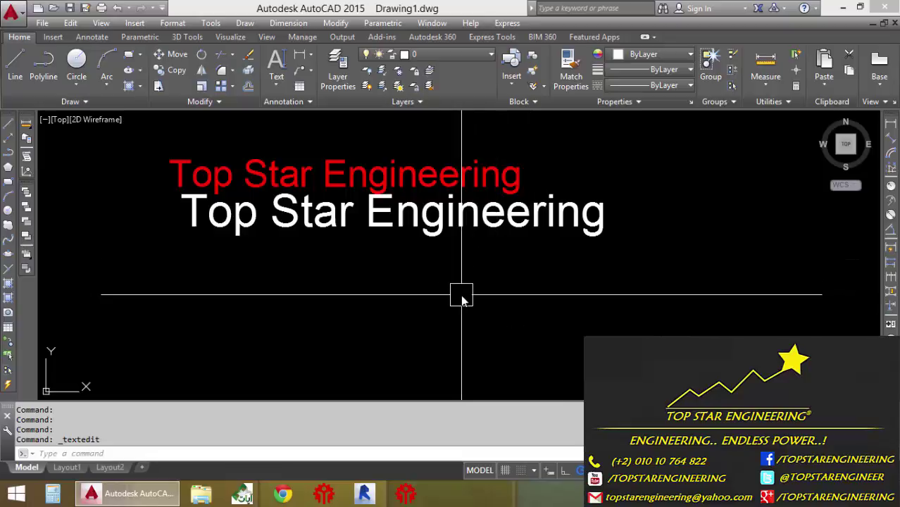
pyautogui.click(337, 163)
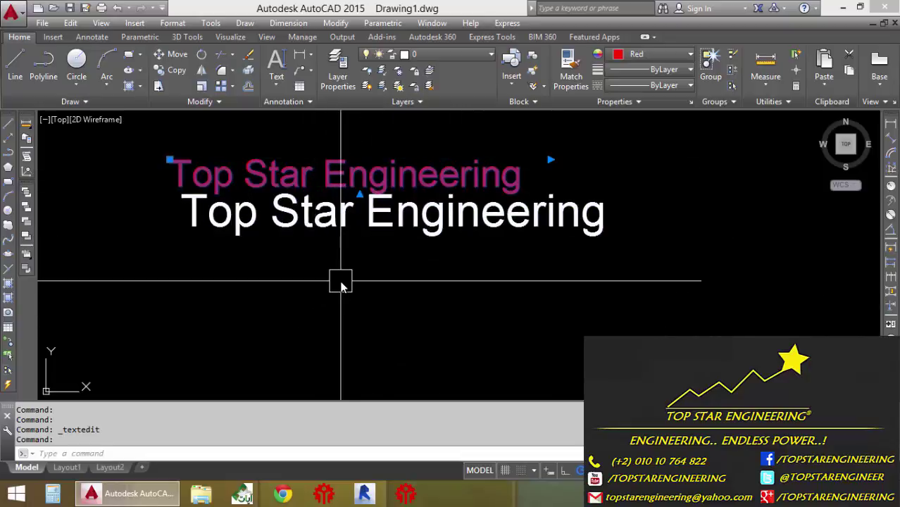
pyautogui.press('Escape')
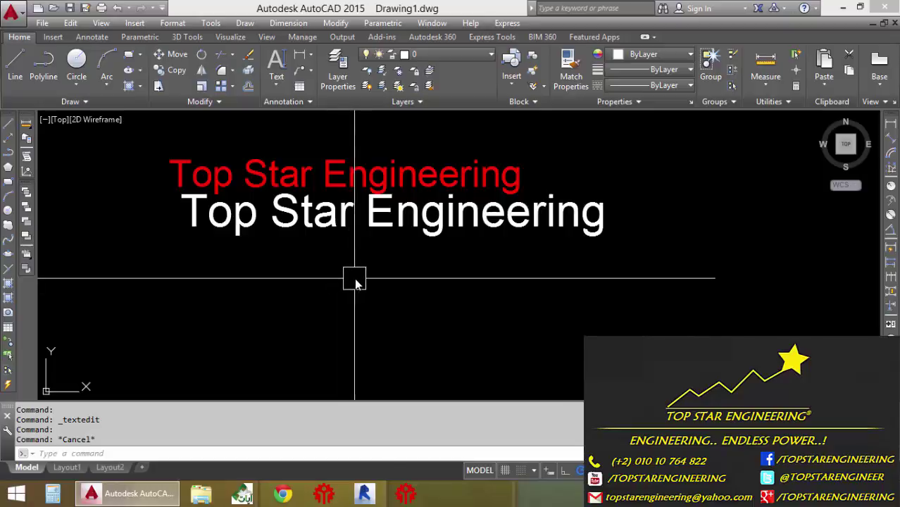
pyautogui.click(388, 256)
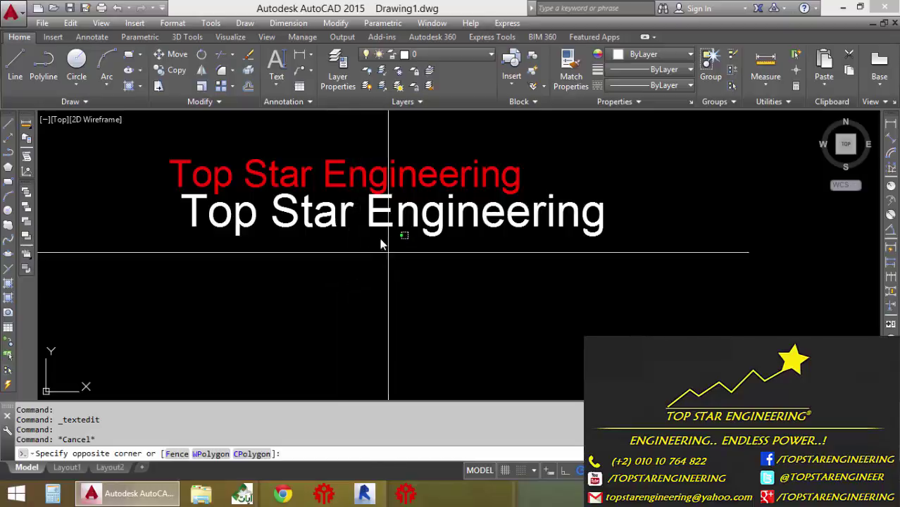
pyautogui.click(355, 152)
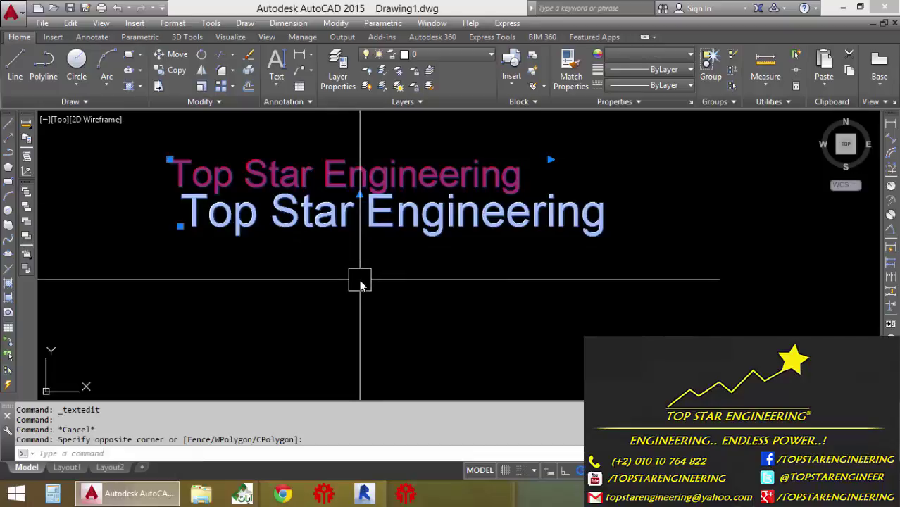
pyautogui.press('Escape')
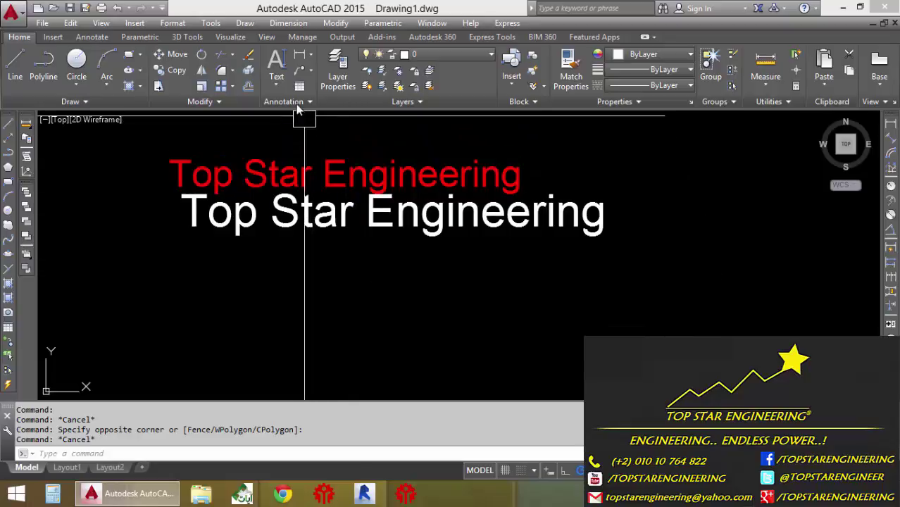
# Try renaming the Standard text style, then close Text Style without changes
pyautogui.click(303, 102)
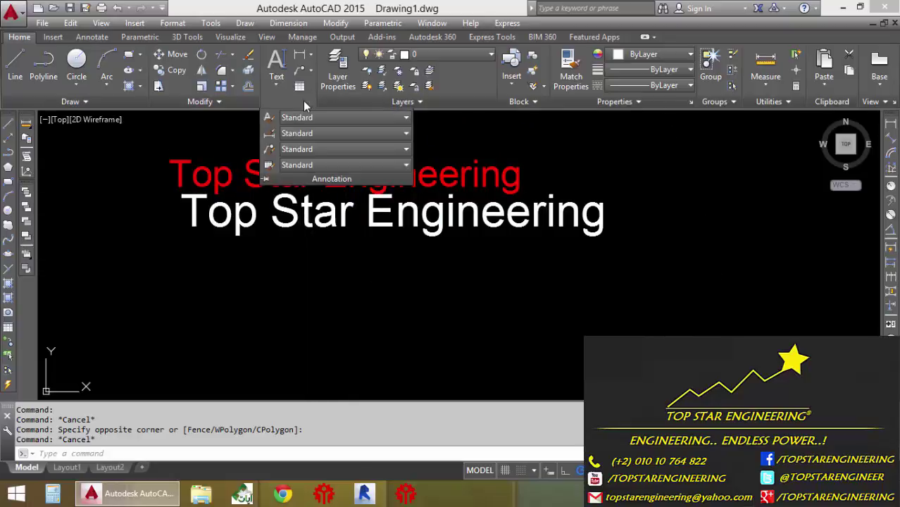
pyautogui.click(270, 118)
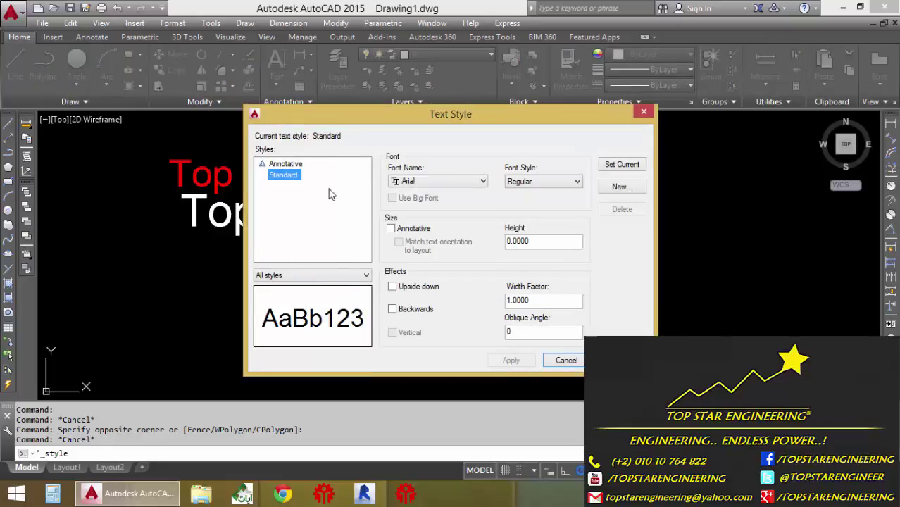
pyautogui.click(284, 176)
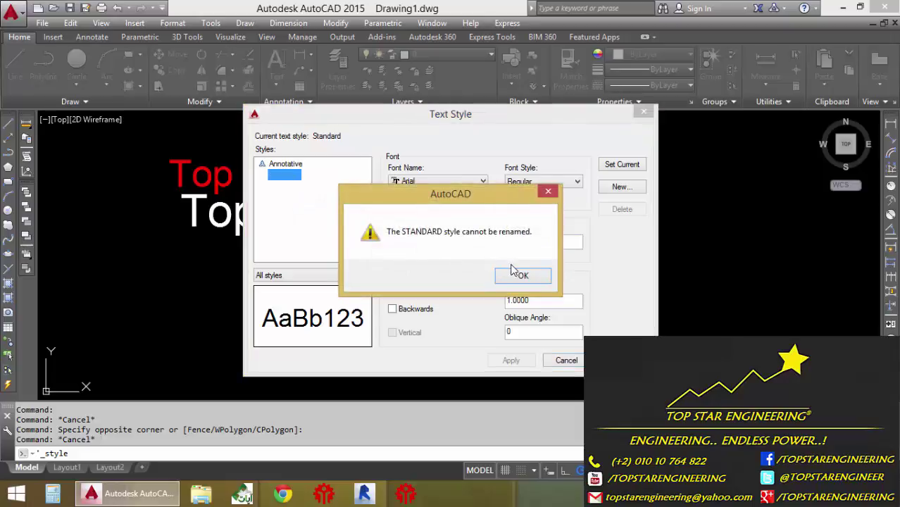
pyautogui.click(517, 273)
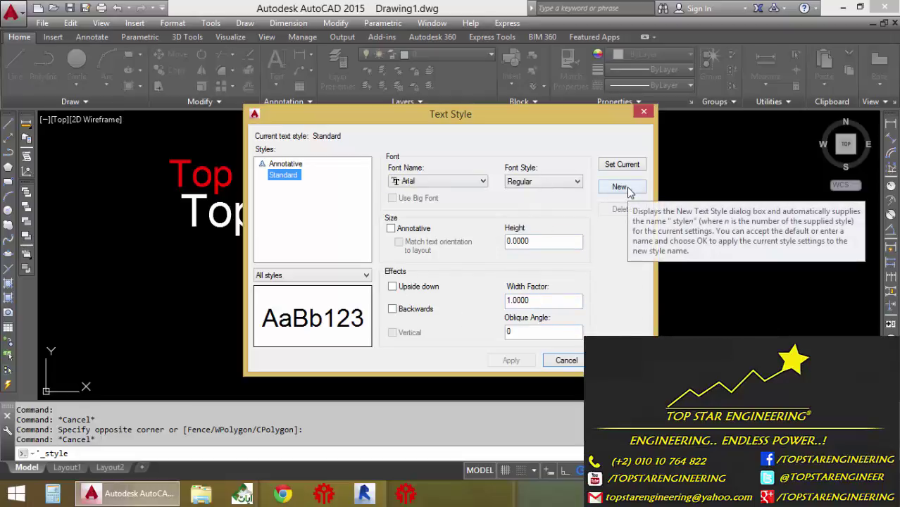
pyautogui.click(567, 360)
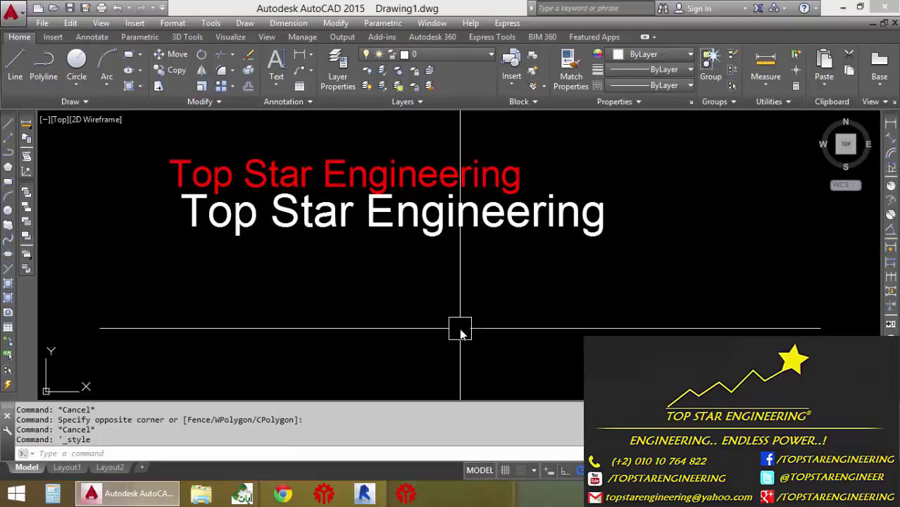
# Window-select both 'Top Star Engineering' text lines and delete them
pyautogui.click(398, 280)
pyautogui.click(326, 154)
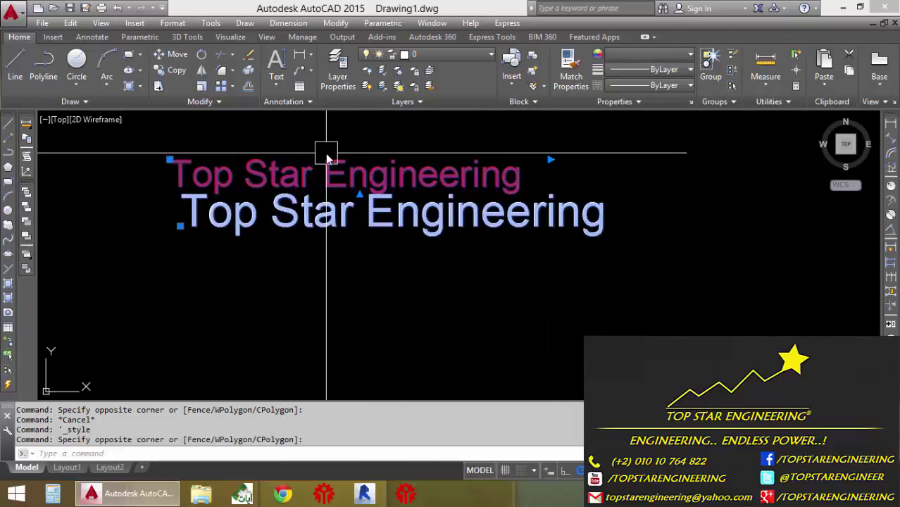
pyautogui.press('Delete')
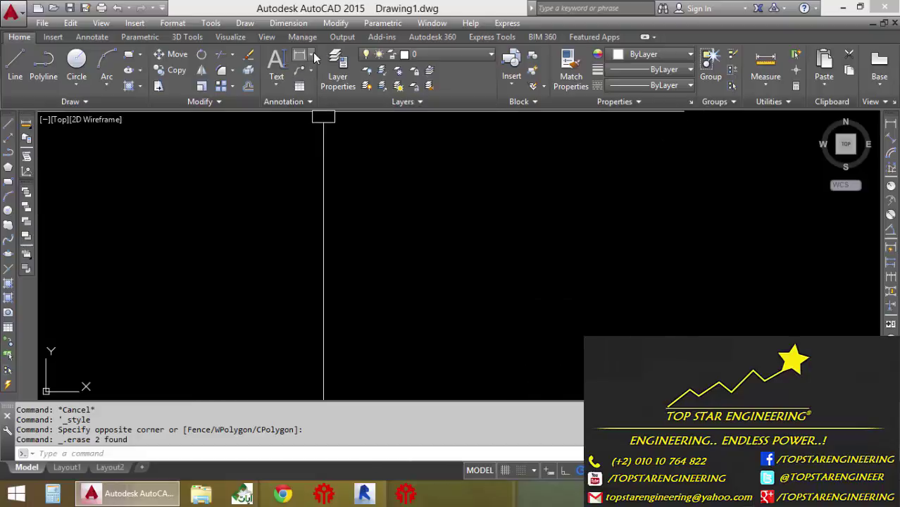
pyautogui.click(313, 55)
pyautogui.click(313, 55)
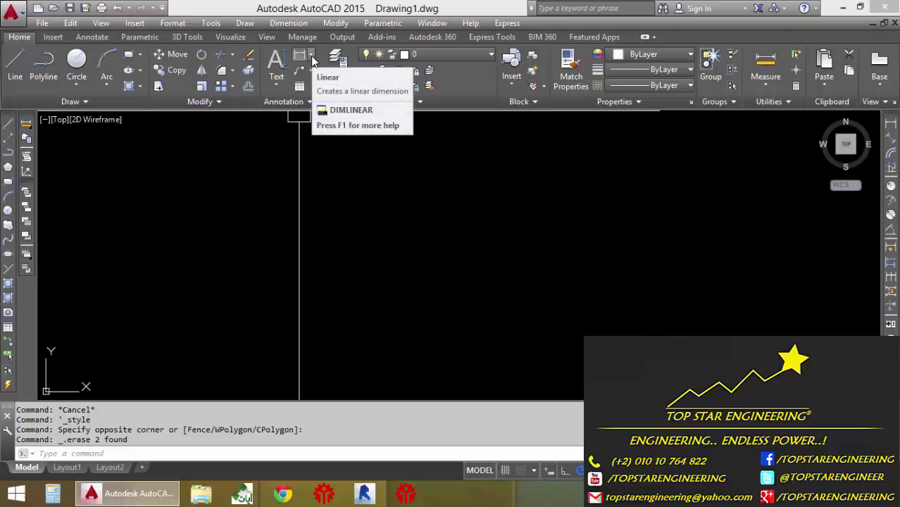
pyautogui.click(311, 57)
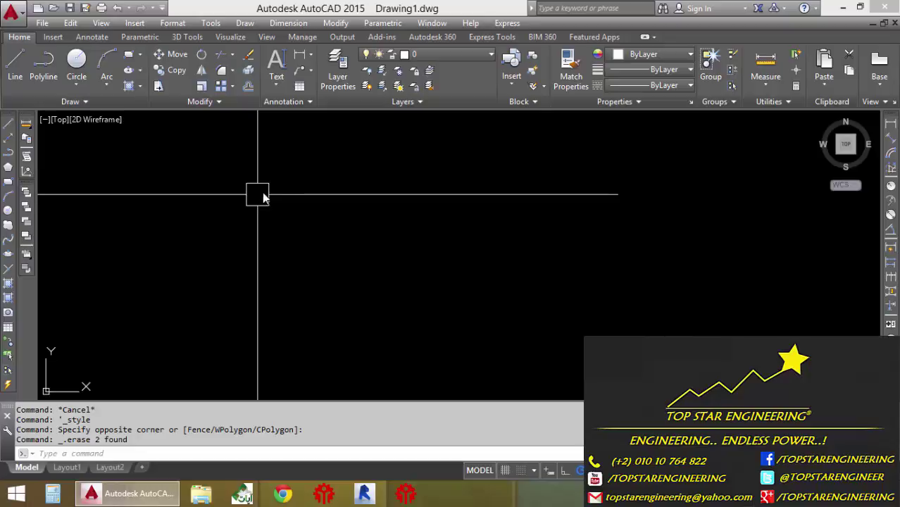
pyautogui.click(287, 105)
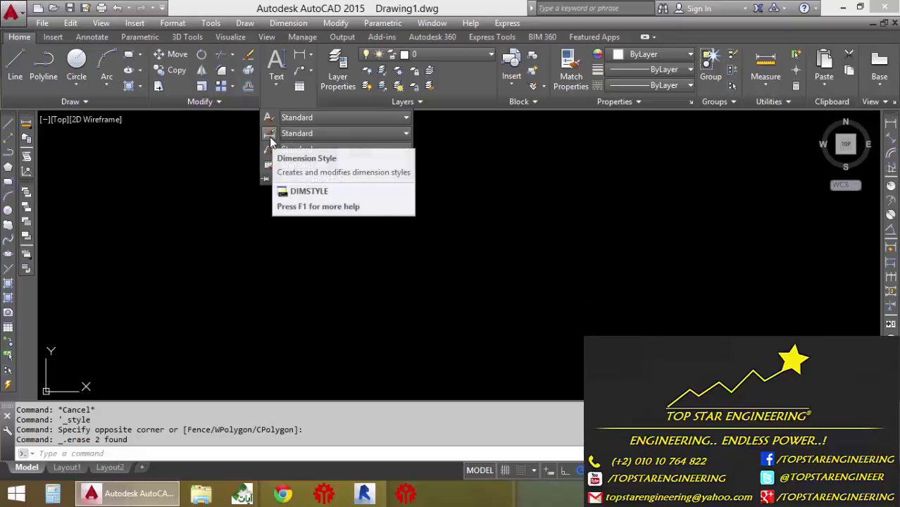
pyautogui.click(241, 294)
pyautogui.click(242, 295)
pyautogui.write('D')
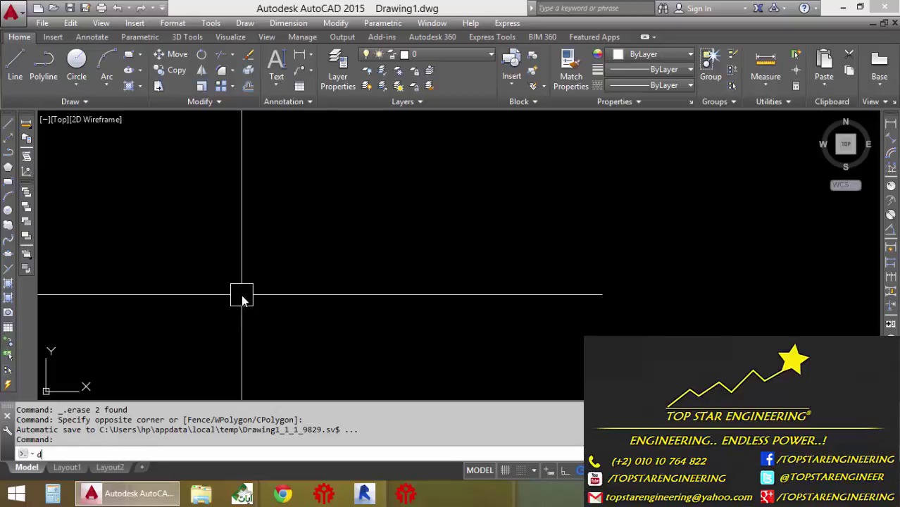
pyautogui.press('Return')
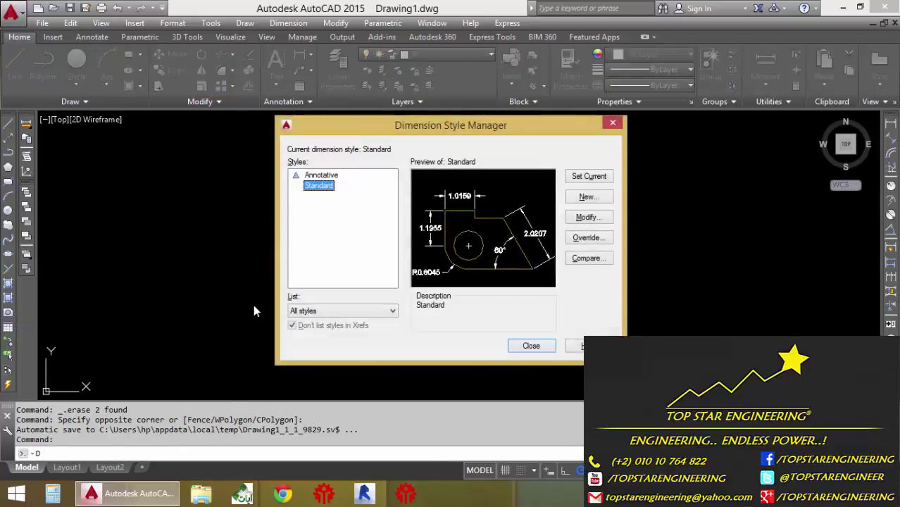
pyautogui.click(530, 346)
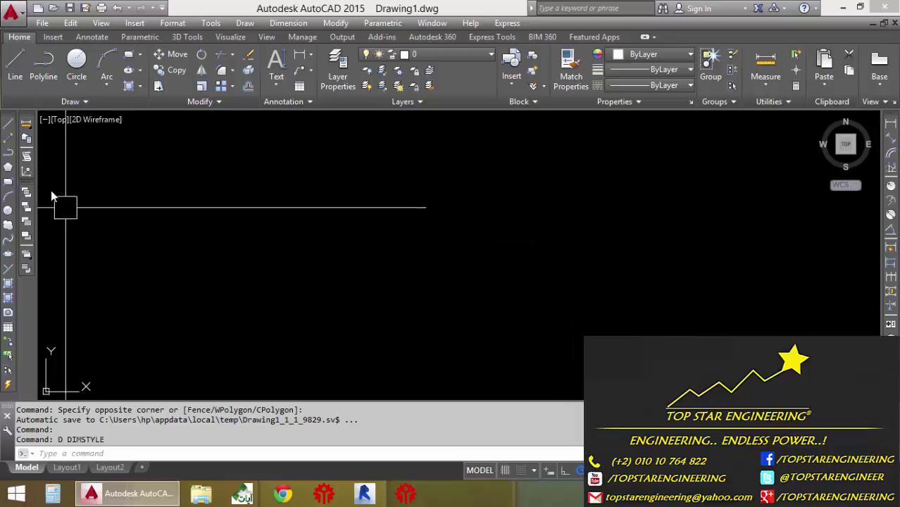
# Draw a horizontal line 10 units long from a picked start point
pyautogui.click(14, 80)
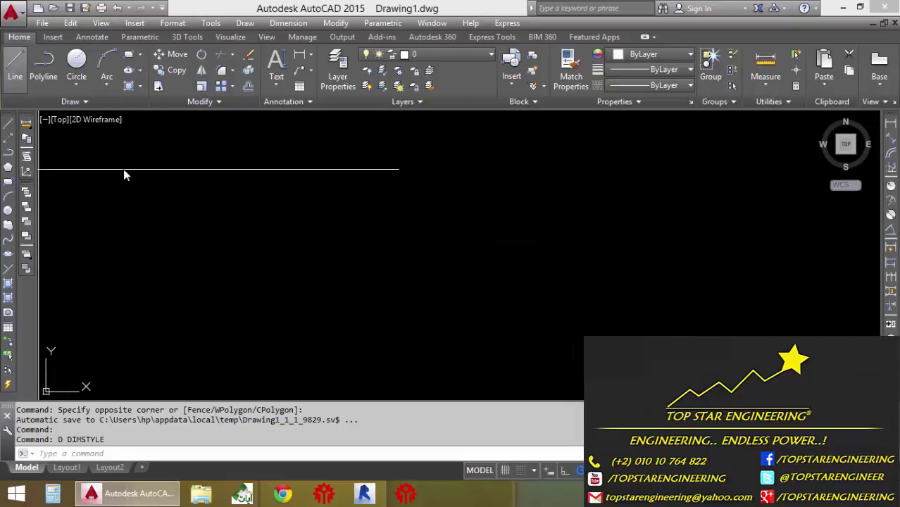
pyautogui.click(214, 231)
pyautogui.write('10')
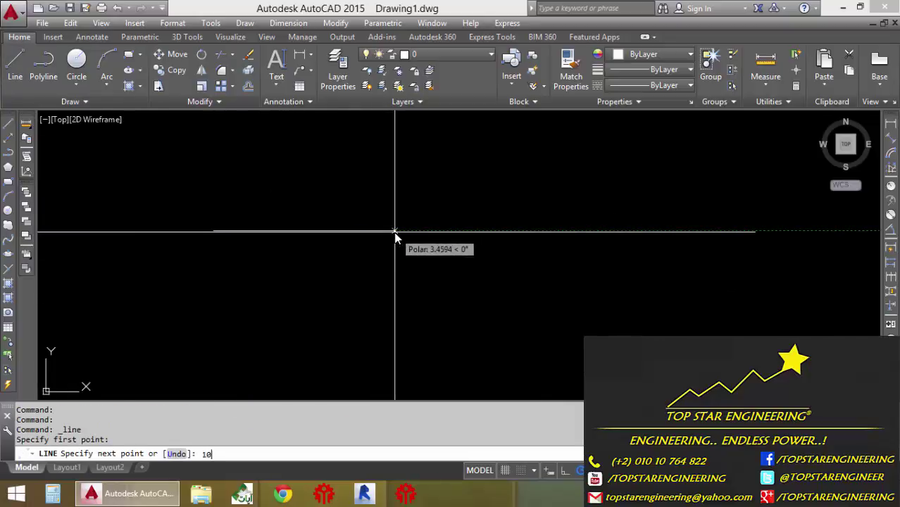
pyautogui.press('Return')
pyautogui.press('Return')
pyautogui.moveTo(412, 287); pyautogui.dragTo(292, 252, button='middle')
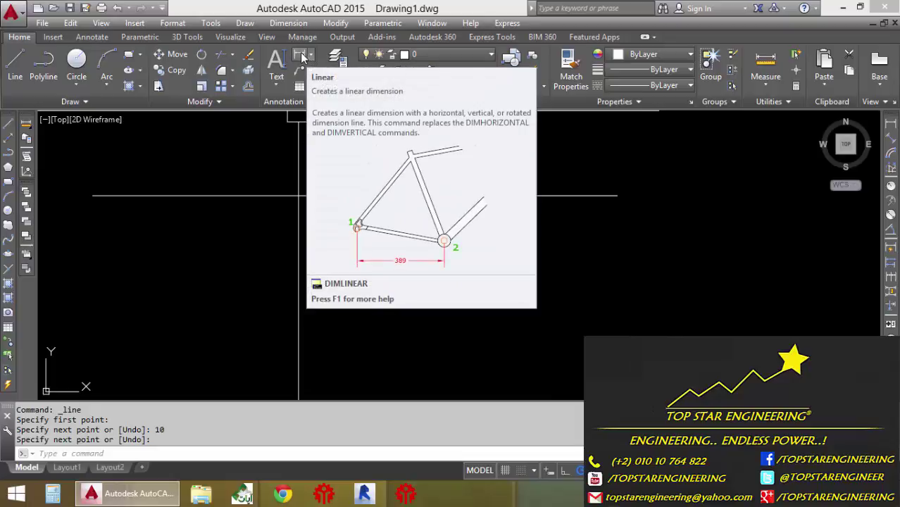
# Add a 10.0000 linear dimension between the line's endpoints, then delete it
pyautogui.click(300, 55)
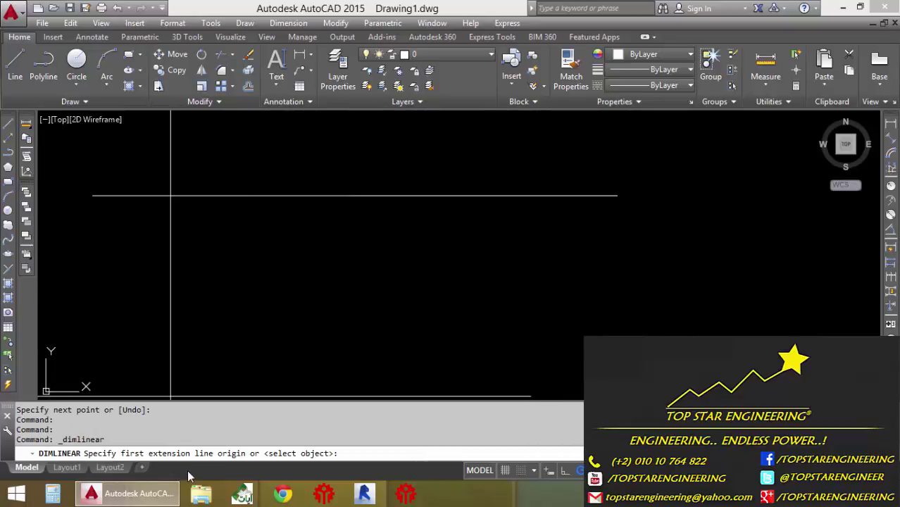
pyautogui.click(93, 195)
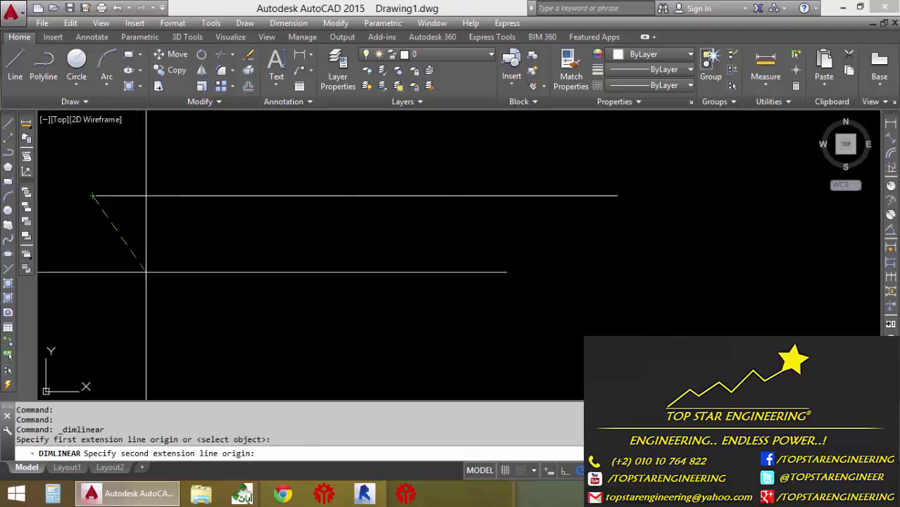
pyautogui.click(617, 195)
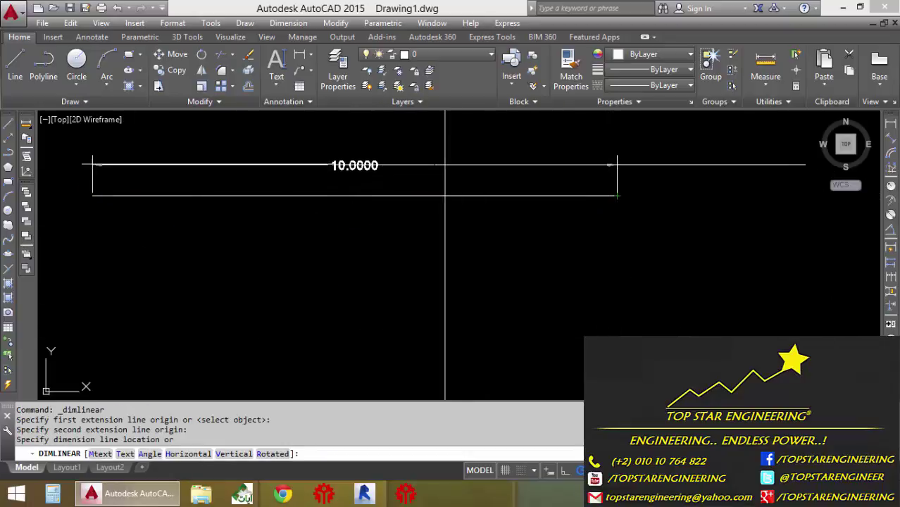
pyautogui.click(424, 159)
pyautogui.moveTo(391, 289); pyautogui.dragTo(394, 296, button='middle')
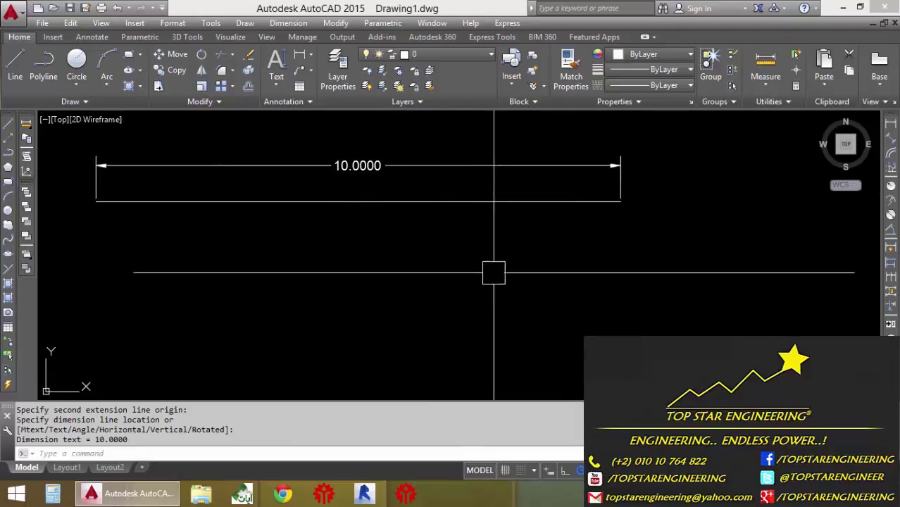
pyautogui.click(510, 165)
pyautogui.press('Delete')
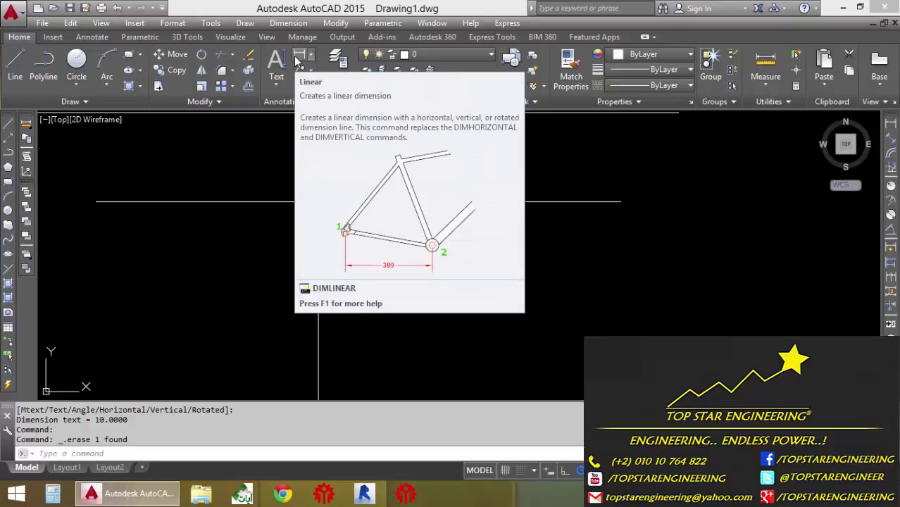
# Dimension the line at 10.0000 by selecting the line itself, placed above it
pyautogui.click(297, 60)
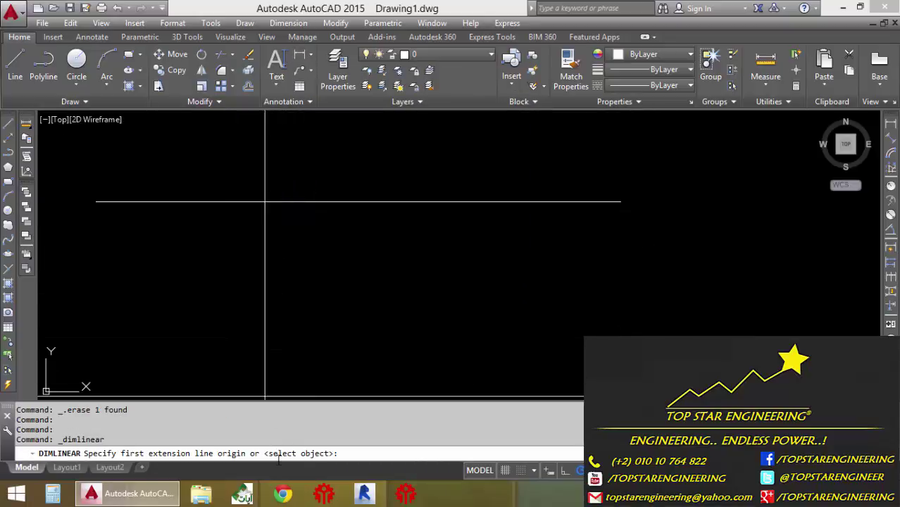
pyautogui.press('Return')
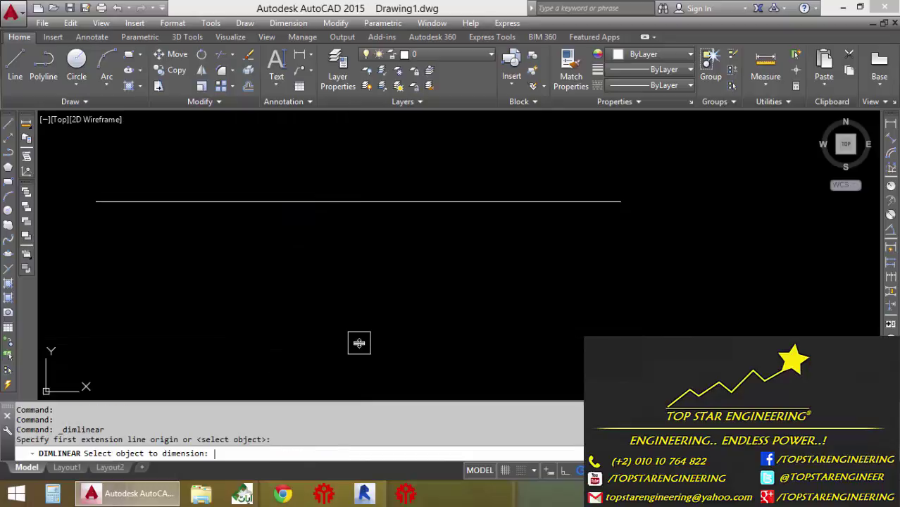
pyautogui.click(366, 204)
pyautogui.click(418, 161)
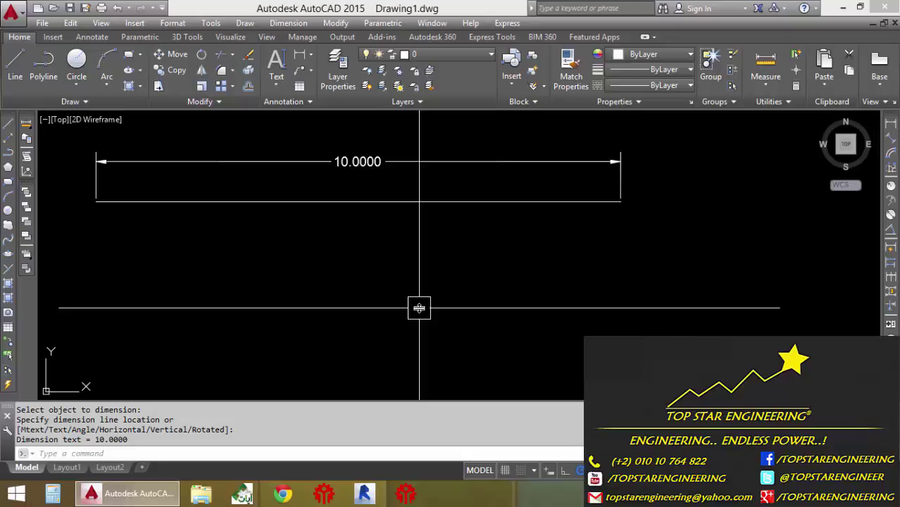
pyautogui.moveTo(393, 241); pyautogui.dragTo(394, 250, button='middle')
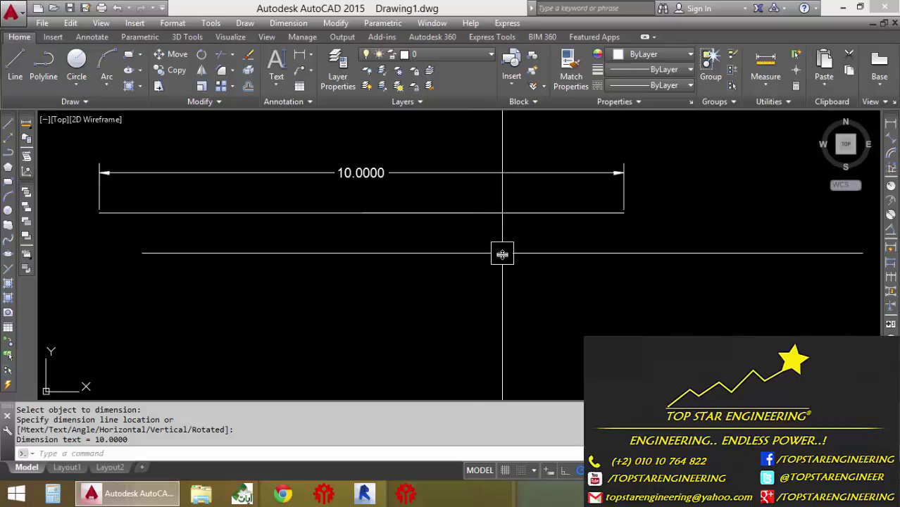
# Erase the 10.0000 dimension and remove the horizontal line
pyautogui.click(468, 181)
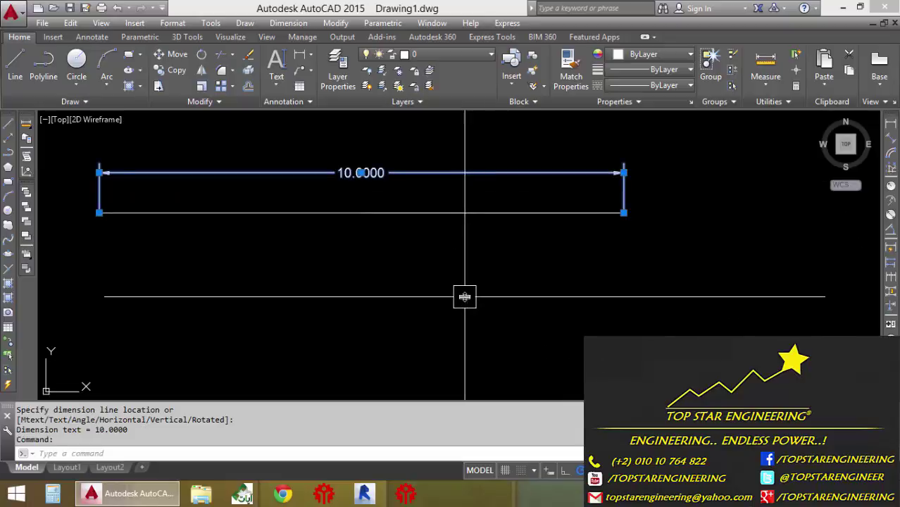
pyautogui.press('Delete')
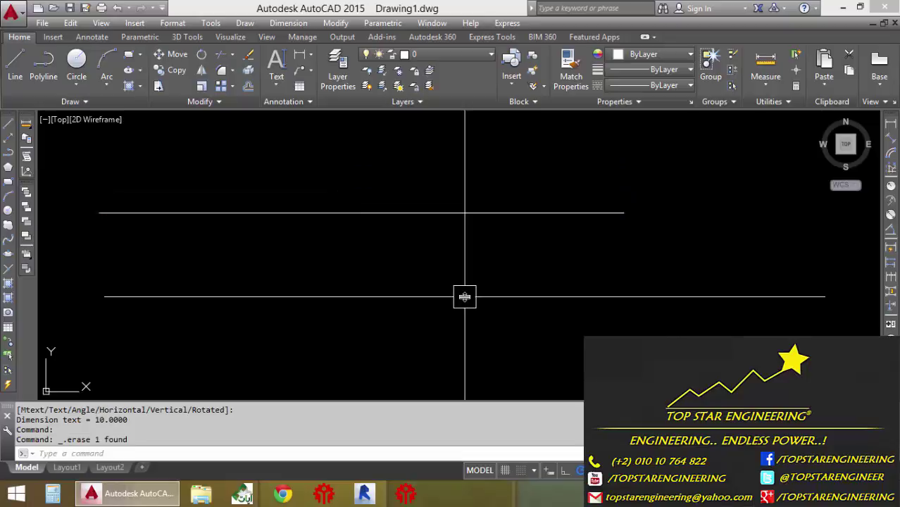
pyautogui.moveTo(460, 262); pyautogui.dragTo(460, 225, button='middle')
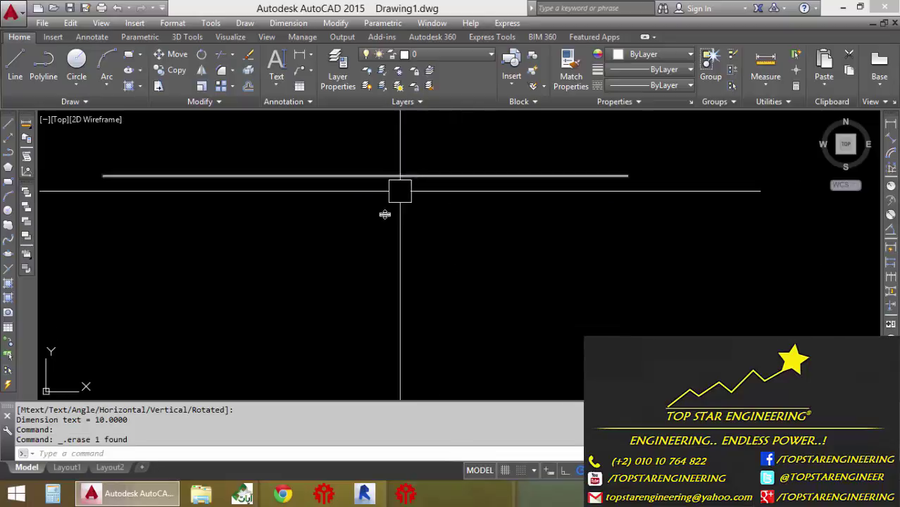
pyautogui.click(305, 175)
pyautogui.scroll(-1, 41, 158)
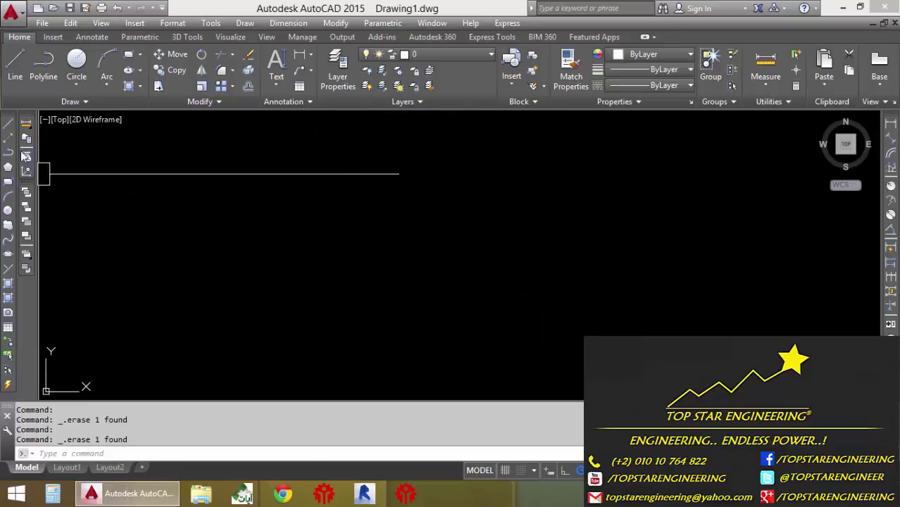
# Draw a single sloped line between two picked points
pyautogui.click(17, 76)
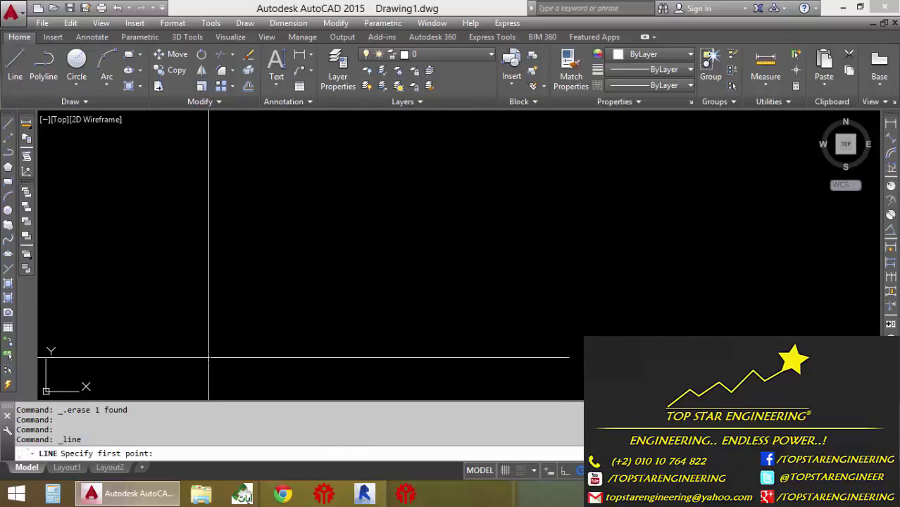
pyautogui.click(223, 339)
pyautogui.click(467, 191)
pyautogui.press('Return')
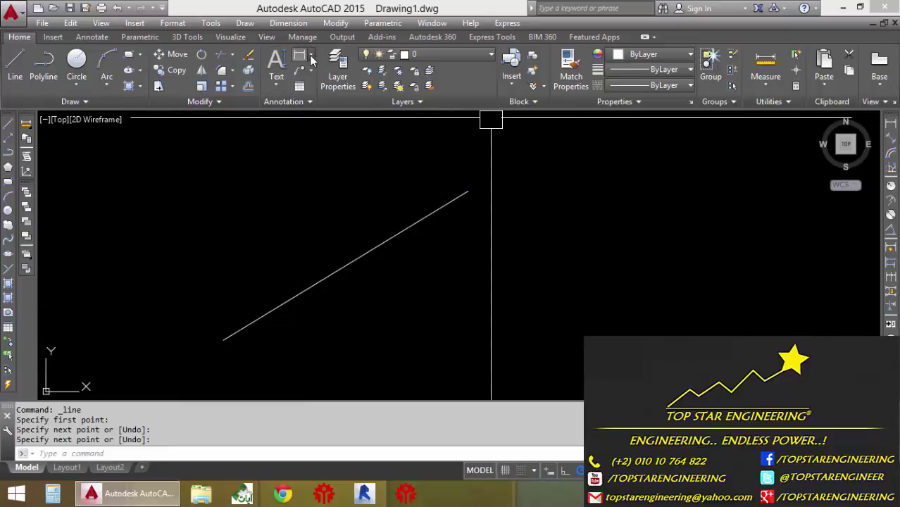
pyautogui.click(311, 61)
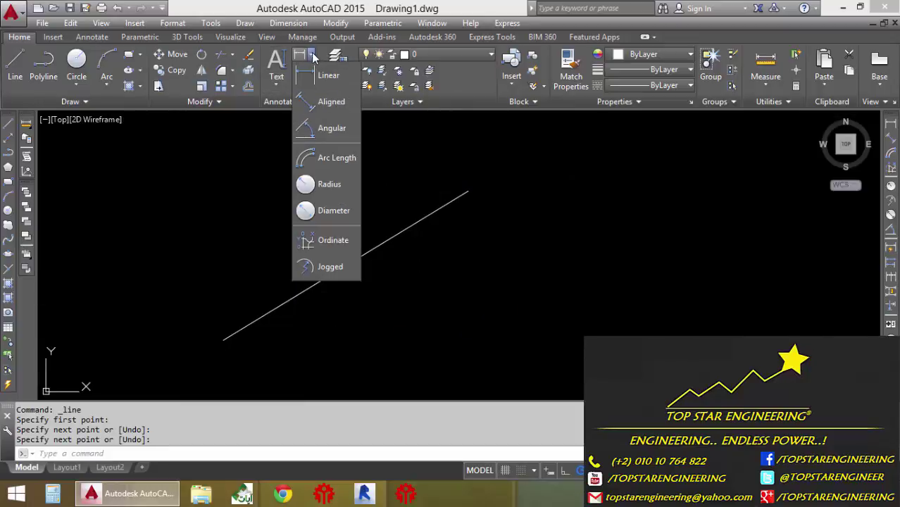
# Add a 5.4626 aligned dimension between the diagonal line's two endpoints
pyautogui.click(324, 106)
pyautogui.click(467, 190)
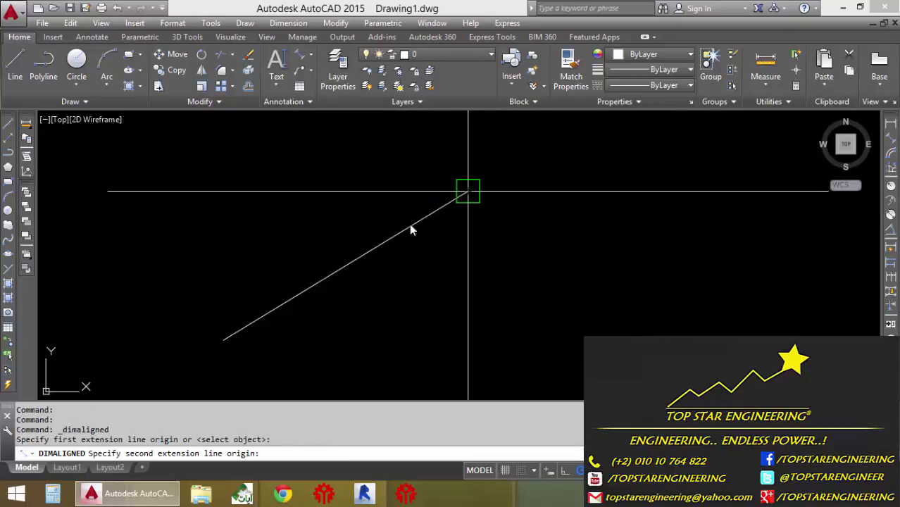
pyautogui.click(223, 339)
pyautogui.click(222, 276)
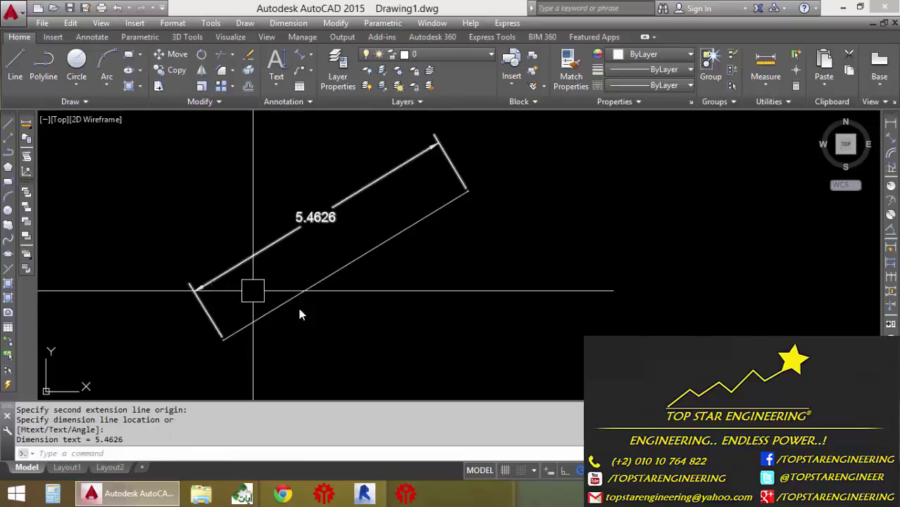
pyautogui.moveTo(300, 315); pyautogui.dragTo(373, 318, button='middle')
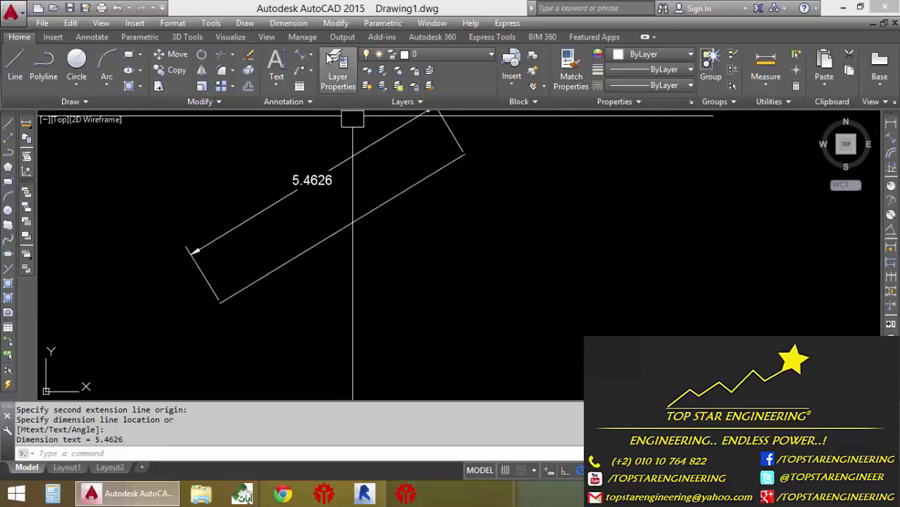
pyautogui.click(313, 55)
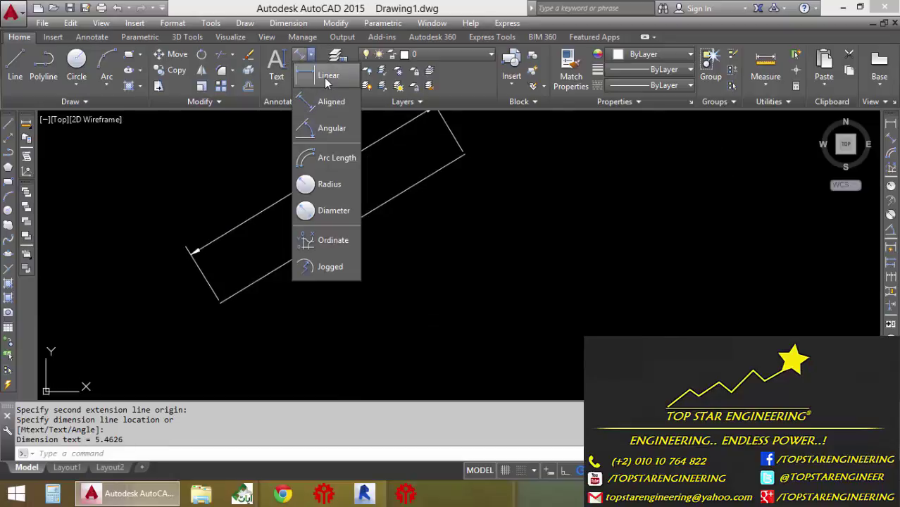
# Add a 4.6671 horizontal linear dimension below the diagonal line
pyautogui.click(324, 77)
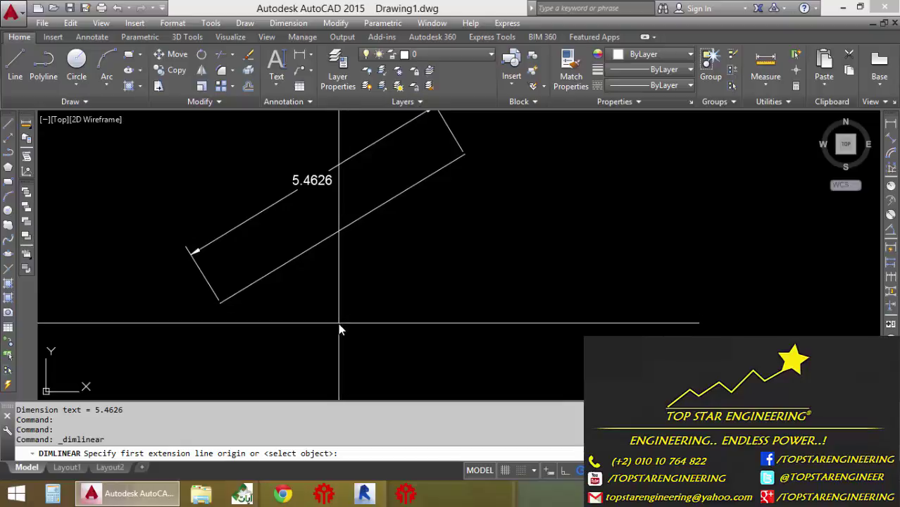
pyautogui.click(220, 303)
pyautogui.click(461, 155)
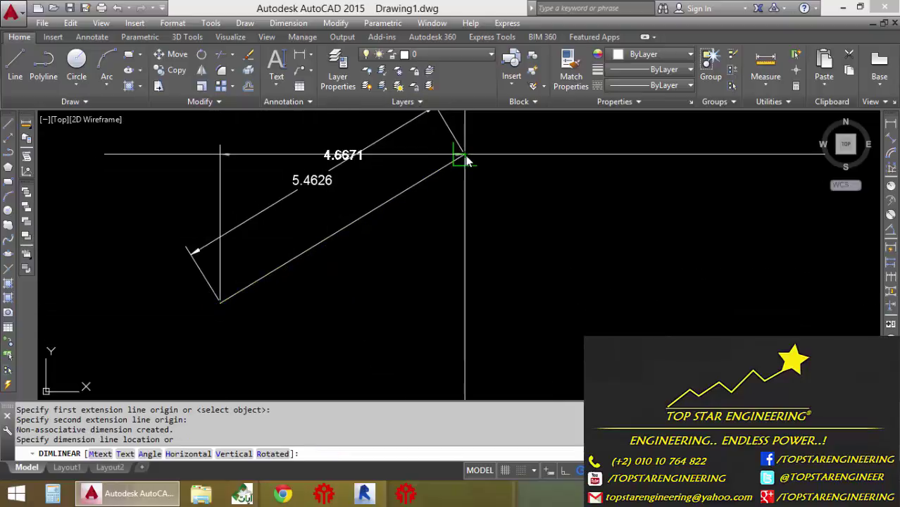
pyautogui.click(354, 343)
# Add a 2.8388 vertical linear dimension to the right of the diagonal line
pyautogui.press('Return')
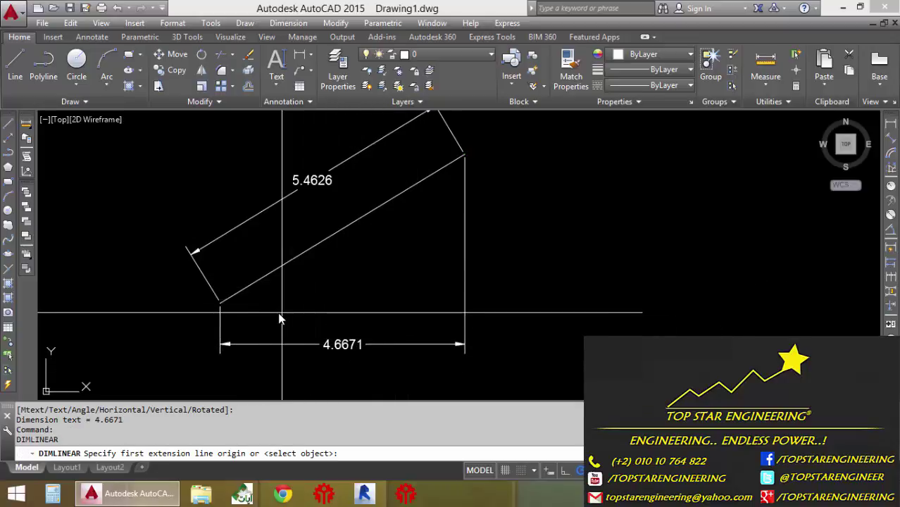
pyautogui.scroll(1, 231, 311)
pyautogui.scroll(1, 217, 301)
pyautogui.scroll(2, 186, 292)
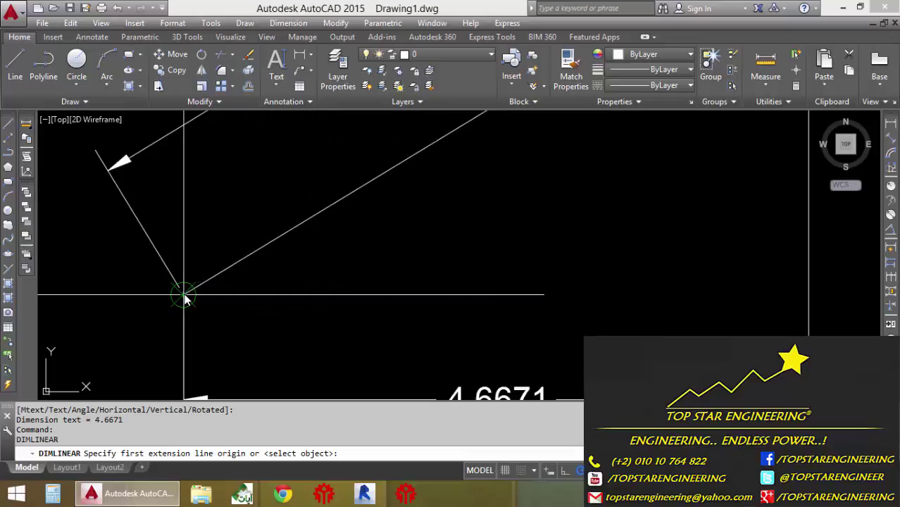
pyautogui.click(184, 293)
pyautogui.moveTo(640, 113); pyautogui.dragTo(437, 209, button='middle')
pyautogui.scroll(2, 438, 210)
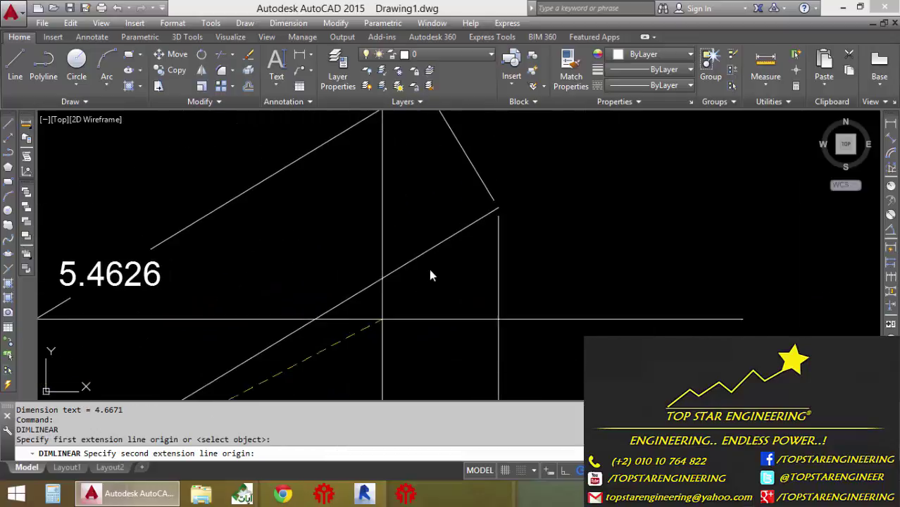
pyautogui.scroll(1, 482, 217)
pyautogui.click(521, 192)
pyautogui.scroll(-1, 521, 192)
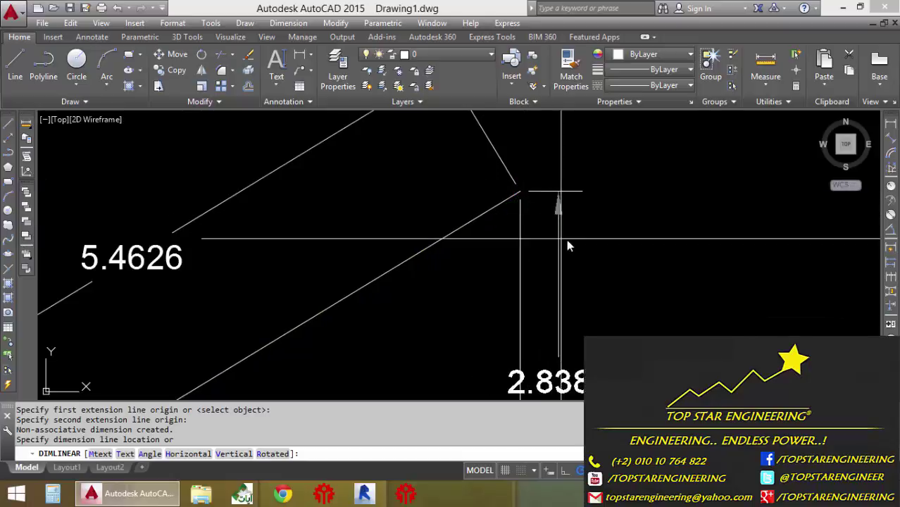
pyautogui.moveTo(624, 251); pyautogui.dragTo(542, 195, button='middle')
pyautogui.click(589, 241)
pyautogui.scroll(-2, 588, 242)
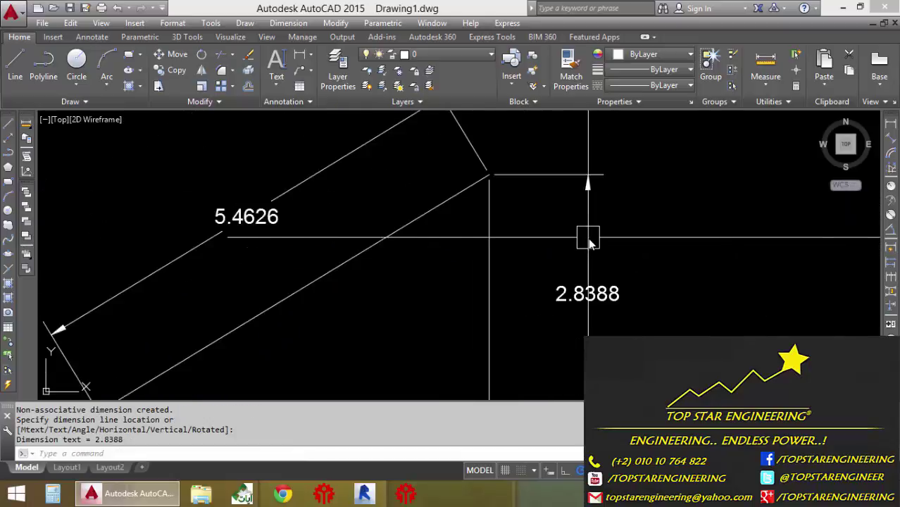
pyautogui.scroll(-1, 588, 242)
pyautogui.scroll(1, 598, 301)
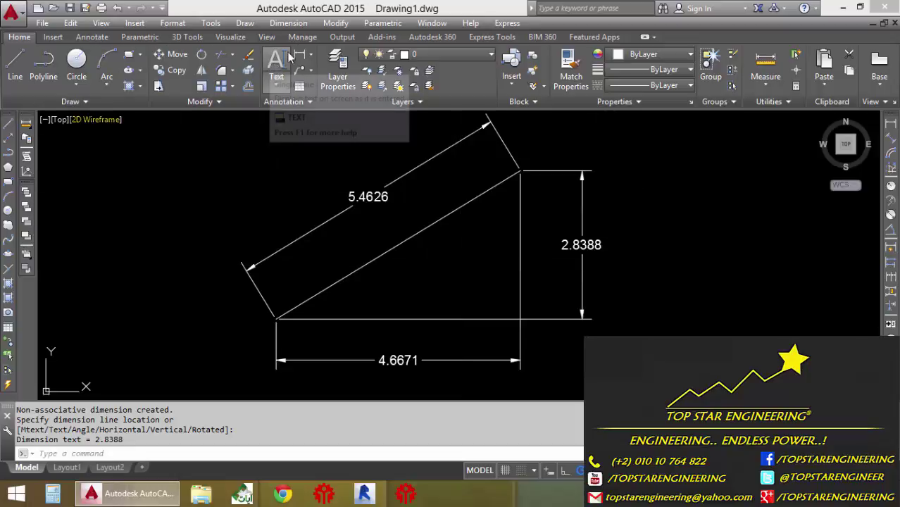
# Crossing-select the triangle and its 5.4626, 2.8388 and 4.6671 dimensions and delete them
pyautogui.click(311, 61)
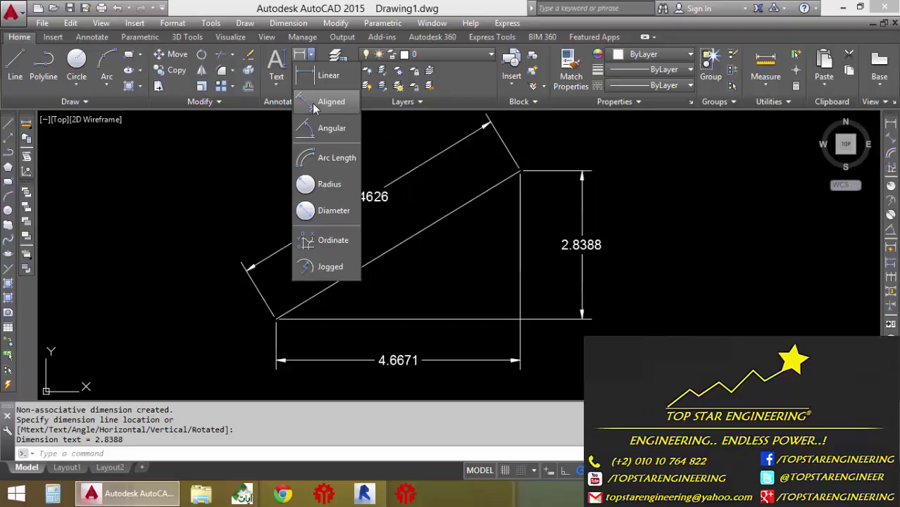
pyautogui.click(217, 190)
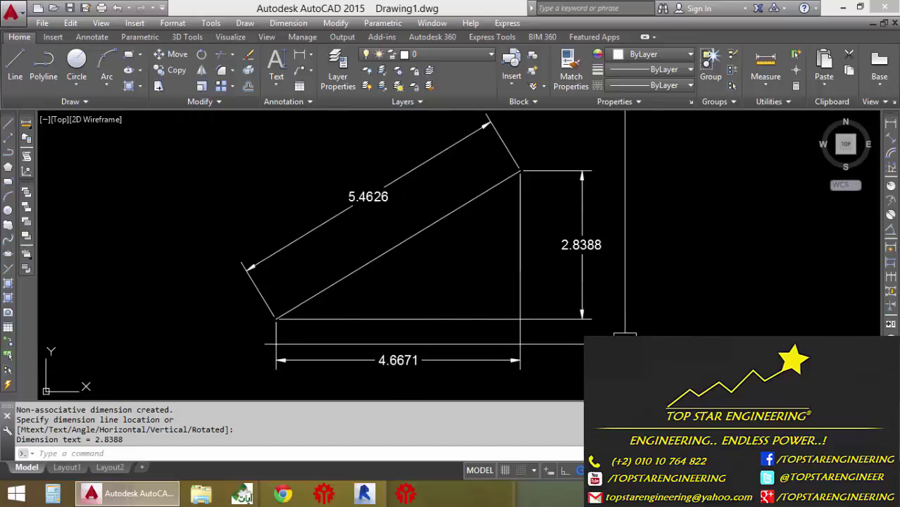
pyautogui.click(311, 56)
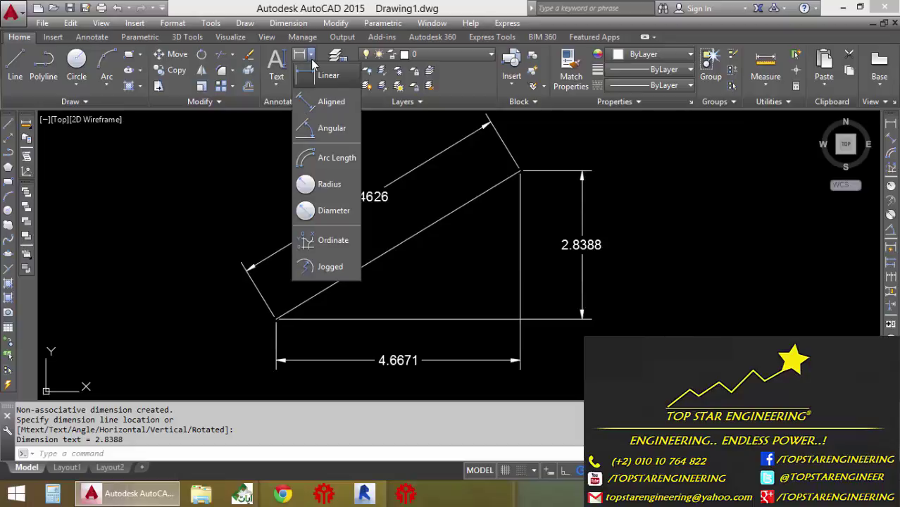
pyautogui.click(500, 312)
pyautogui.click(570, 348)
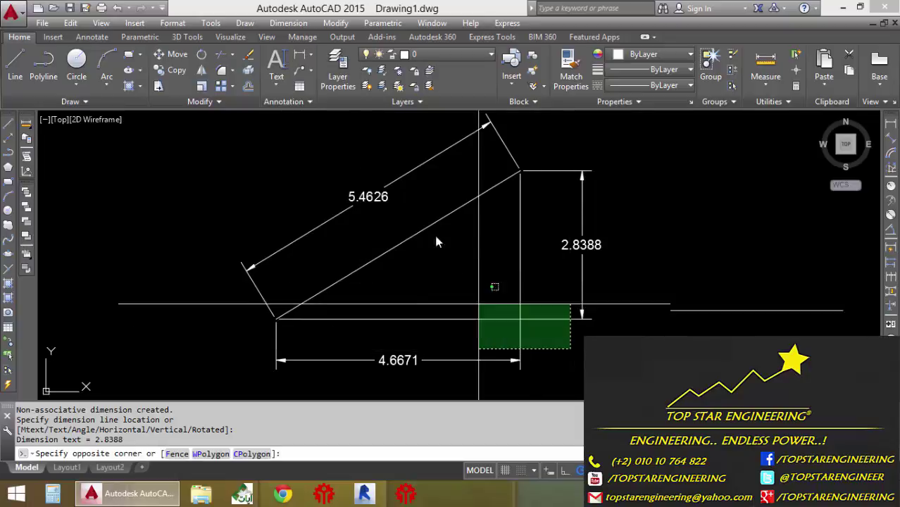
pyautogui.click(370, 154)
pyautogui.press('Delete')
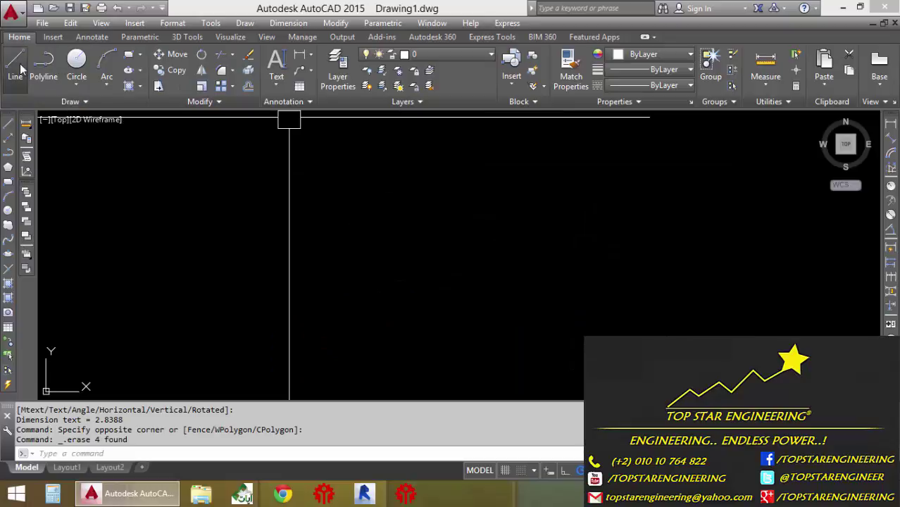
# Draw an inclined line meeting a horizontal line at its lower end
pyautogui.click(15, 63)
pyautogui.click(415, 166)
pyautogui.click(261, 289)
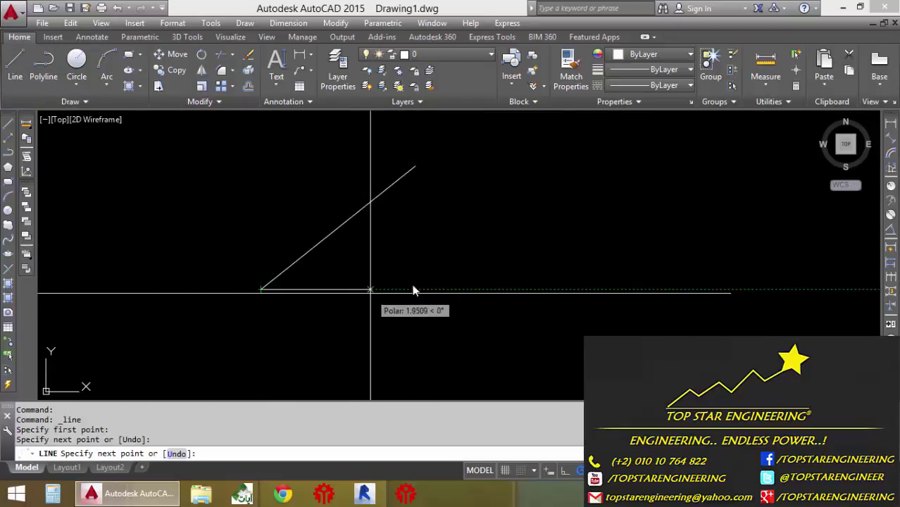
pyautogui.click(470, 289)
pyautogui.press('Return')
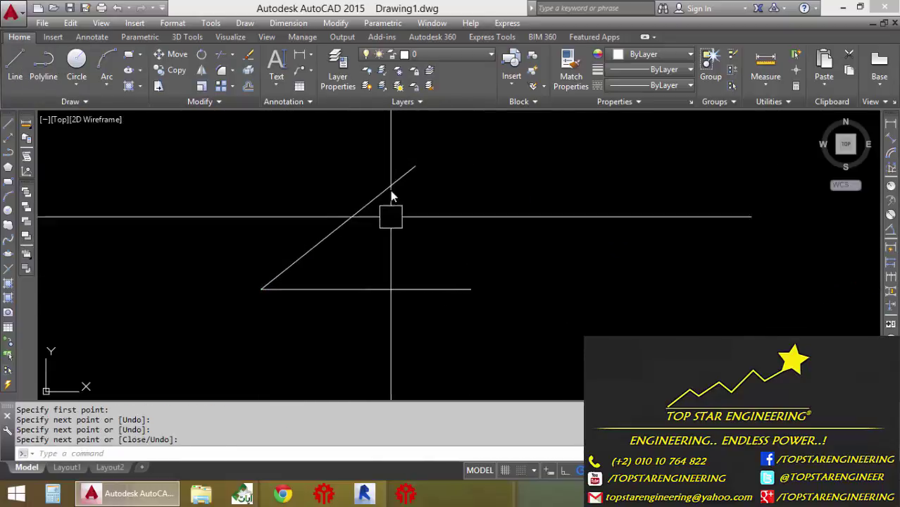
# Add a 141° angular dimension between the inclined and horizontal lines, placed above them
pyautogui.click(311, 55)
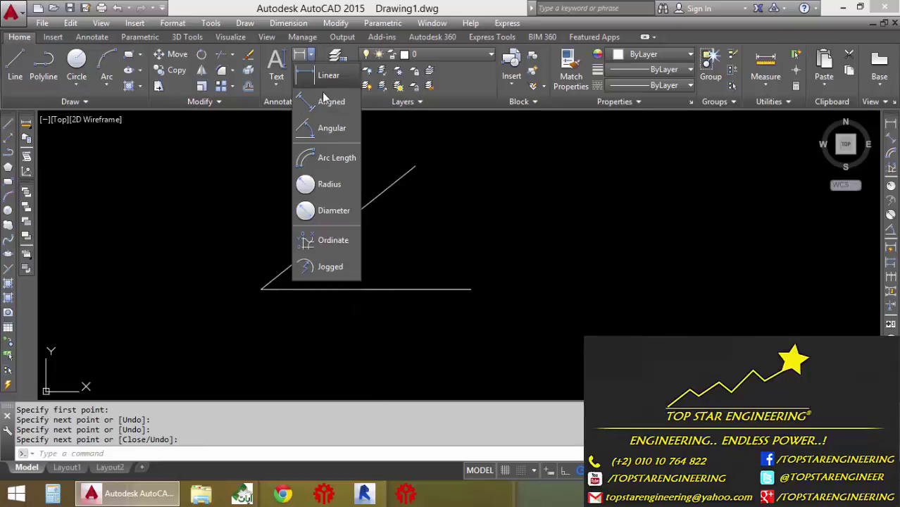
pyautogui.click(326, 130)
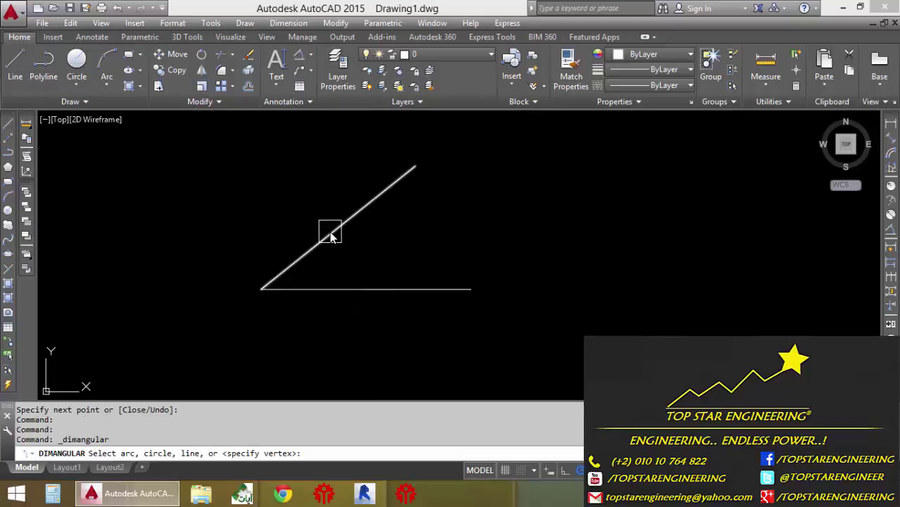
pyautogui.click(330, 236)
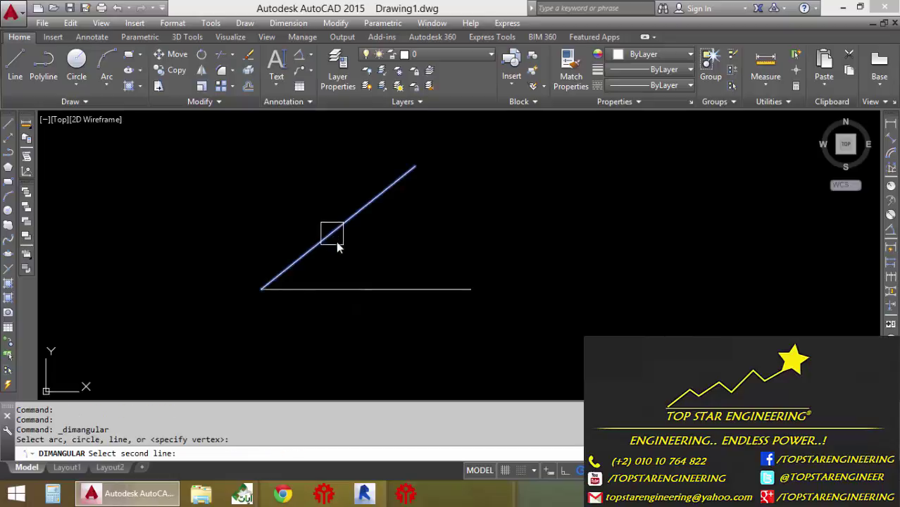
pyautogui.click(367, 288)
pyautogui.scroll(3, 363, 281)
pyautogui.moveTo(367, 301); pyautogui.dragTo(348, 263, button='middle')
pyautogui.scroll(-3, 442, 245)
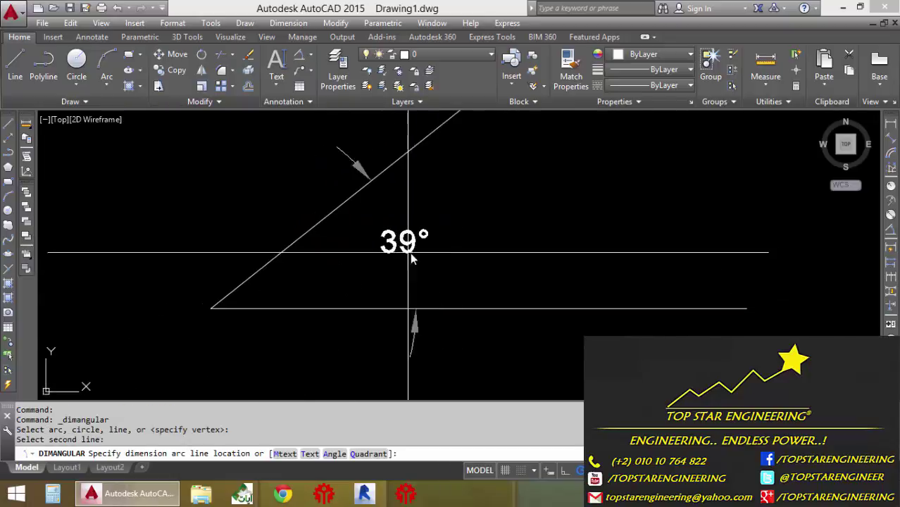
pyautogui.scroll(-2, 495, 222)
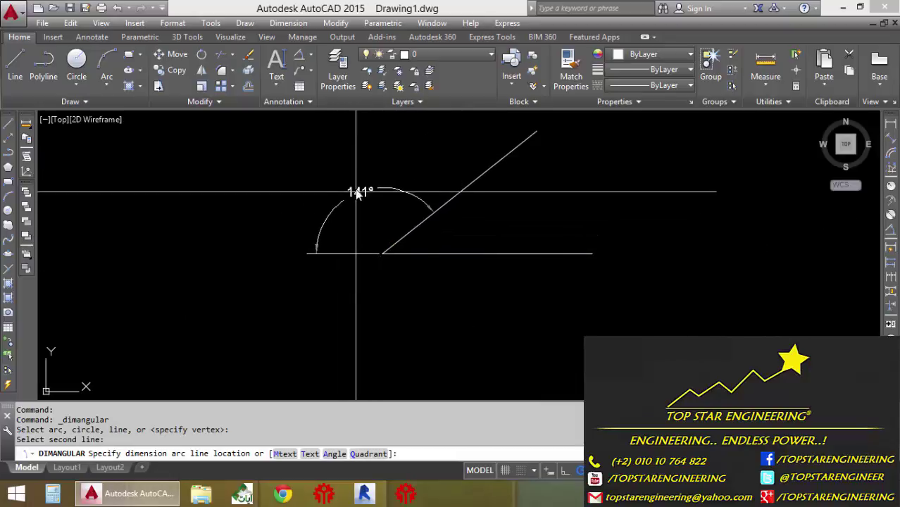
pyautogui.scroll(1, 363, 192)
pyautogui.scroll(2, 368, 208)
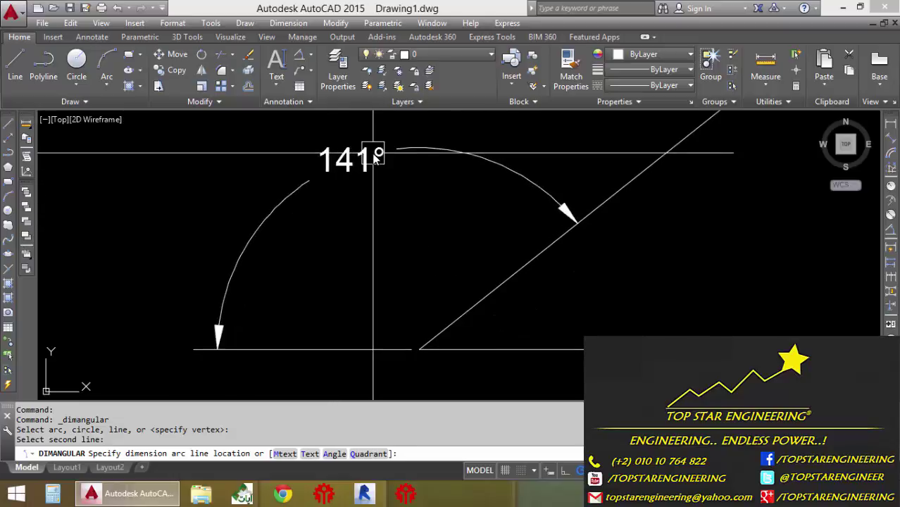
pyautogui.click(373, 161)
pyautogui.moveTo(666, 303)
pyautogui.mouseDown(button='middle')
pyautogui.moveTo(591, 266)
pyautogui.moveTo(588, 301)
pyautogui.mouseUp(button='middle')
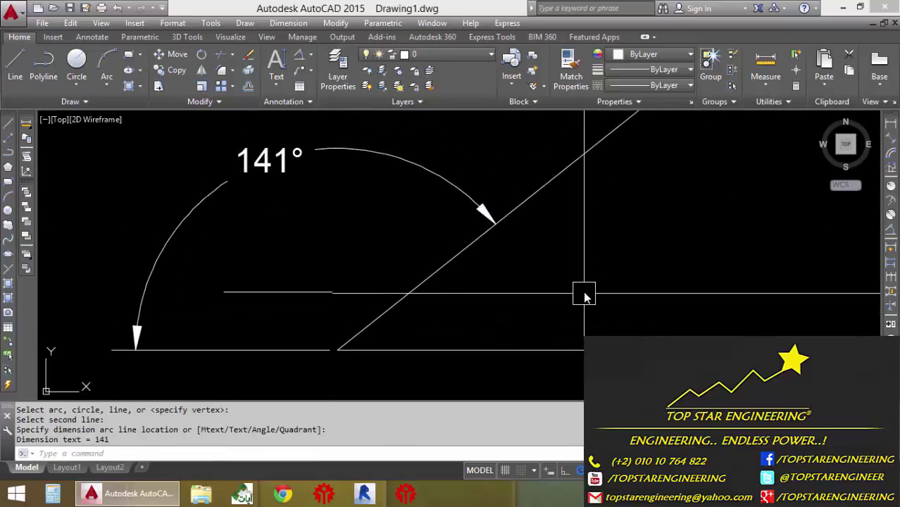
pyautogui.scroll(-1, 591, 310)
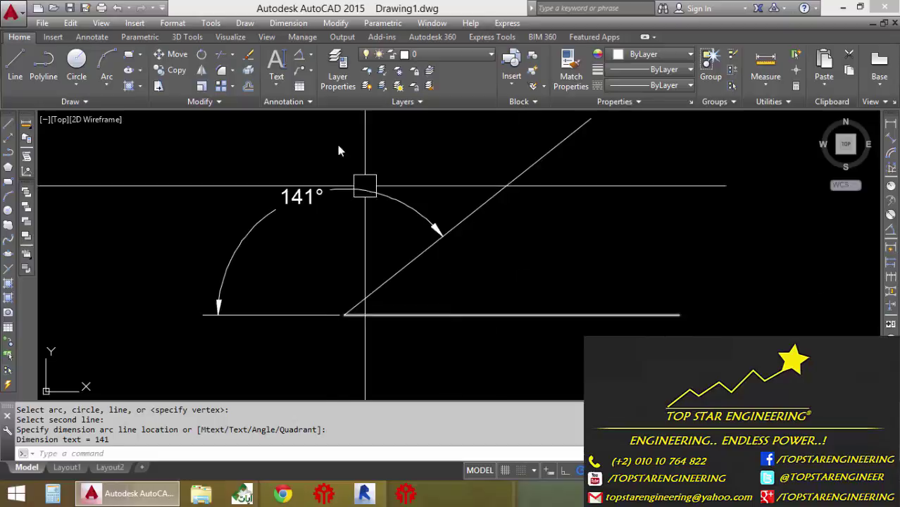
# Add the 39° angular dimension between the horizontal and inclined lines on the right
pyautogui.click(298, 54)
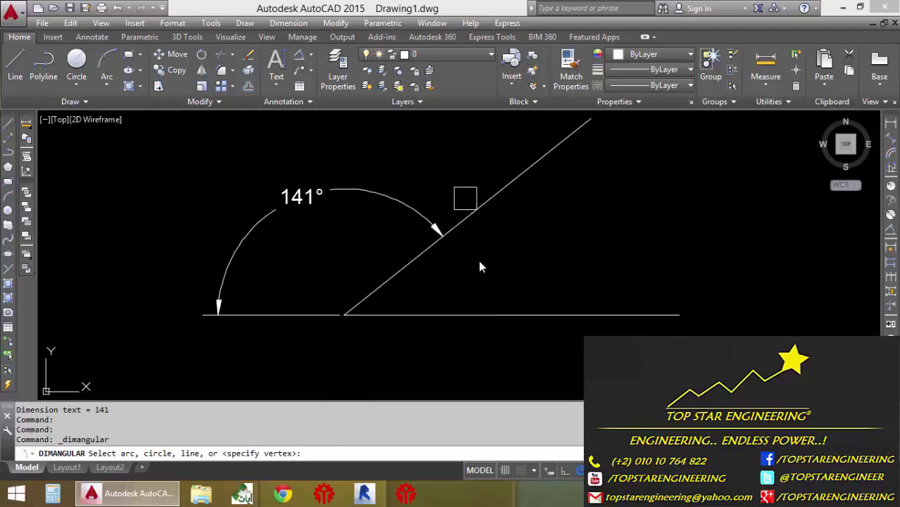
pyautogui.click(504, 320)
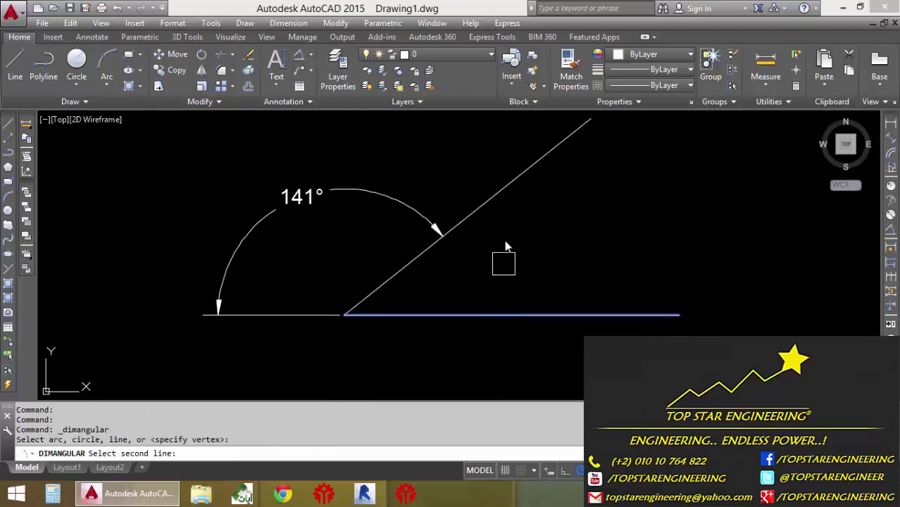
pyautogui.click(502, 200)
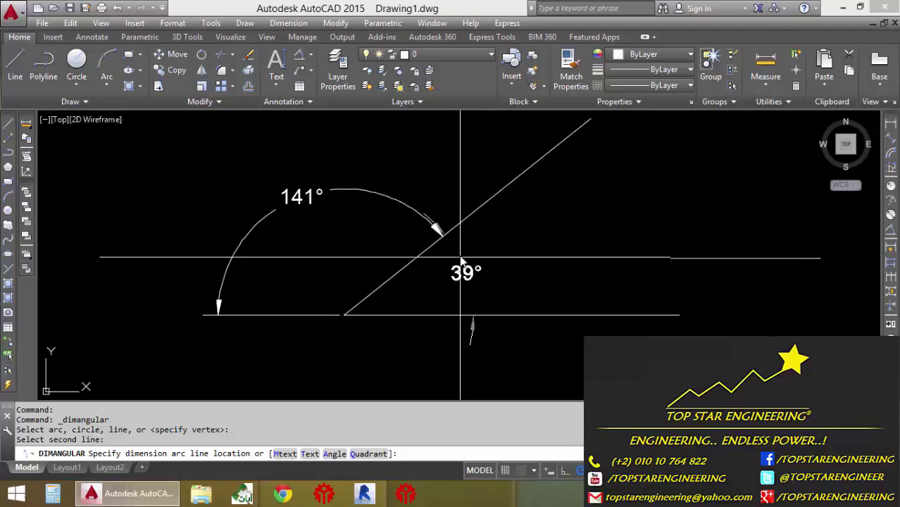
pyautogui.click(554, 206)
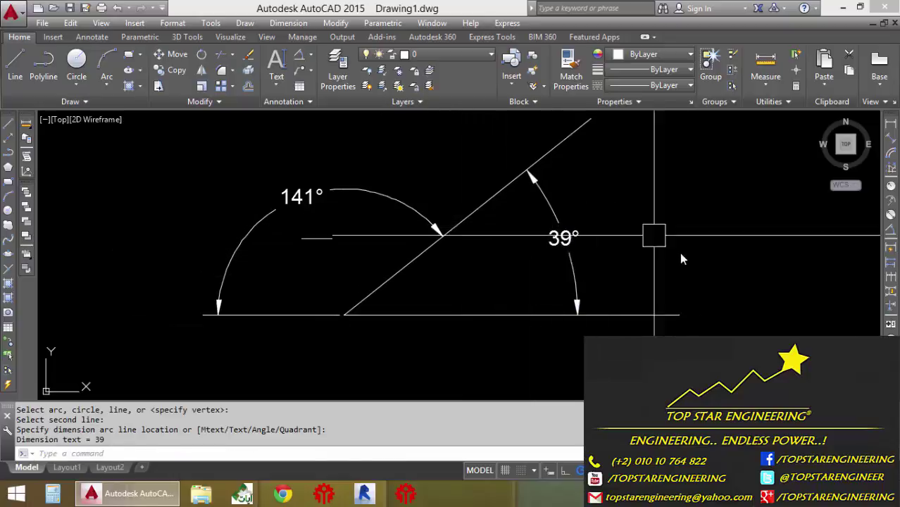
pyautogui.moveTo(672, 364); pyautogui.dragTo(527, 333, button='middle')
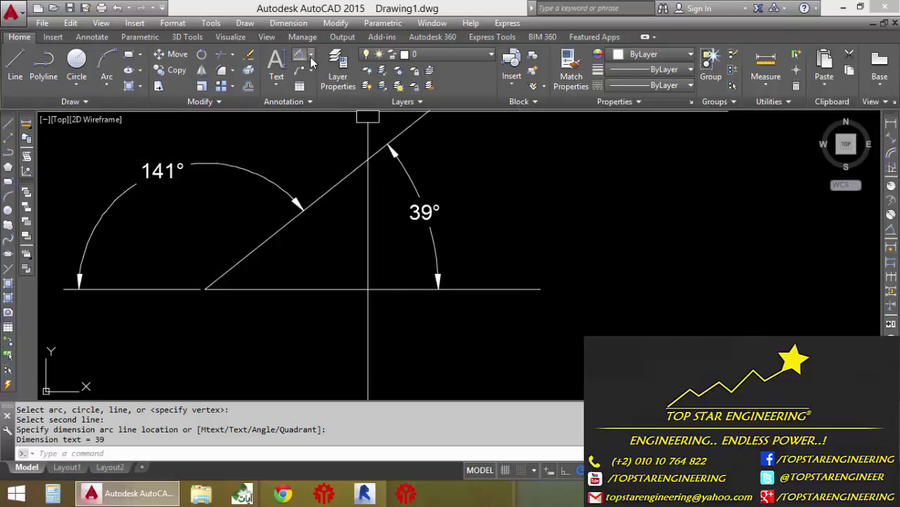
# Erase the lines and their 141° and 39° angle dimensions
pyautogui.click(311, 59)
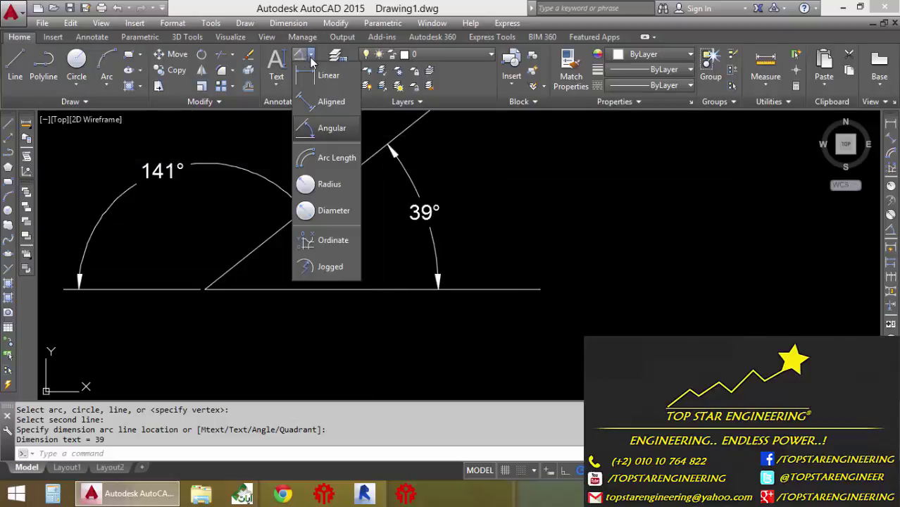
pyautogui.click(338, 167)
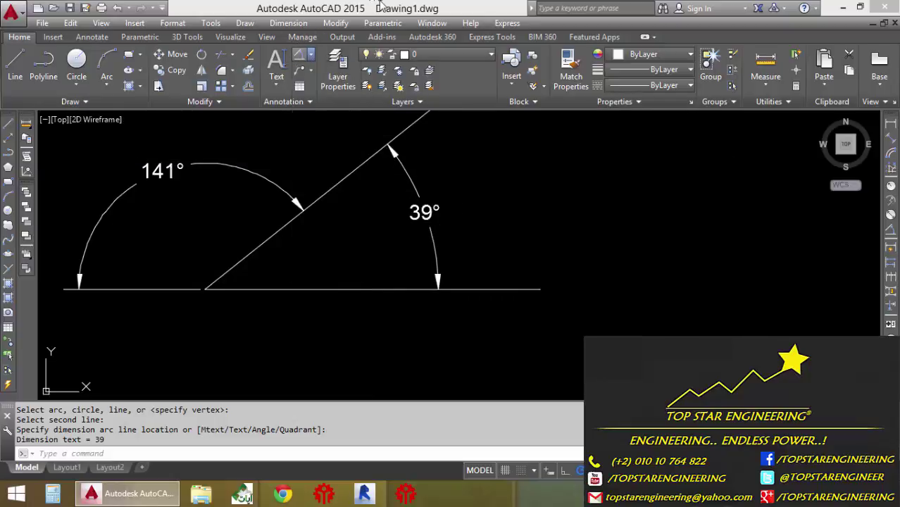
pyautogui.click(431, 323)
pyautogui.click(299, 191)
pyautogui.press('Delete')
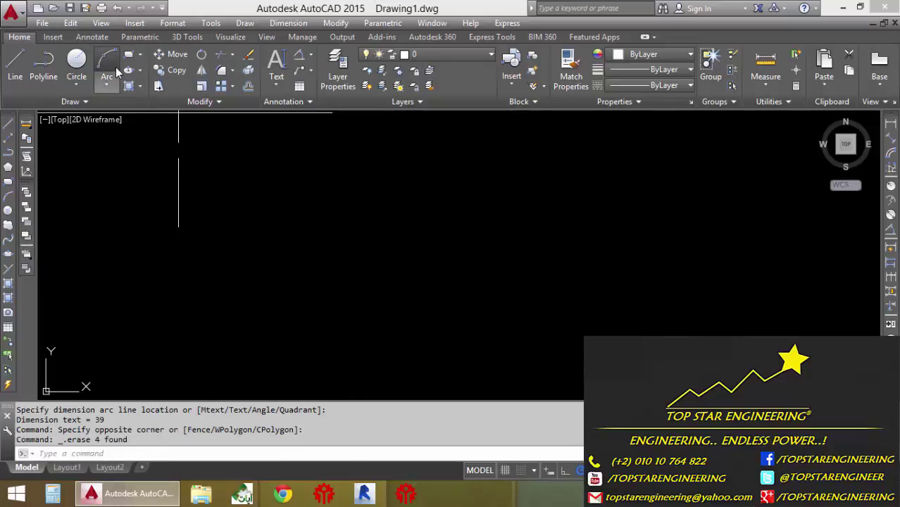
# Draw an arc and dimension its 2.5293 arc length above it
pyautogui.click(116, 66)
pyautogui.click(326, 245)
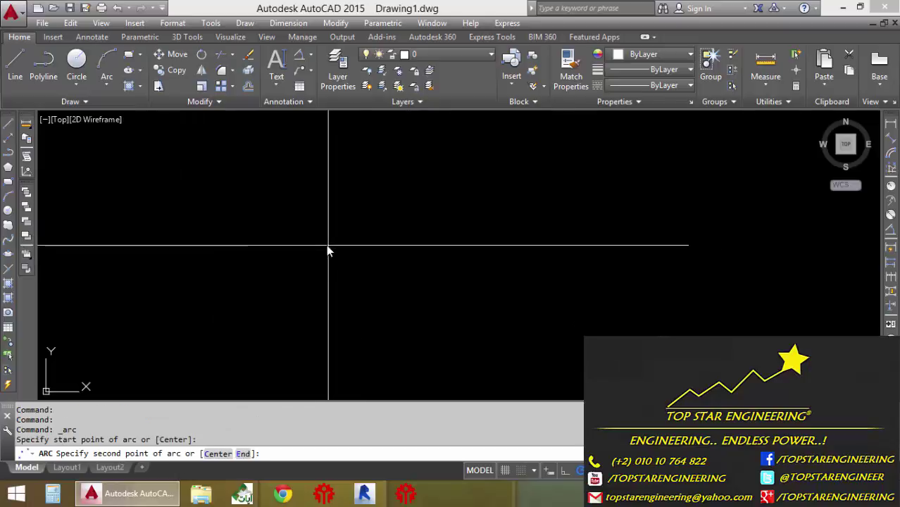
pyautogui.click(297, 191)
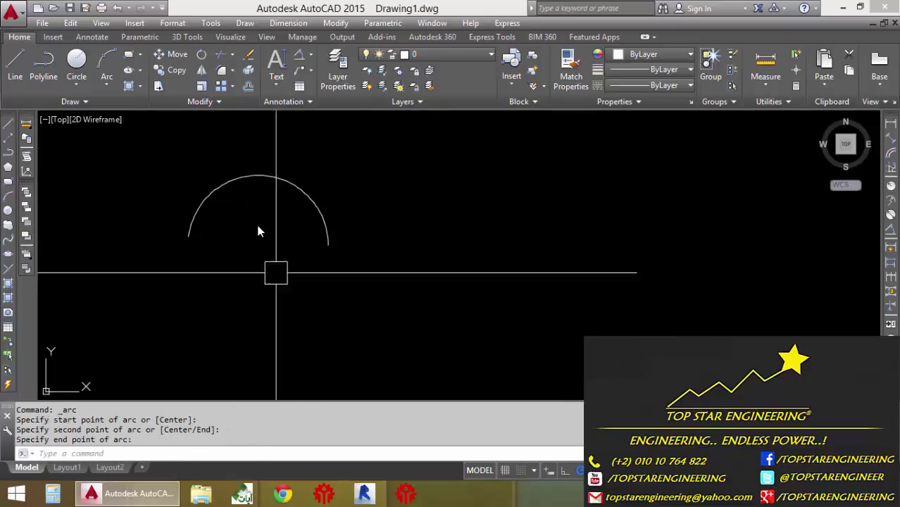
pyautogui.click(312, 56)
pyautogui.click(325, 163)
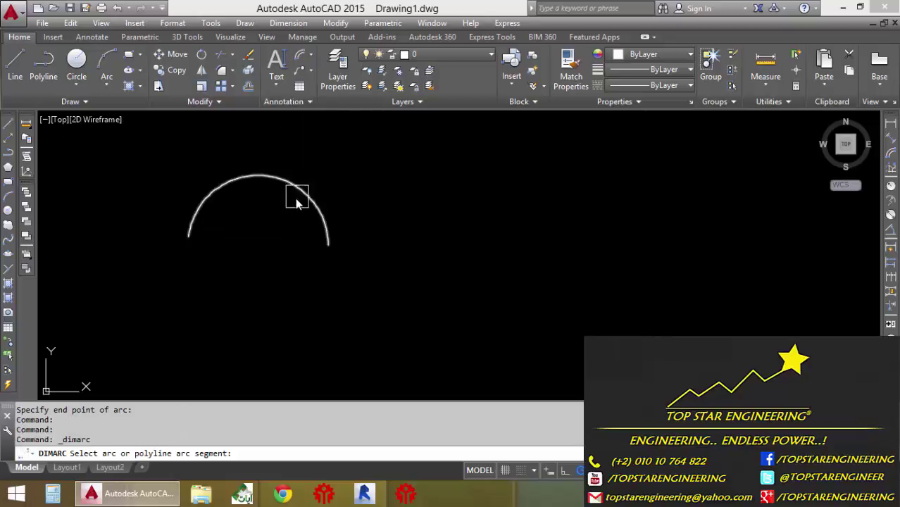
pyautogui.click(302, 190)
pyautogui.click(334, 163)
pyautogui.moveTo(337, 152); pyautogui.dragTo(379, 204, button='middle')
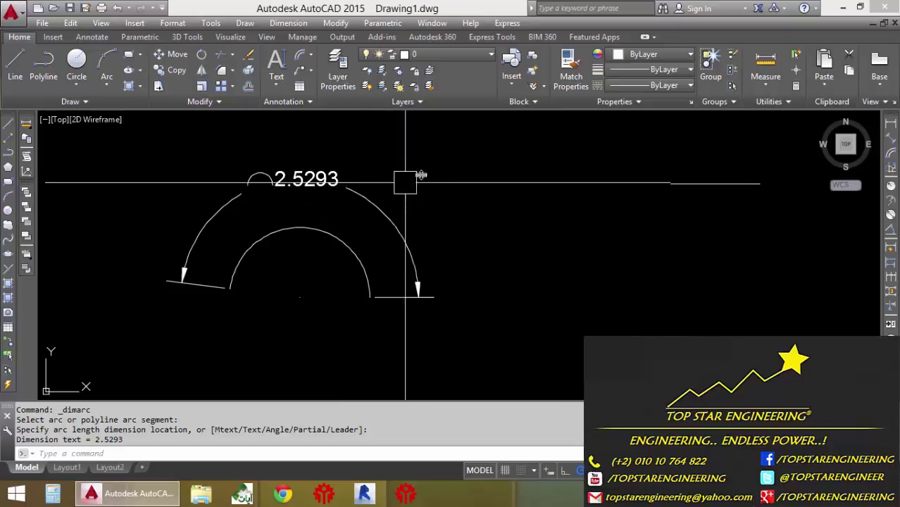
# Erase the arc and its arc-length dimension with a crossing window
pyautogui.click(434, 153)
pyautogui.click(284, 297)
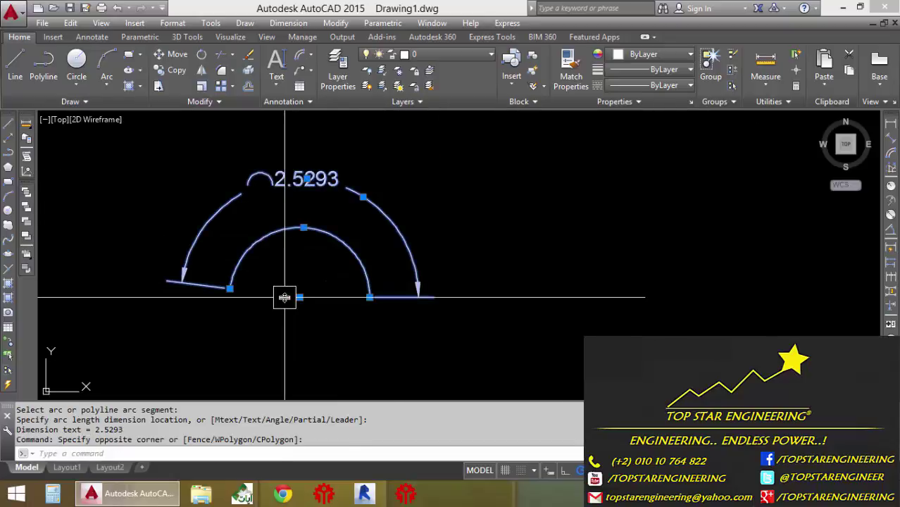
pyautogui.press('Delete')
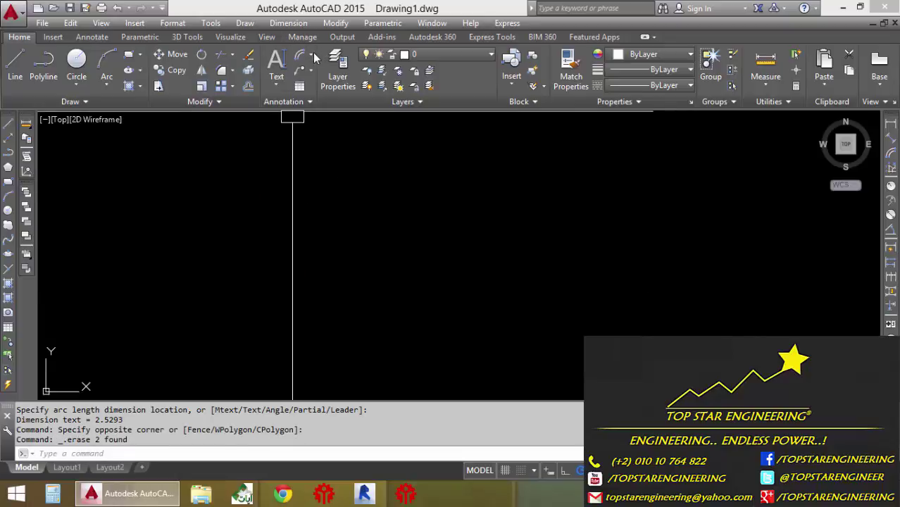
# Draw a circle and label its radius R0.7817 at the upper left
pyautogui.click(312, 55)
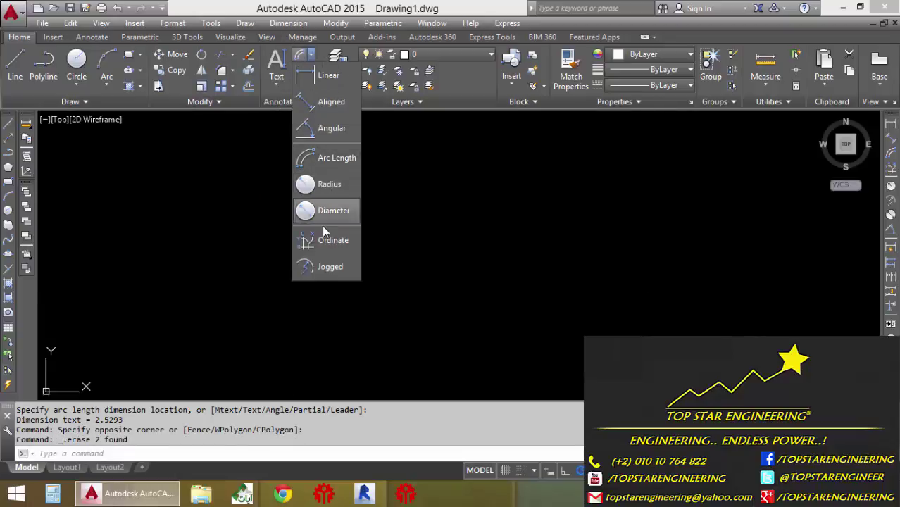
pyautogui.click(77, 62)
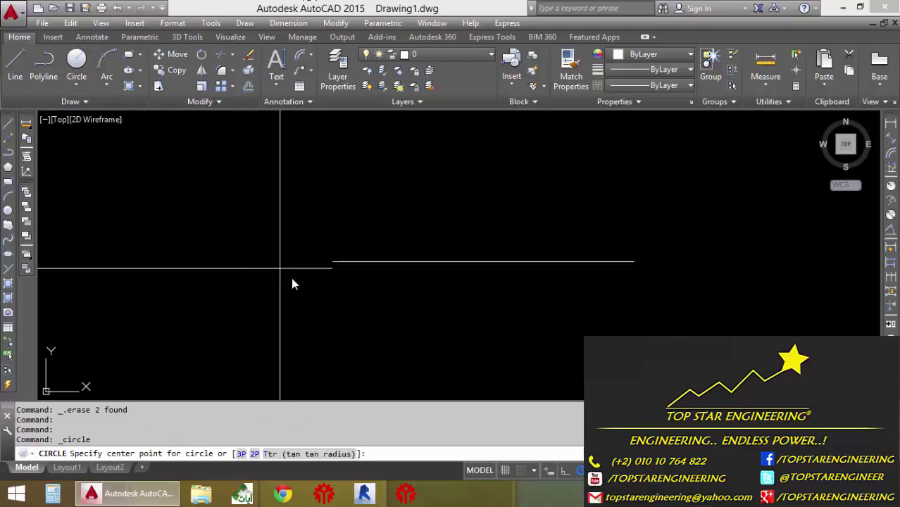
pyautogui.click(307, 252)
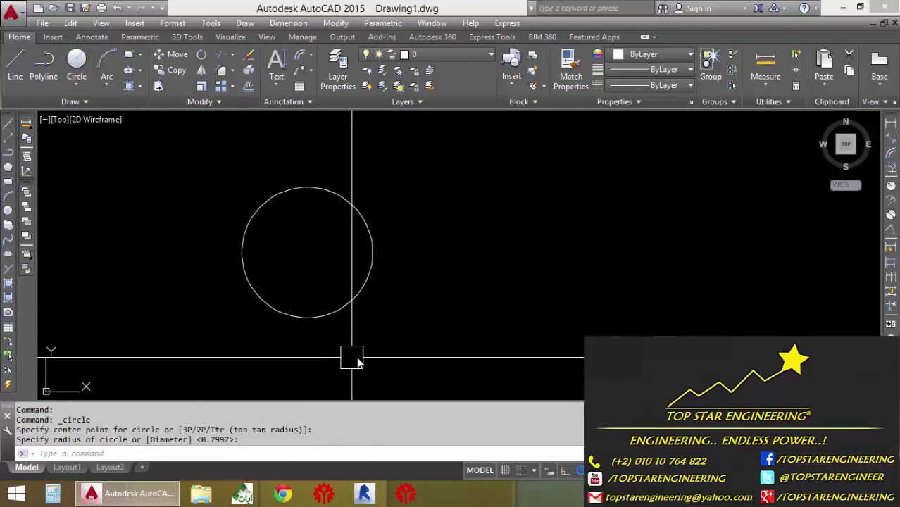
pyautogui.click(311, 55)
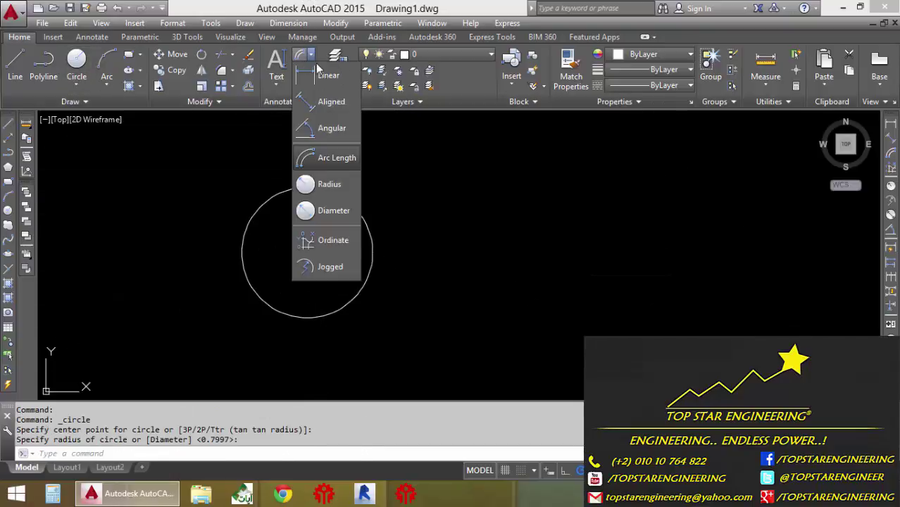
pyautogui.click(325, 185)
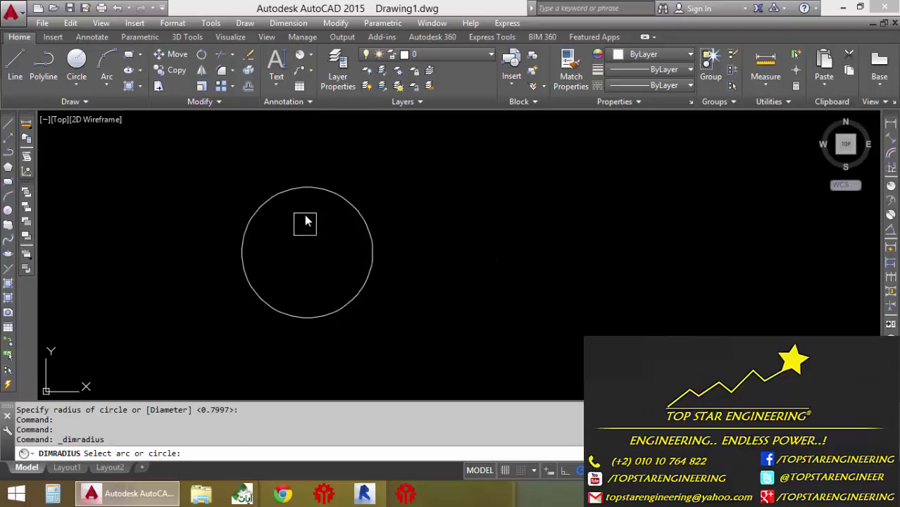
pyautogui.click(309, 187)
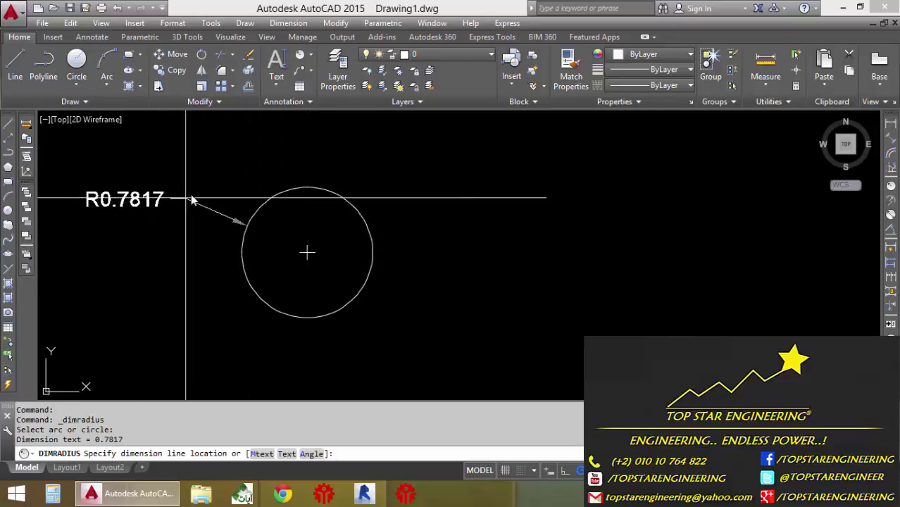
pyautogui.click(238, 160)
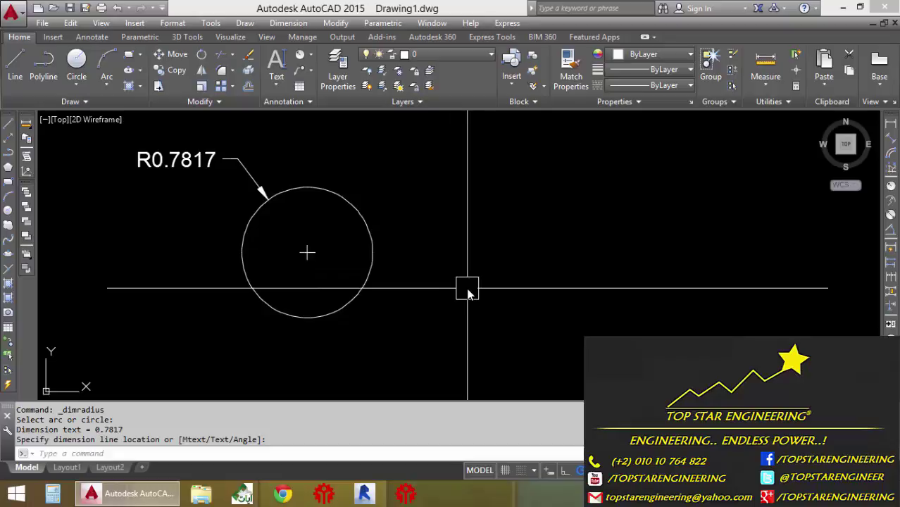
# Add the Ø1.5635 diameter dimension at the circle's upper right
pyautogui.click(310, 55)
pyautogui.click(313, 211)
pyautogui.click(358, 226)
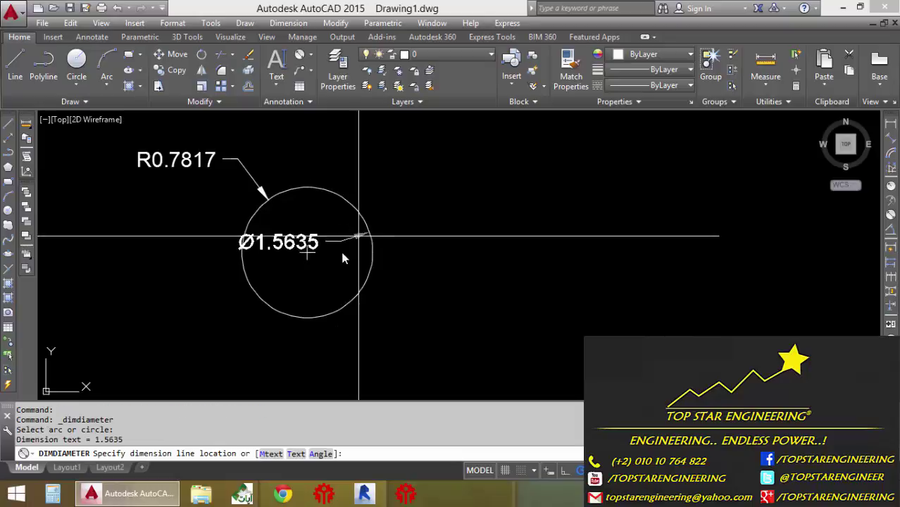
pyautogui.scroll(2, 343, 258)
pyautogui.moveTo(478, 119); pyautogui.dragTo(453, 189, button='middle')
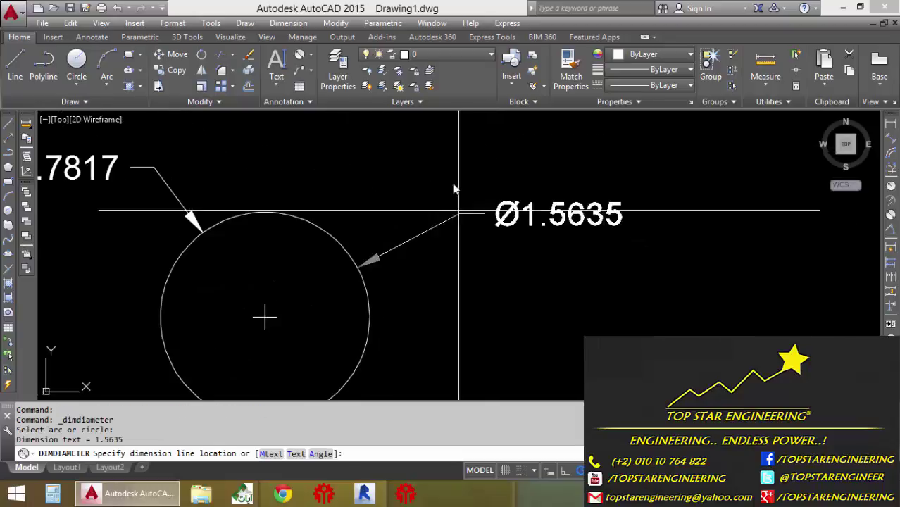
pyautogui.click(441, 155)
pyautogui.scroll(-1, 507, 252)
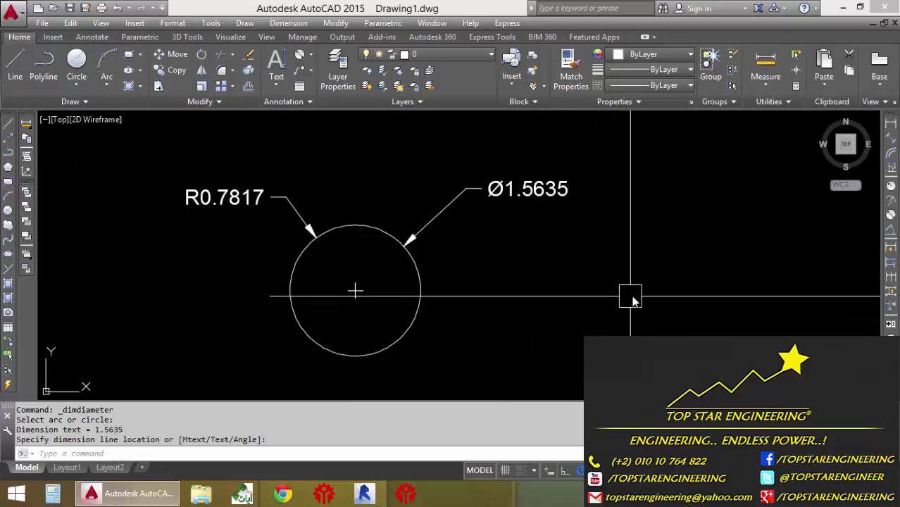
pyautogui.moveTo(631, 300); pyautogui.dragTo(621, 285, button='middle')
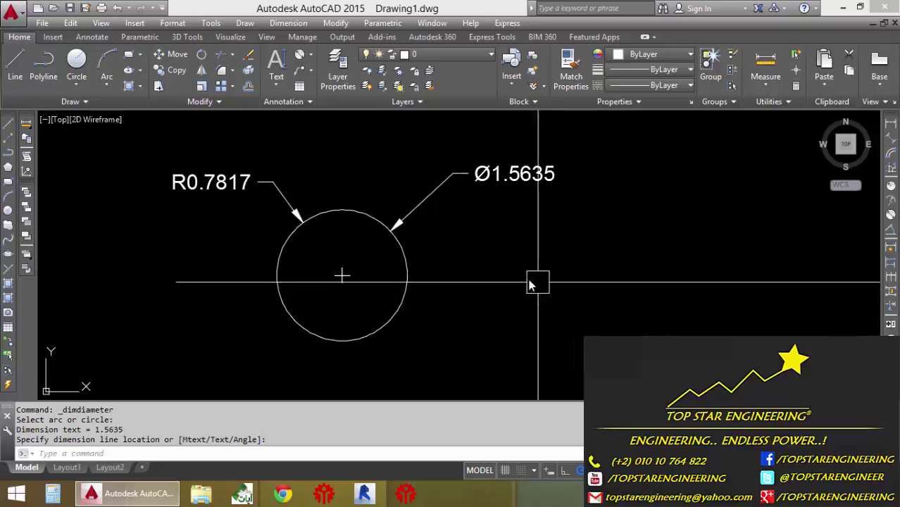
pyautogui.moveTo(521, 277); pyautogui.dragTo(499, 275, button='middle')
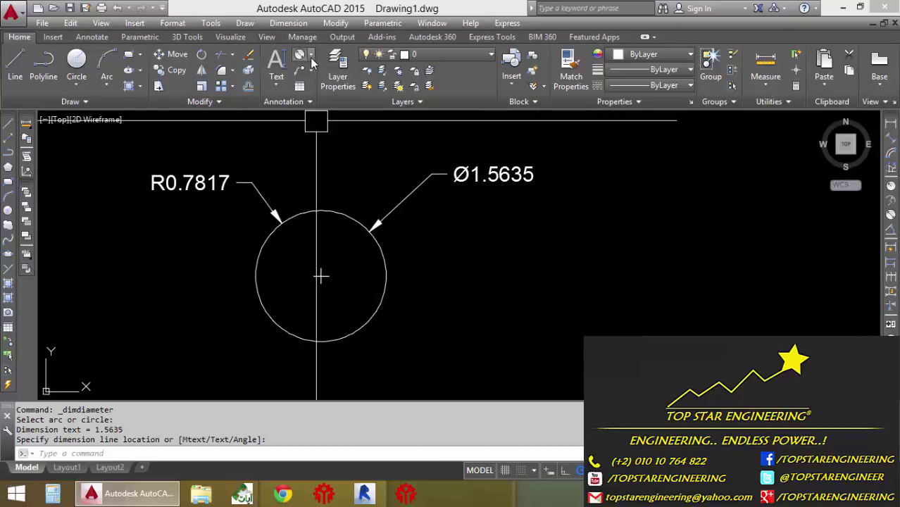
pyautogui.click(311, 56)
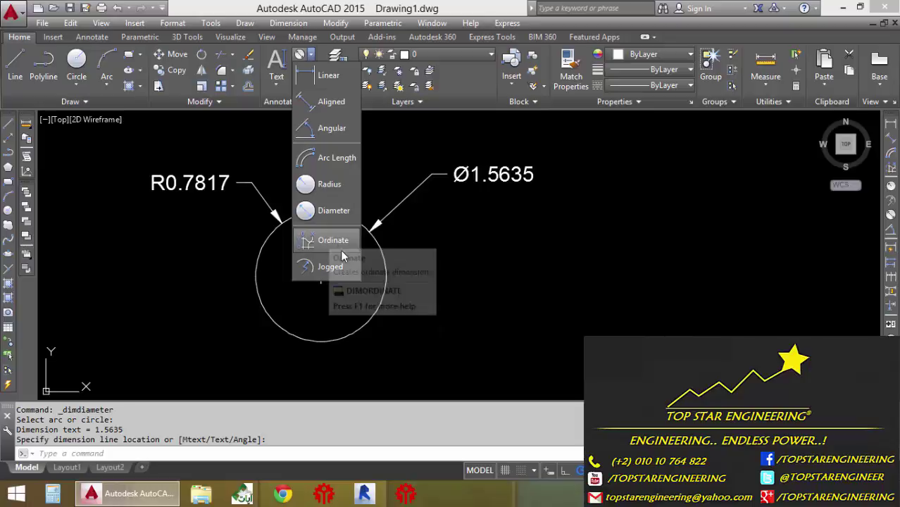
pyautogui.scroll(-2, 449, 198)
pyautogui.scroll(-2, 444, 194)
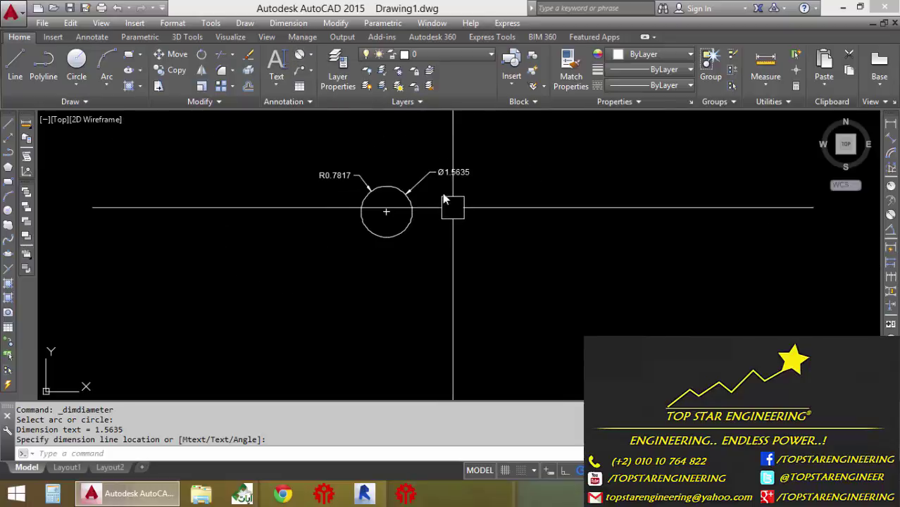
pyautogui.moveTo(443, 197); pyautogui.dragTo(251, 160, button='middle')
# Draw a horizontal line
pyautogui.click(15, 62)
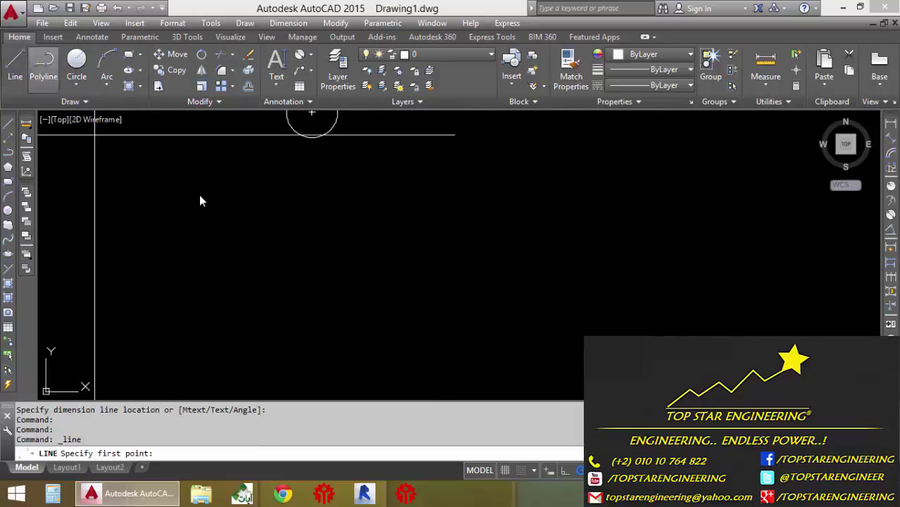
pyautogui.click(249, 259)
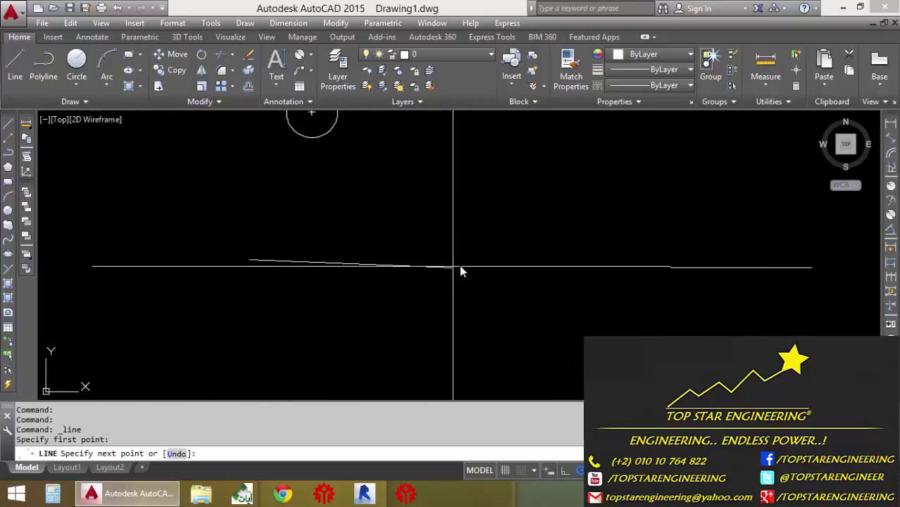
pyautogui.click(464, 259)
pyautogui.press('Return')
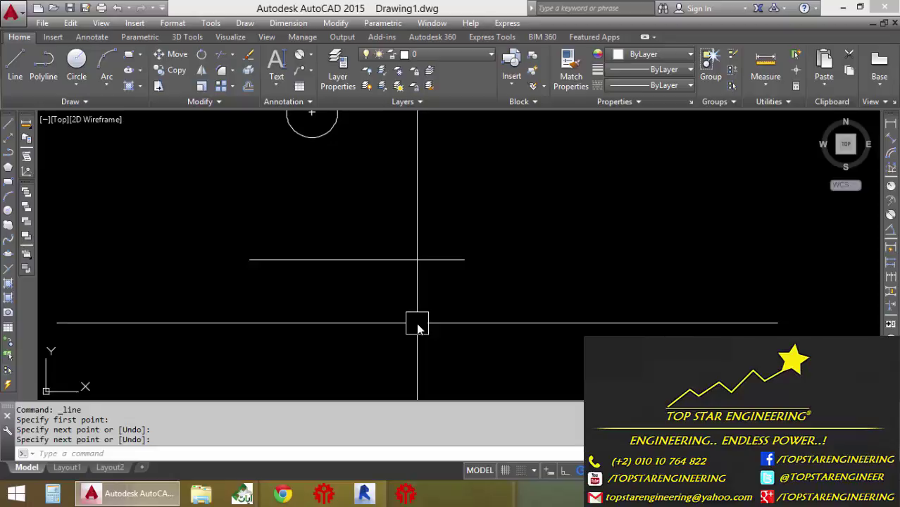
# Identify the line's left endpoint coordinates: X 7.1889, Y 10.2423
pyautogui.write('ld')
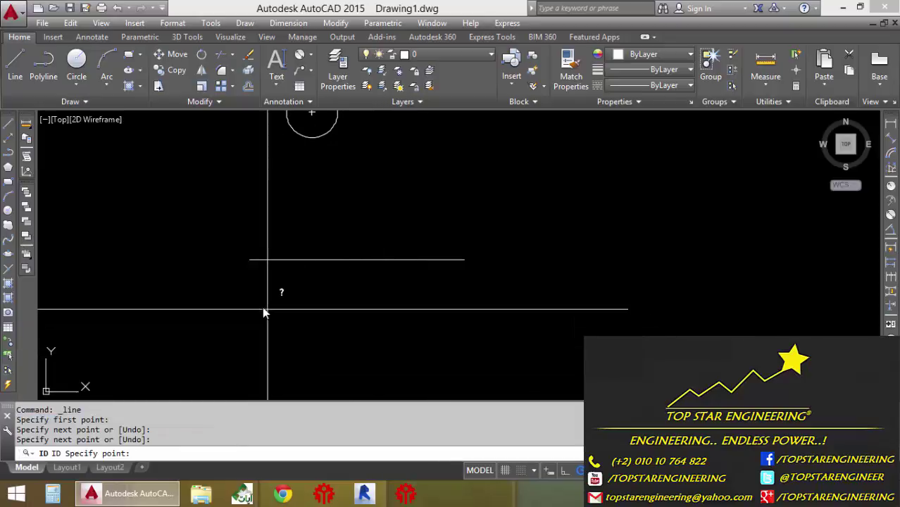
pyautogui.scroll(2, 240, 257)
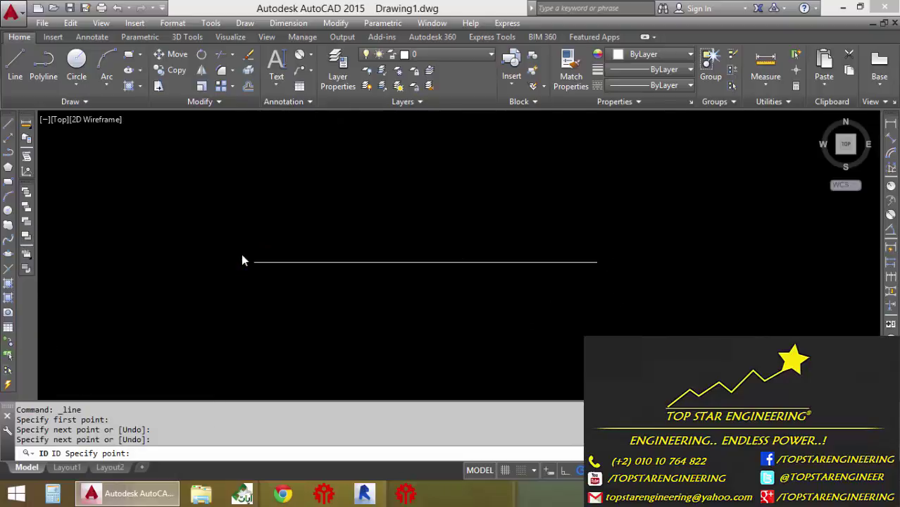
pyautogui.scroll(3, 241, 257)
pyautogui.click(285, 277)
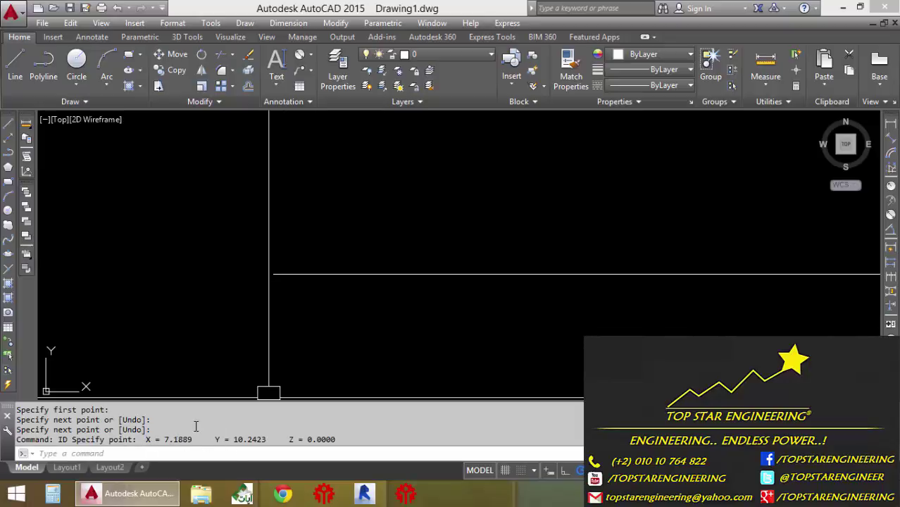
pyautogui.scroll(-1, 325, 382)
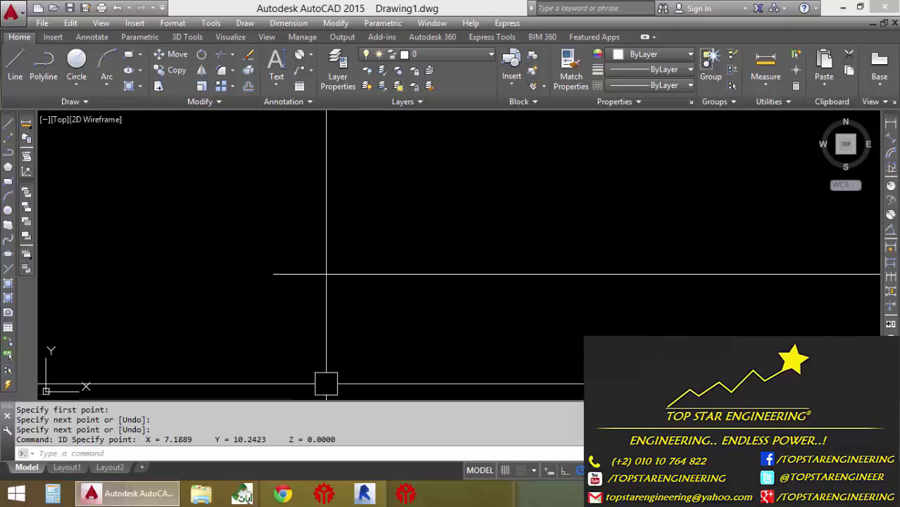
pyautogui.moveTo(356, 346)
pyautogui.mouseDown(button='middle')
pyautogui.moveTo(369, 320)
pyautogui.moveTo(332, 285)
pyautogui.mouseUp(button='middle')
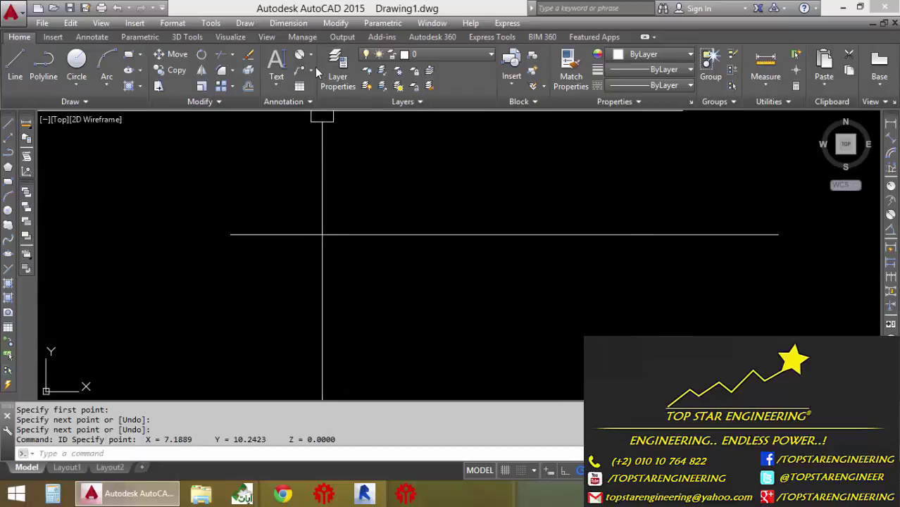
# Start an ordinate dimension from the Dimension list
pyautogui.click(314, 68)
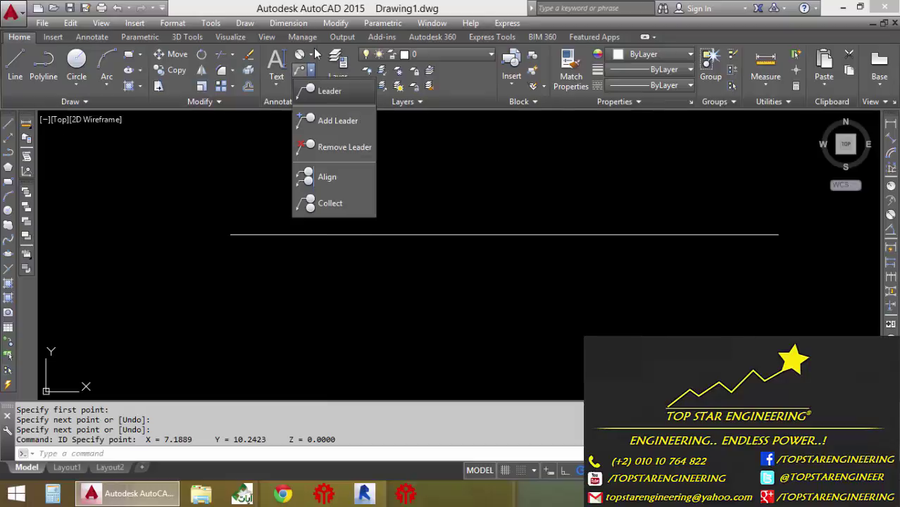
pyautogui.click(314, 56)
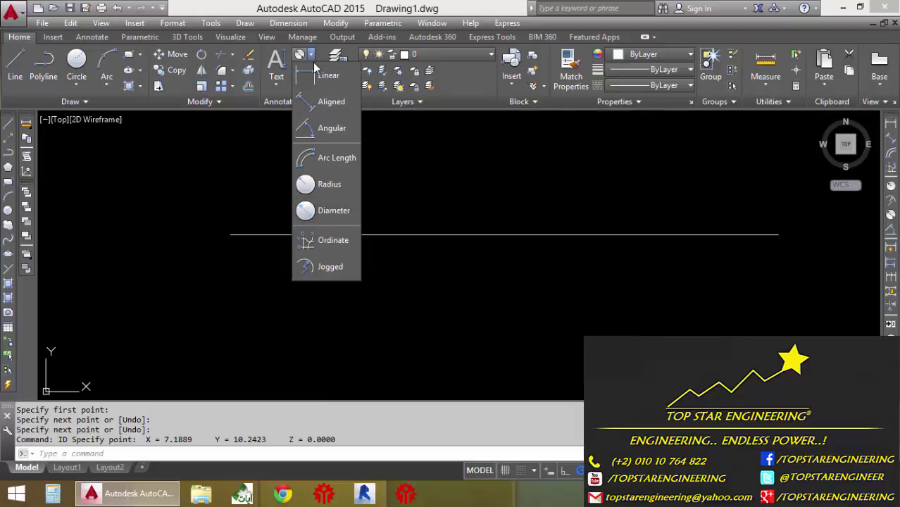
pyautogui.click(313, 241)
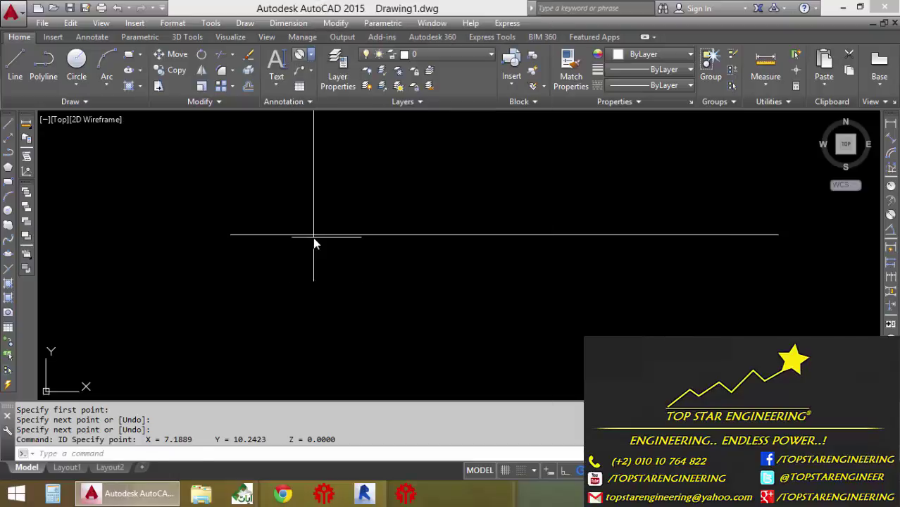
pyautogui.moveTo(272, 304); pyautogui.dragTo(257, 279, button='middle')
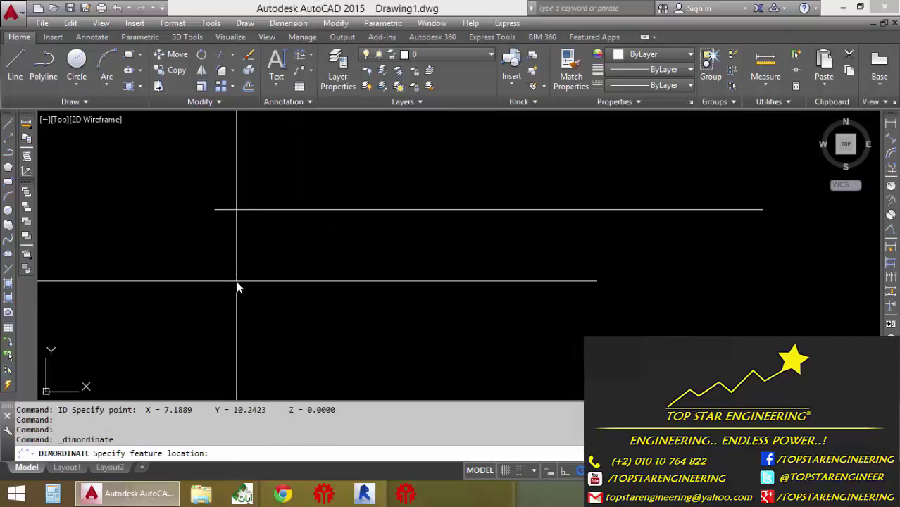
# Place the left endpoint's ordinates: X 7.1889 below and Y 10.2423 to the left
pyautogui.click(215, 211)
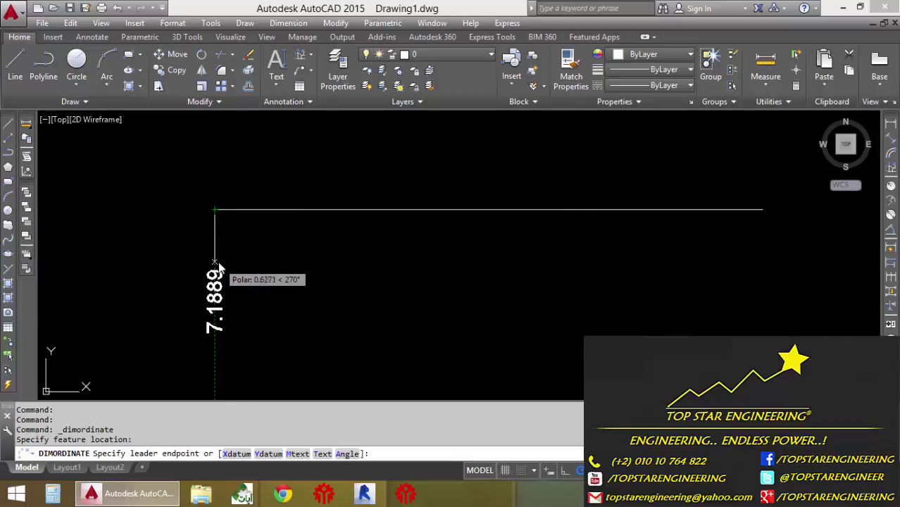
pyautogui.click(218, 273)
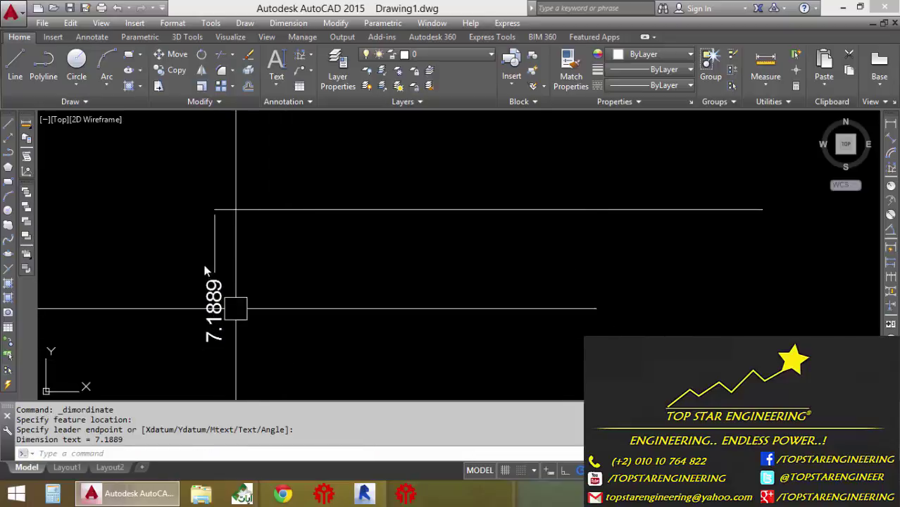
pyautogui.press('Return')
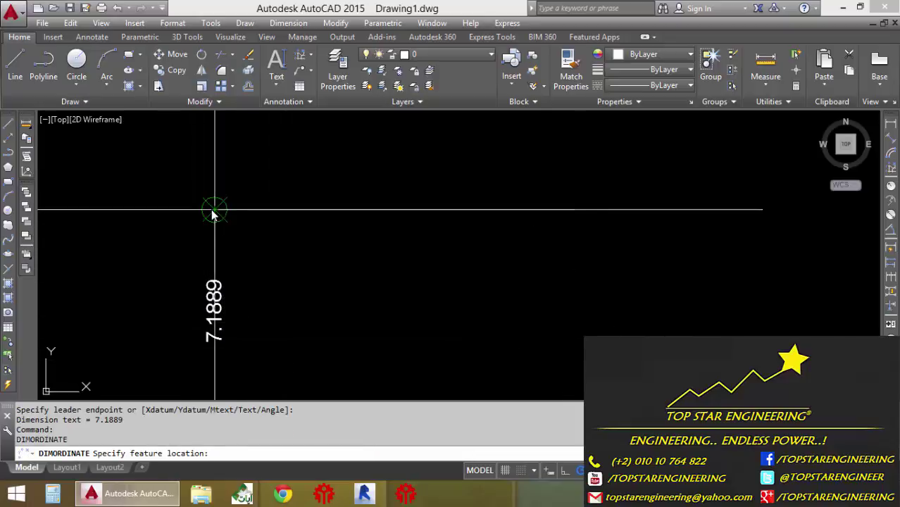
pyautogui.click(215, 209)
pyautogui.click(145, 212)
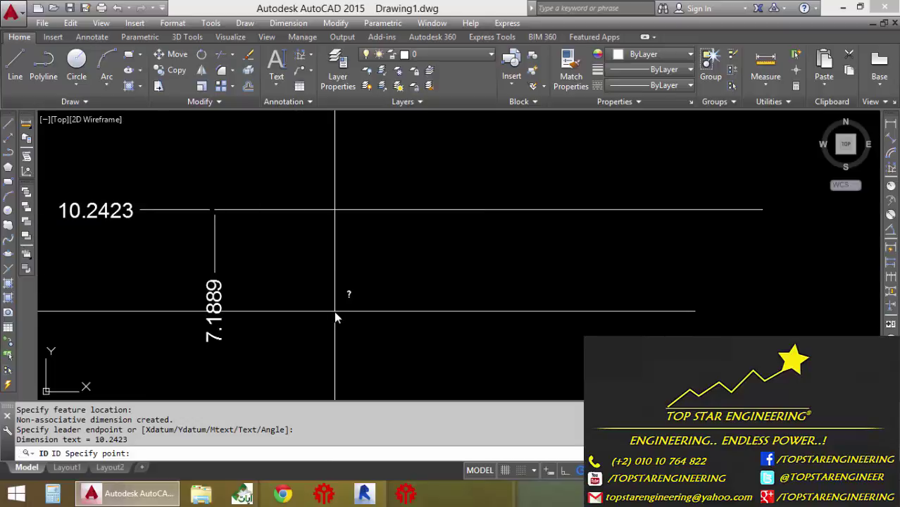
# Recheck the dimensioned point's coordinates and frame both ordinate dimensions in view
pyautogui.scroll(1, 229, 212)
pyautogui.scroll(2, 228, 210)
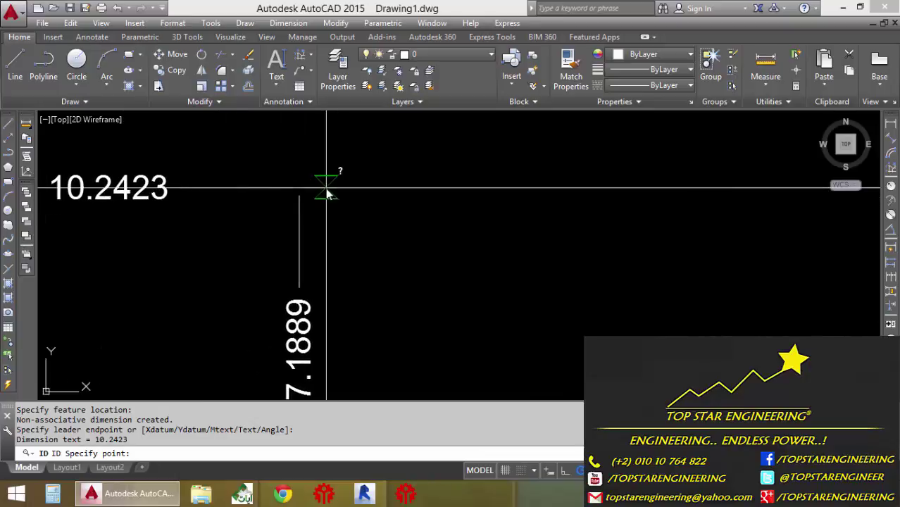
pyautogui.click(299, 188)
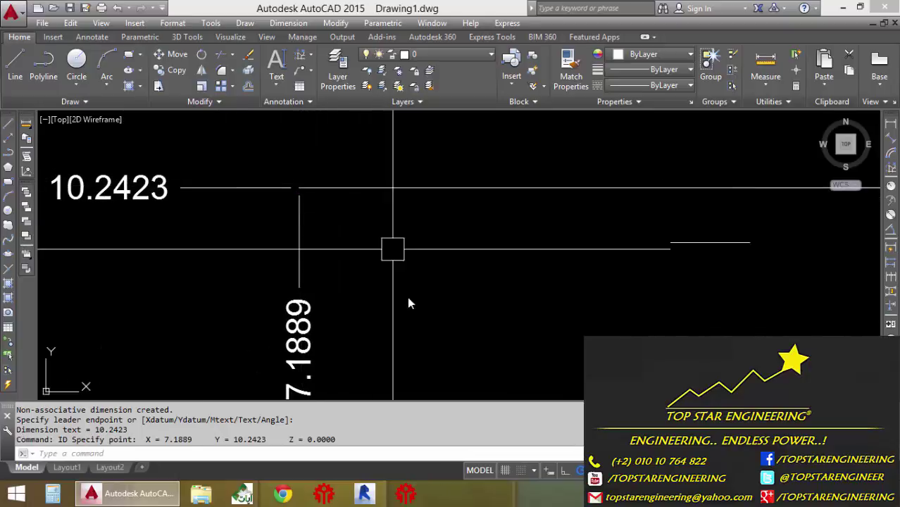
pyautogui.scroll(-2, 407, 303)
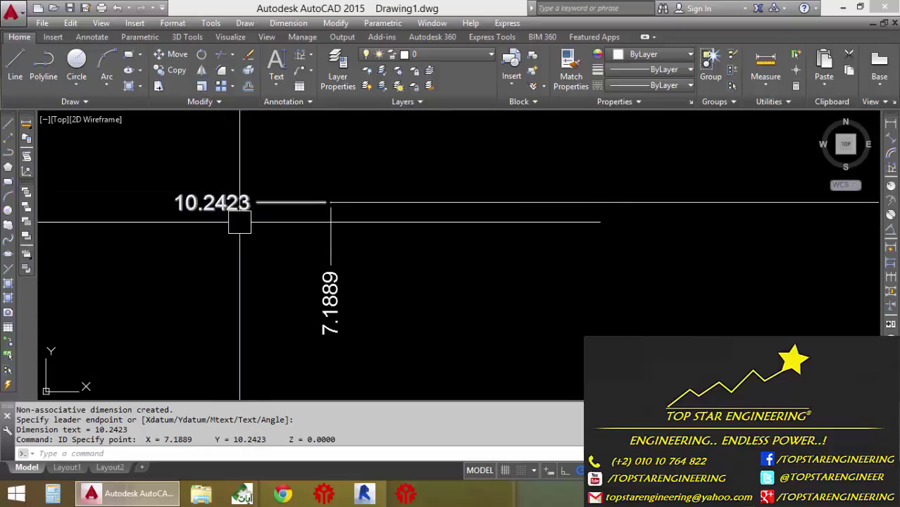
pyautogui.moveTo(384, 315)
pyautogui.mouseDown(button='middle')
pyautogui.moveTo(404, 293)
pyautogui.moveTo(363, 292)
pyautogui.mouseUp(button='middle')
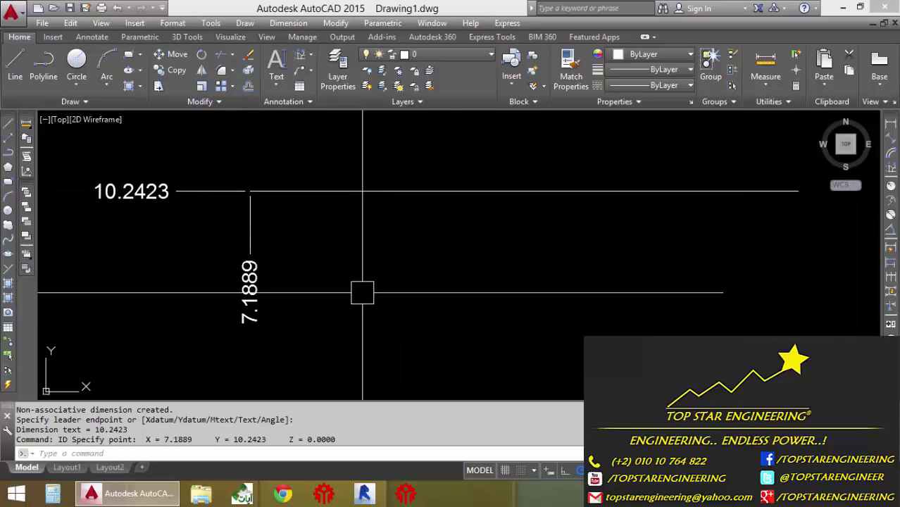
pyautogui.scroll(-2, 362, 292)
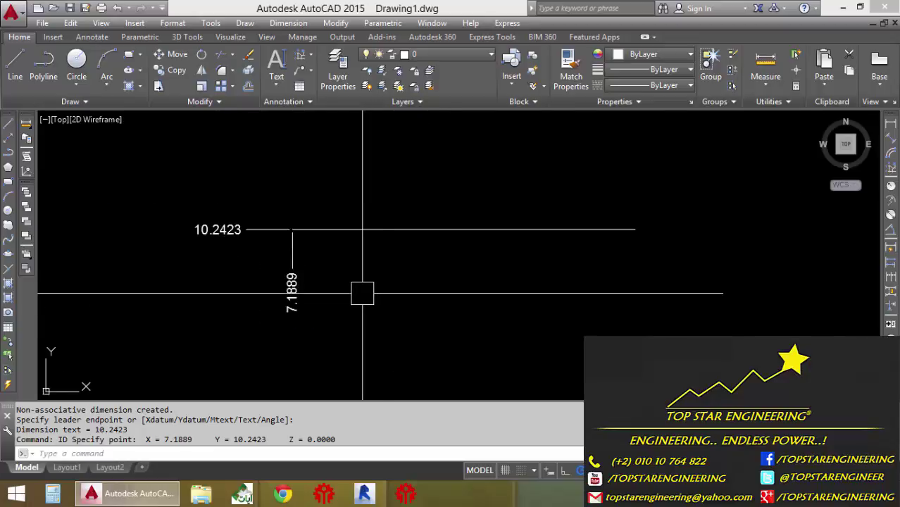
pyautogui.moveTo(384, 334)
pyautogui.mouseDown(button='middle')
pyautogui.moveTo(397, 337)
pyautogui.moveTo(375, 314)
pyautogui.mouseUp(button='middle')
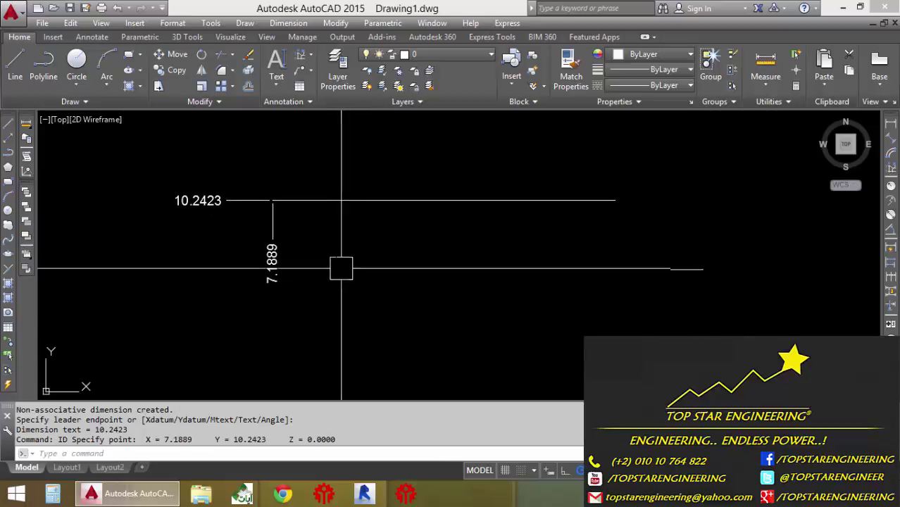
pyautogui.click(310, 58)
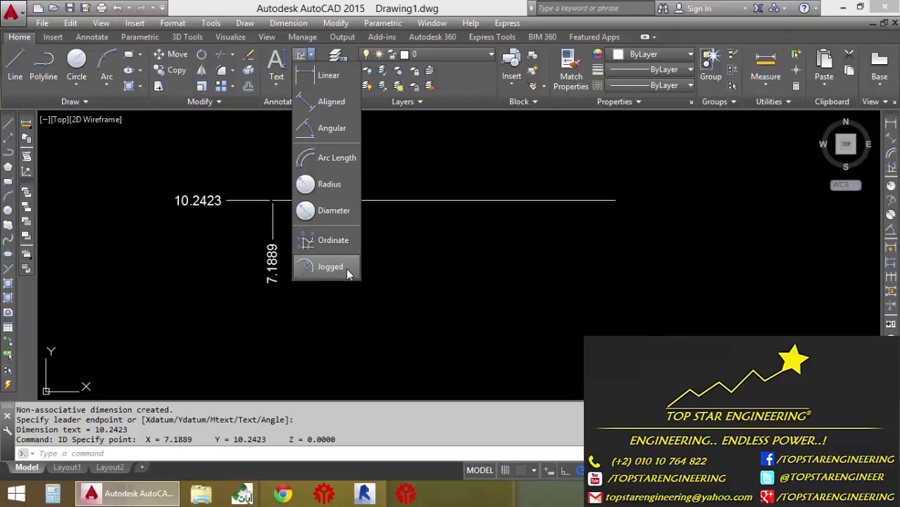
# Erase both ordinate dimensions with a crossing window
pyautogui.moveTo(406, 242); pyautogui.dragTo(361, 254, button='middle')
pyautogui.click(361, 254)
pyautogui.click(216, 172)
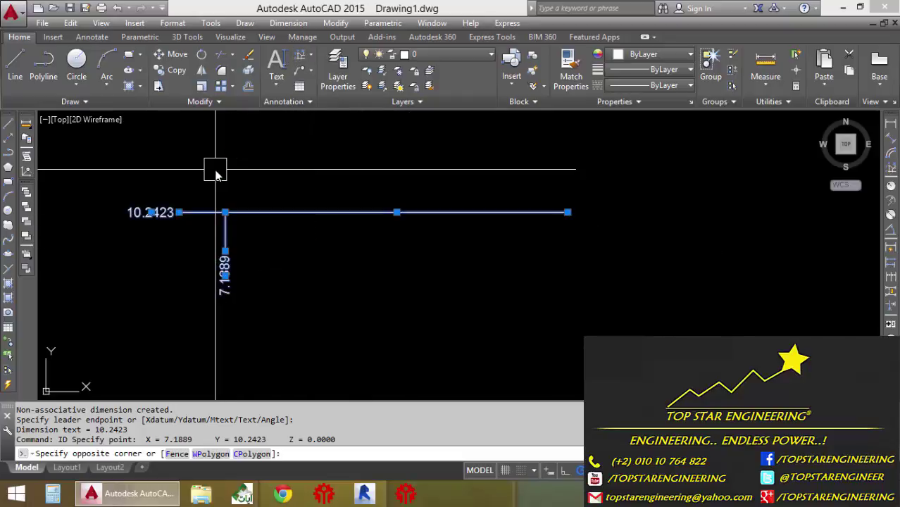
pyautogui.press('Delete')
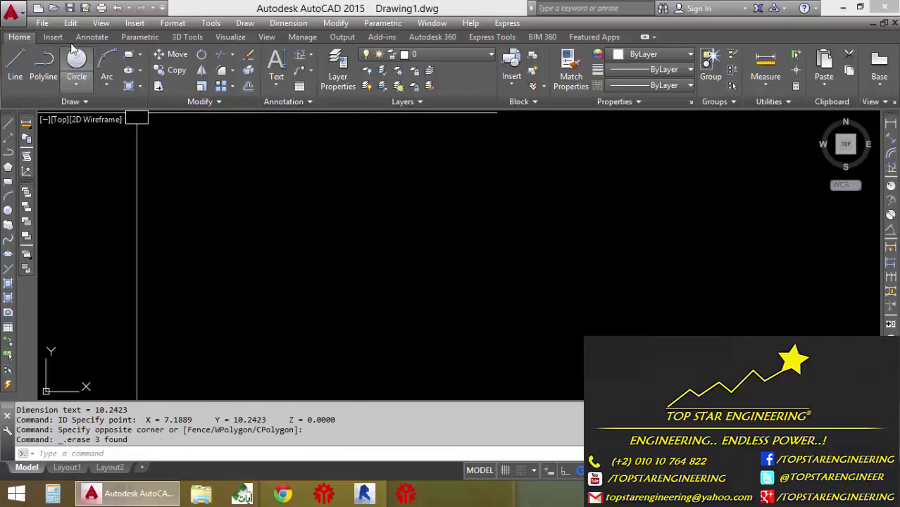
# Draw a new circle by its centre and radius point
pyautogui.click(77, 59)
pyautogui.click(252, 249)
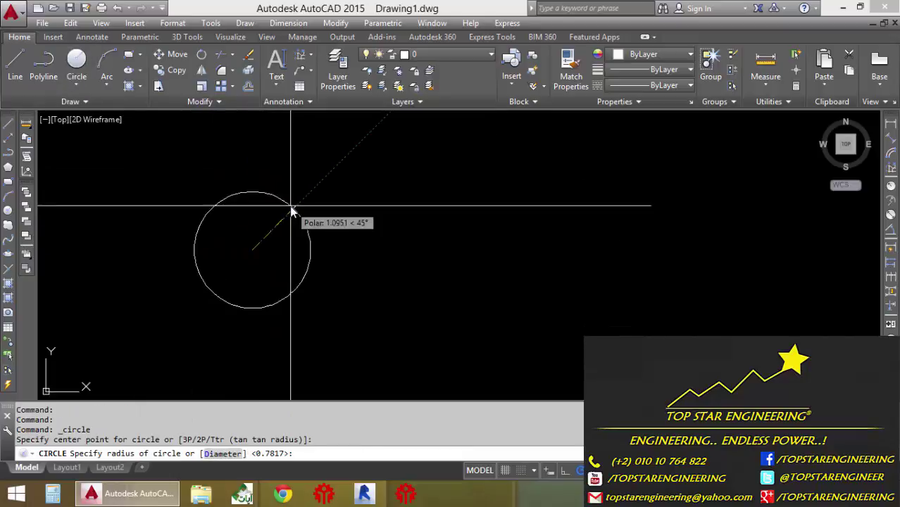
pyautogui.click(310, 213)
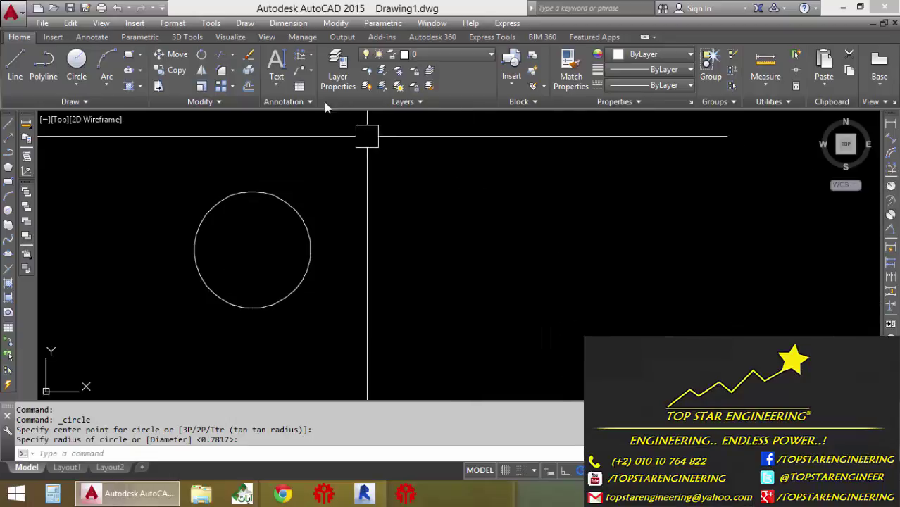
pyautogui.click(310, 55)
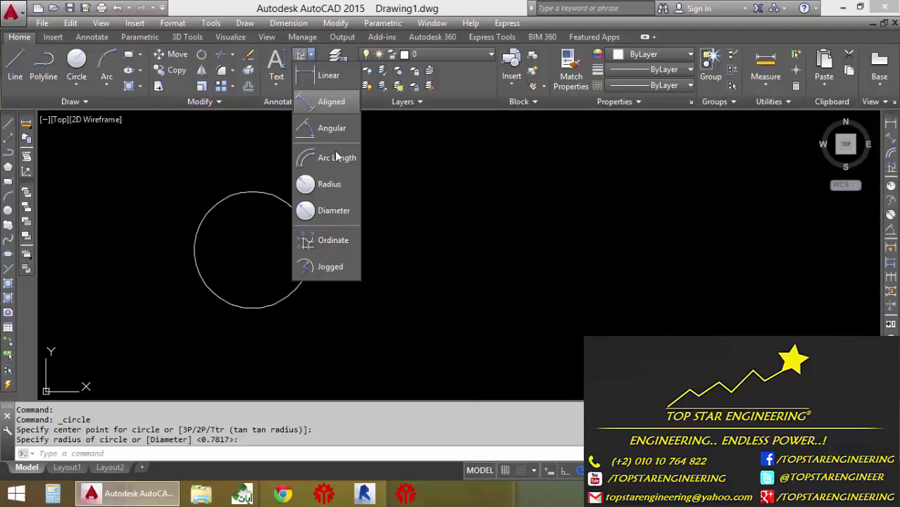
# Add a jogged R1.1129 radius dimension with its overriding centre above-left of the circle
pyautogui.click(321, 264)
pyautogui.moveTo(218, 232); pyautogui.dragTo(267, 255, button='middle')
pyautogui.click(265, 227)
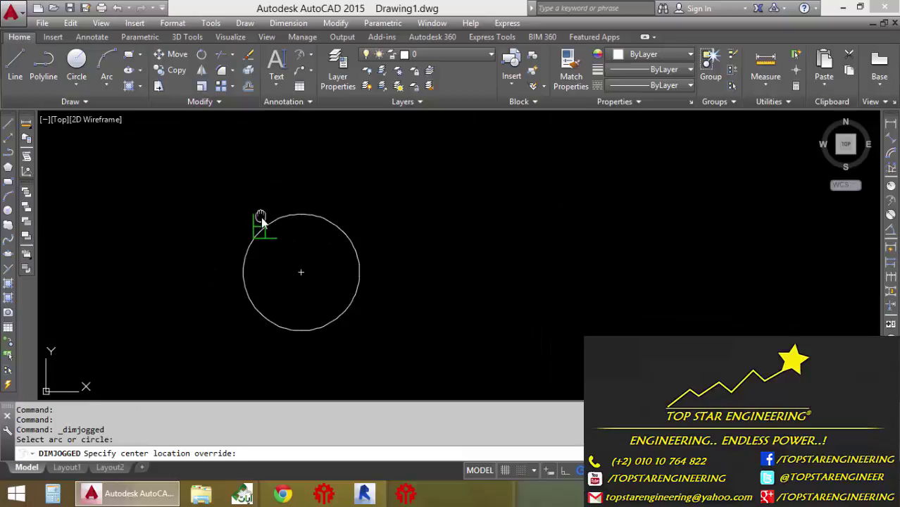
pyautogui.moveTo(261, 220); pyautogui.dragTo(356, 239, button='middle')
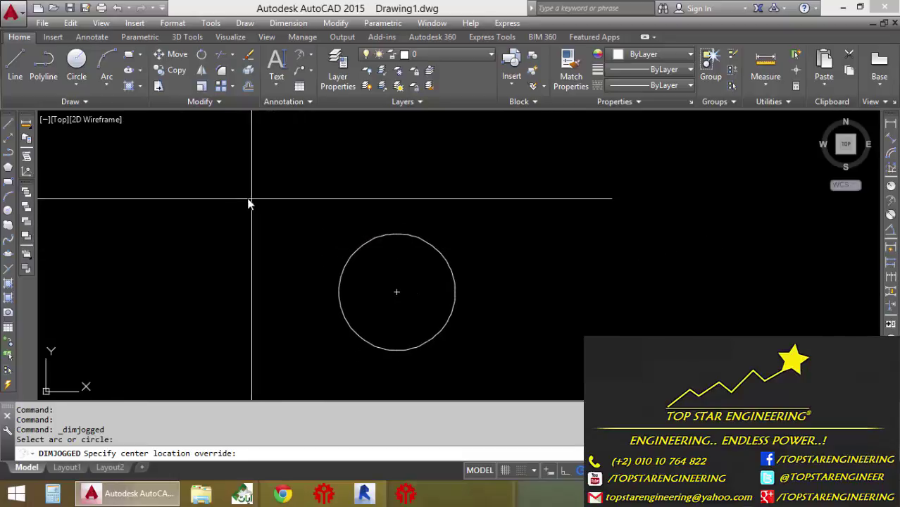
pyautogui.click(218, 167)
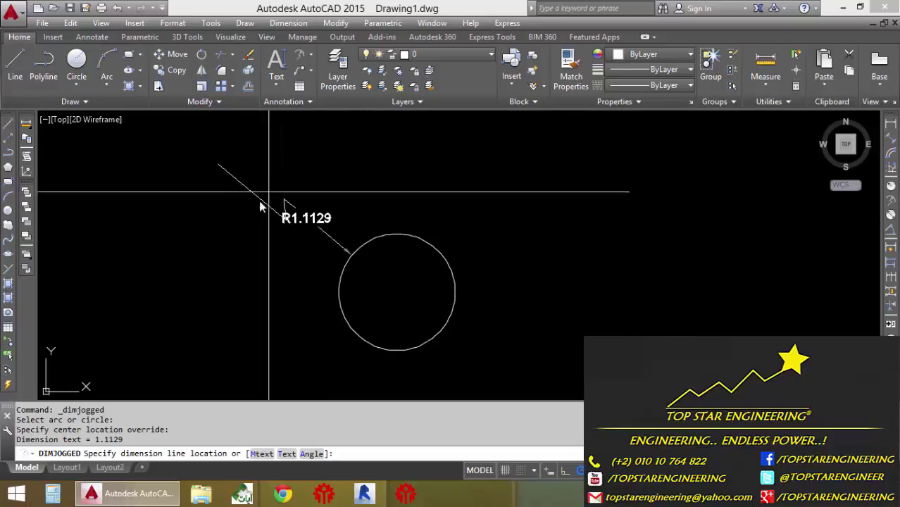
pyautogui.click(323, 247)
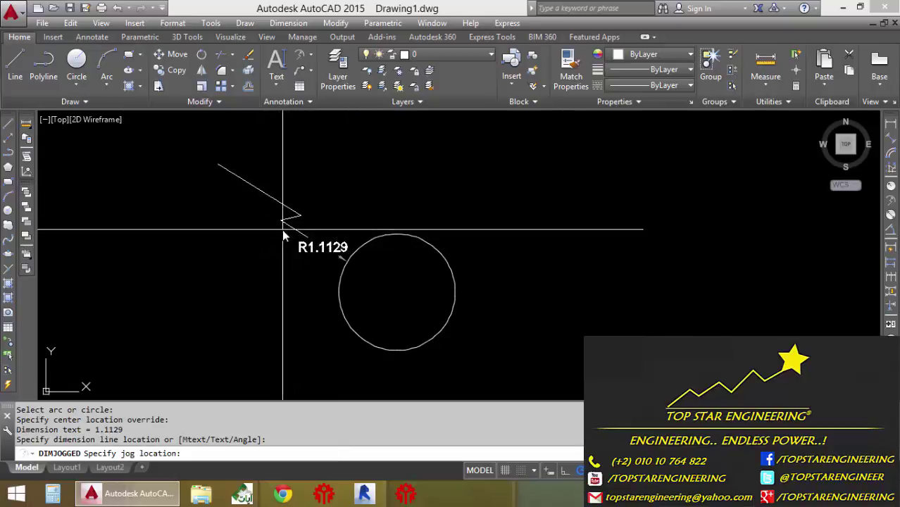
pyautogui.click(282, 229)
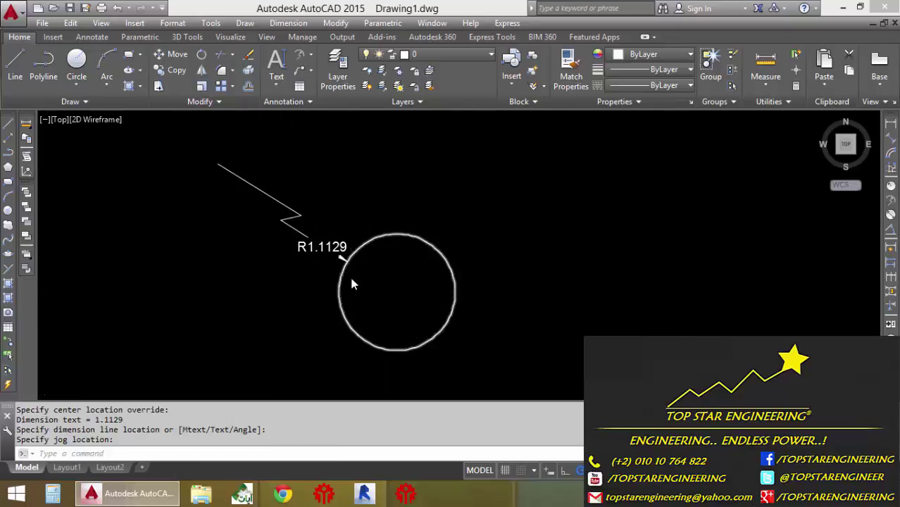
pyautogui.scroll(2, 336, 255)
pyautogui.scroll(-2, 408, 321)
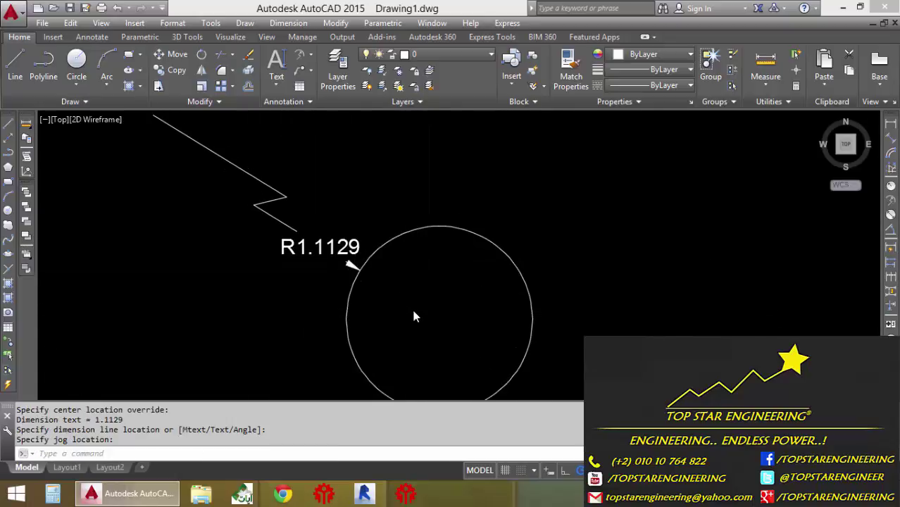
pyautogui.scroll(-1, 392, 296)
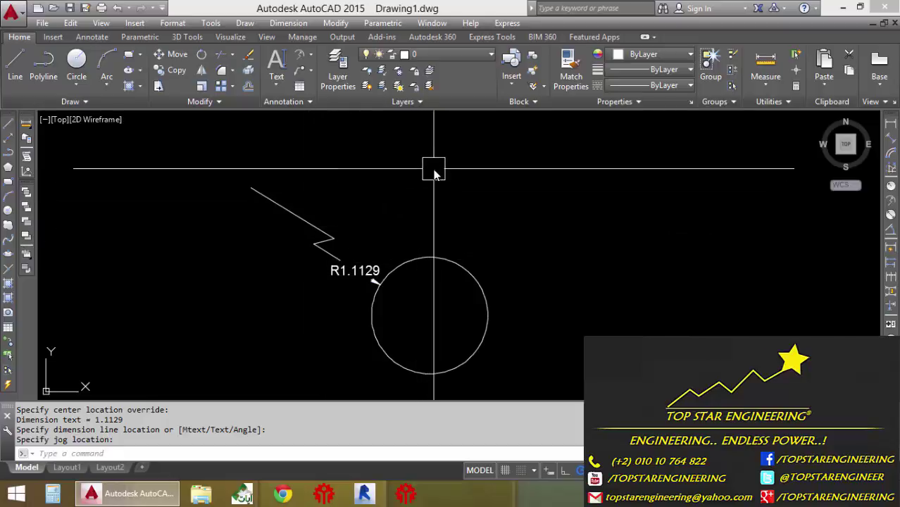
pyautogui.moveTo(416, 182); pyautogui.dragTo(435, 136, button='middle')
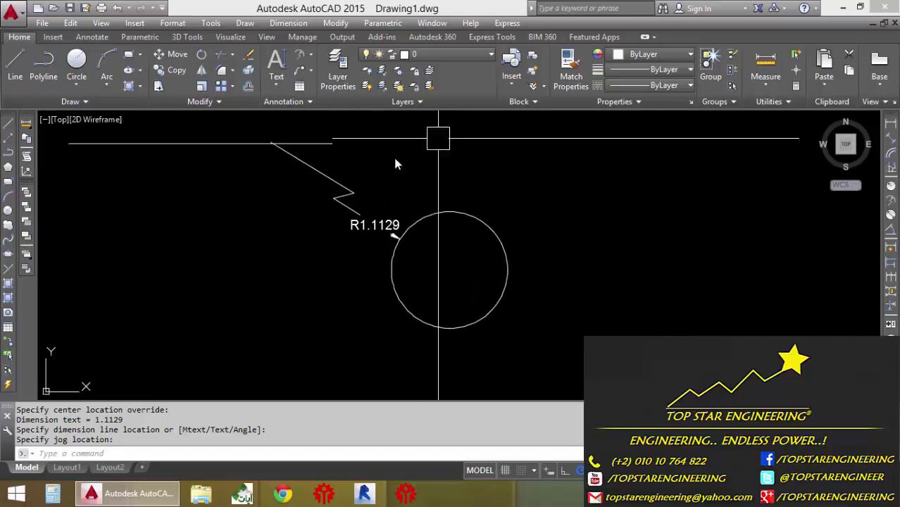
pyautogui.click(311, 55)
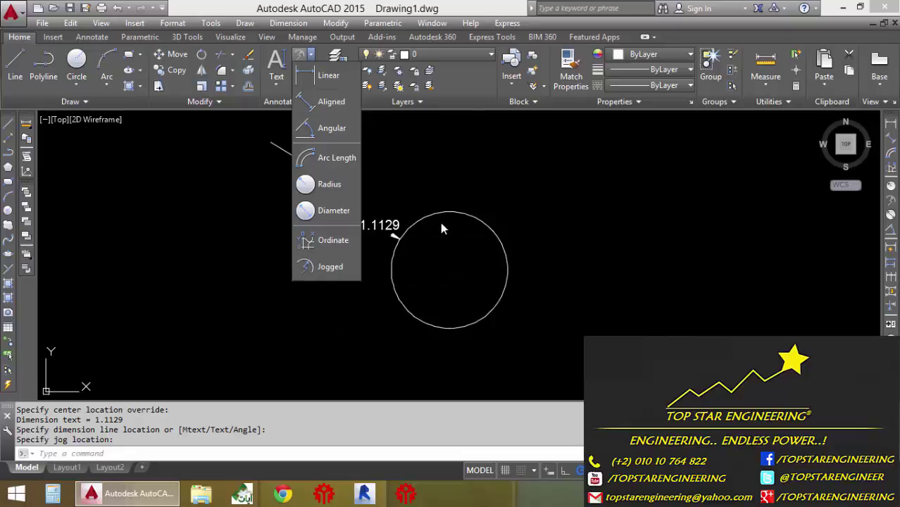
# Erase the circle and its R1.1129 jogged dimension with a crossing window
pyautogui.click(470, 194)
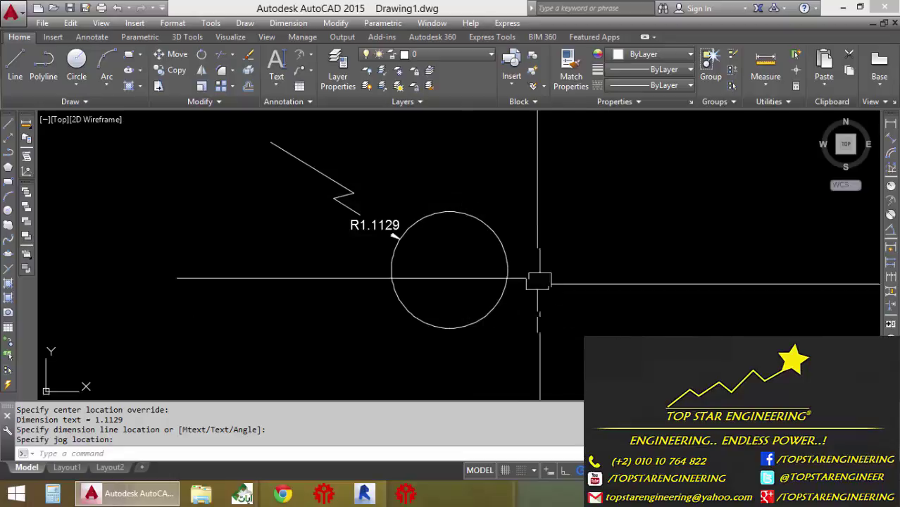
pyautogui.click(489, 138)
pyautogui.click(311, 276)
pyautogui.press('Delete')
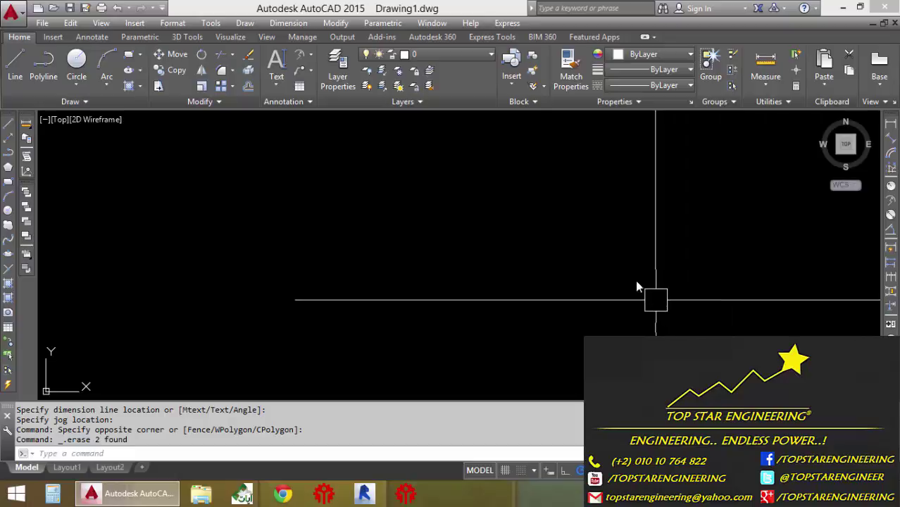
# Browse the Tools > Toolbars menu without choosing anything, then pan the empty drawing
pyautogui.click(211, 24)
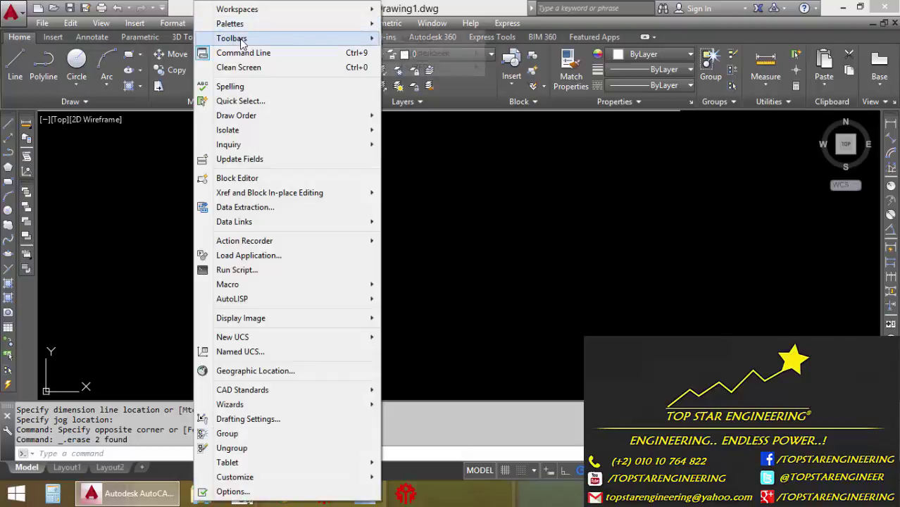
pyautogui.moveTo(232, 38)
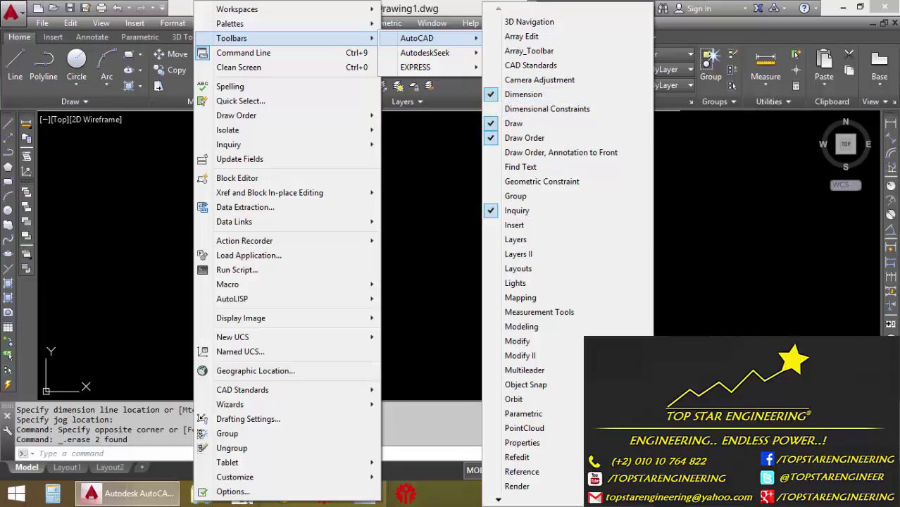
pyautogui.click(836, 209)
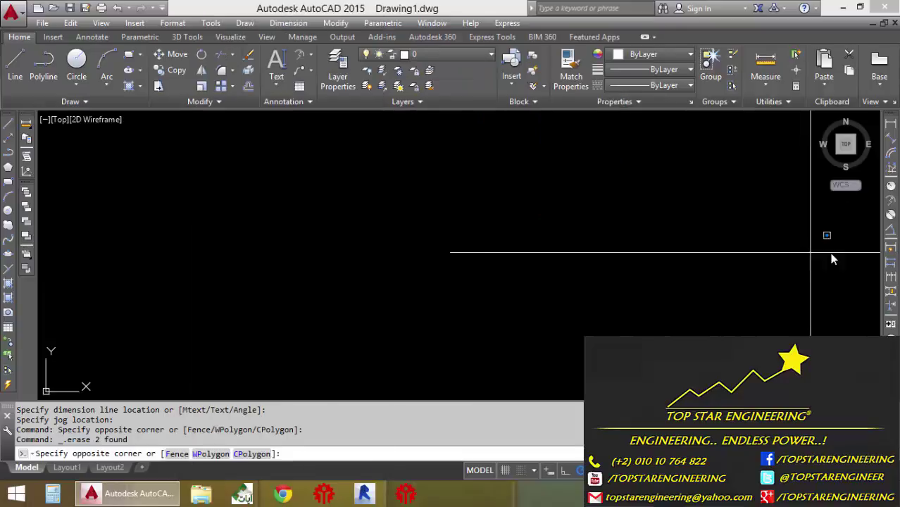
pyautogui.click(803, 278)
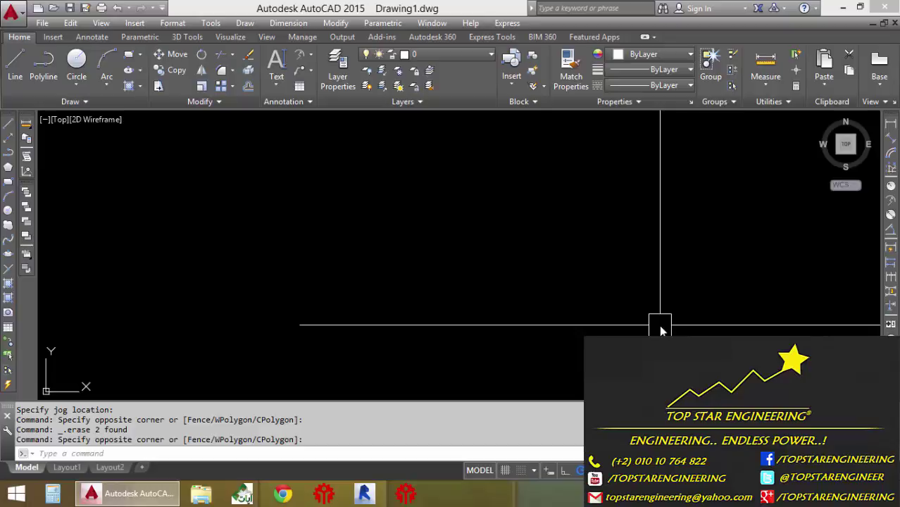
pyautogui.moveTo(660, 331); pyautogui.dragTo(890, 251, button='middle')
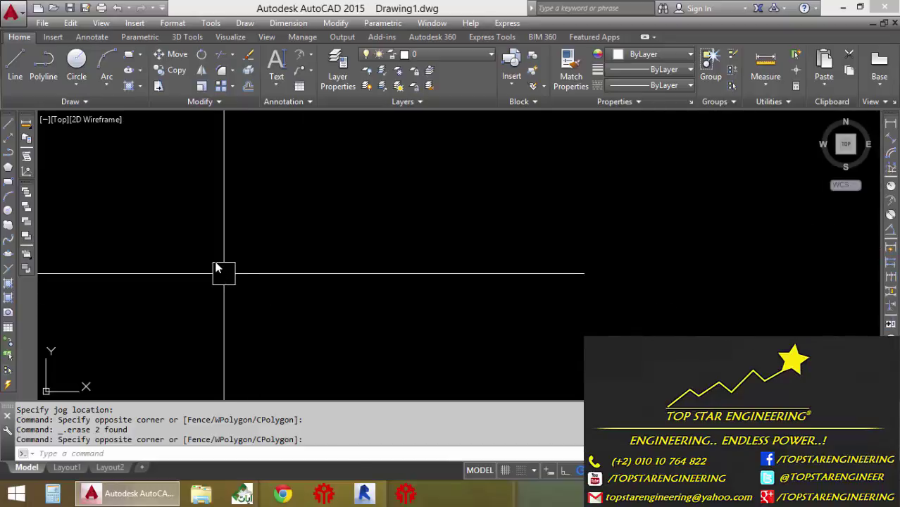
# Draw a vertical line
pyautogui.click(15, 65)
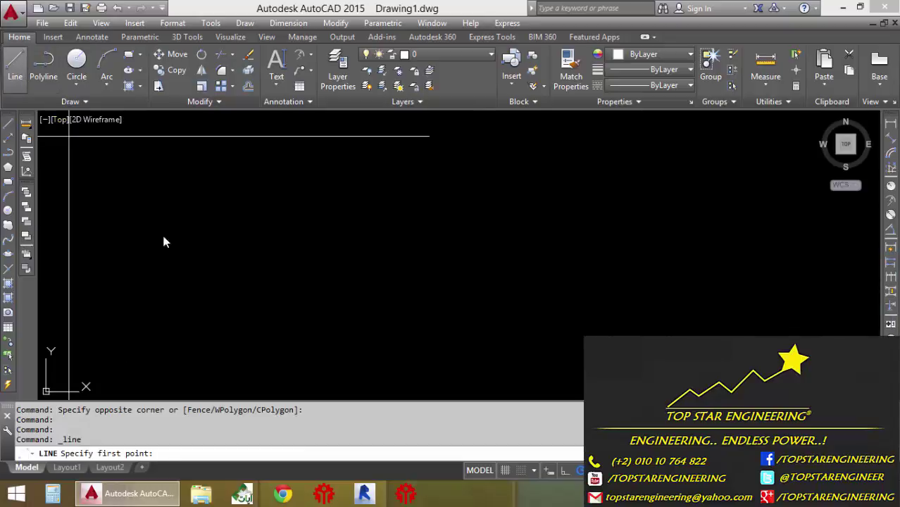
pyautogui.click(267, 183)
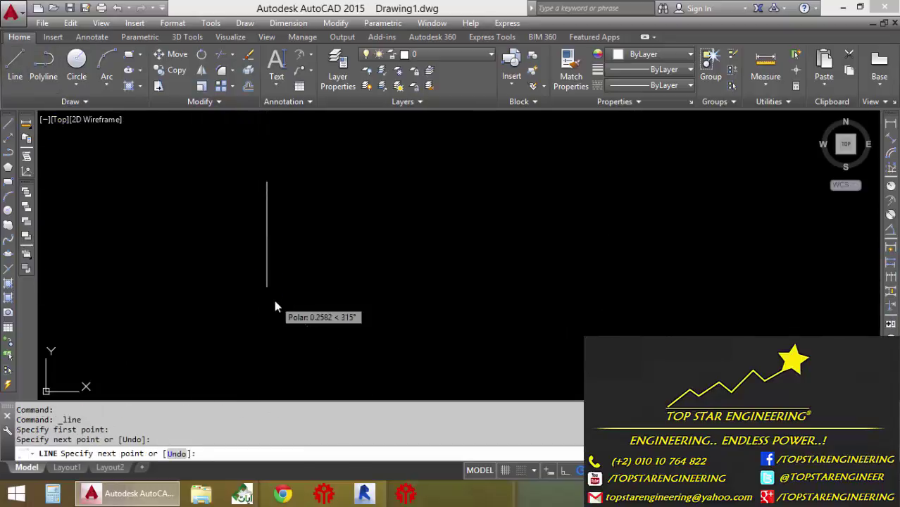
pyautogui.press('Return')
# Copy the vertical line repeatedly with COPY into a row of five parallel lines
pyautogui.write('o')
pyautogui.press('Return')
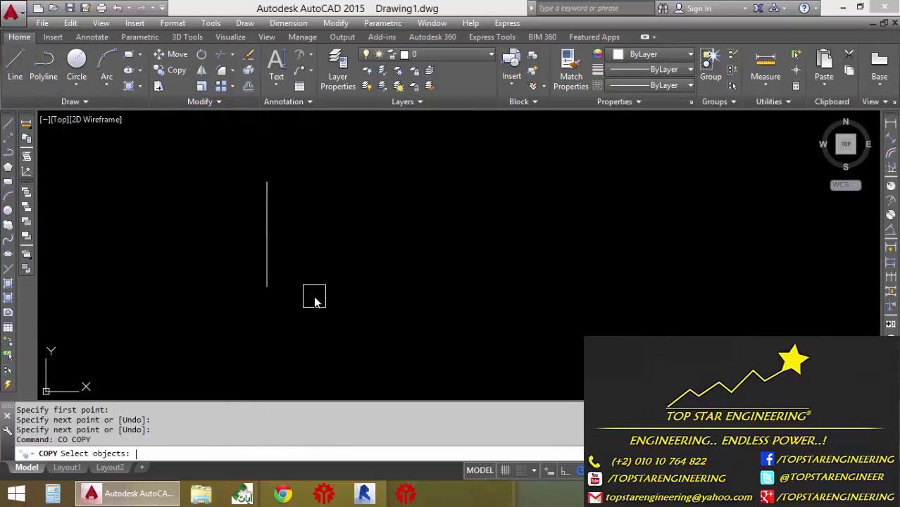
pyautogui.click(265, 244)
pyautogui.rightClick(239, 434)
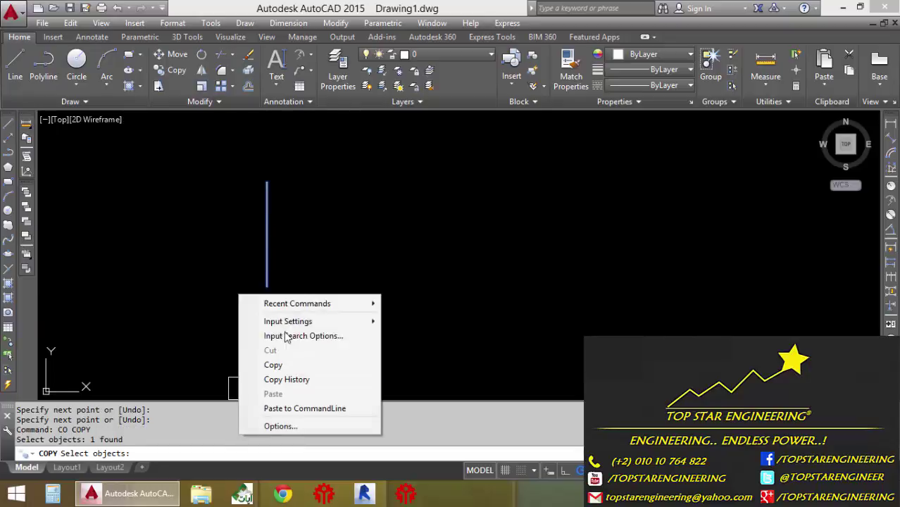
pyautogui.click(315, 196)
pyautogui.press('Return')
pyautogui.click(279, 305)
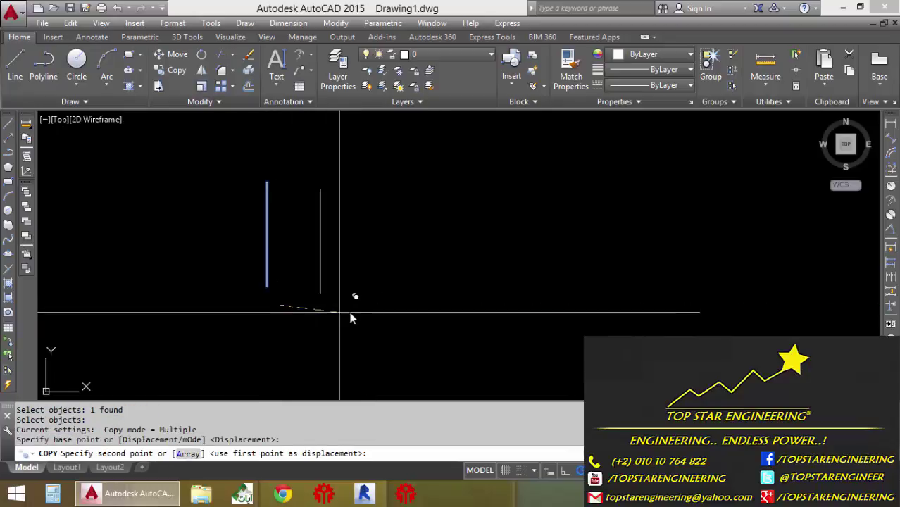
pyautogui.click(368, 308)
pyautogui.click(170, 305)
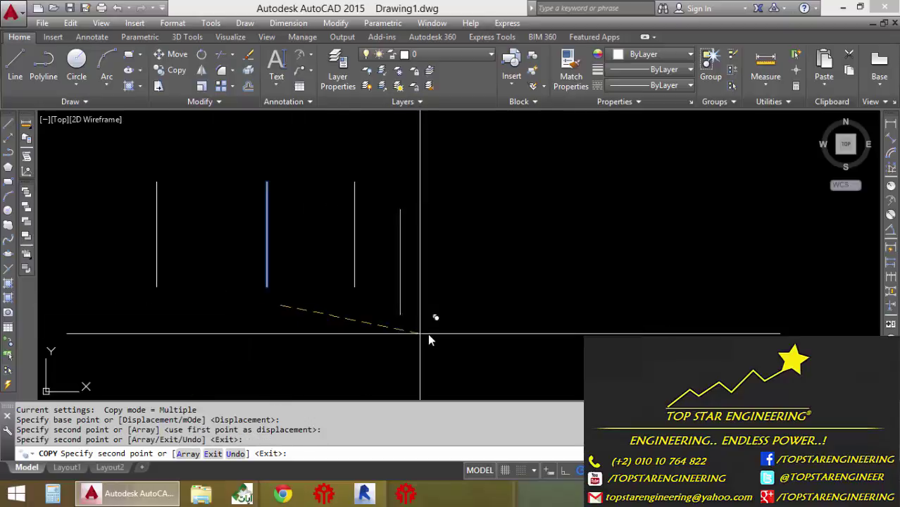
pyautogui.click(447, 305)
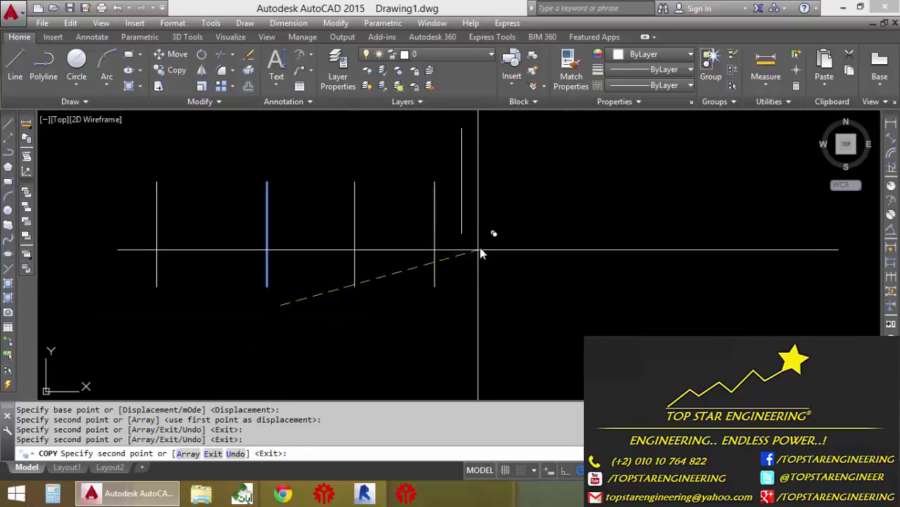
pyautogui.press('Return')
pyautogui.moveTo(622, 307); pyautogui.dragTo(614, 299, button='middle')
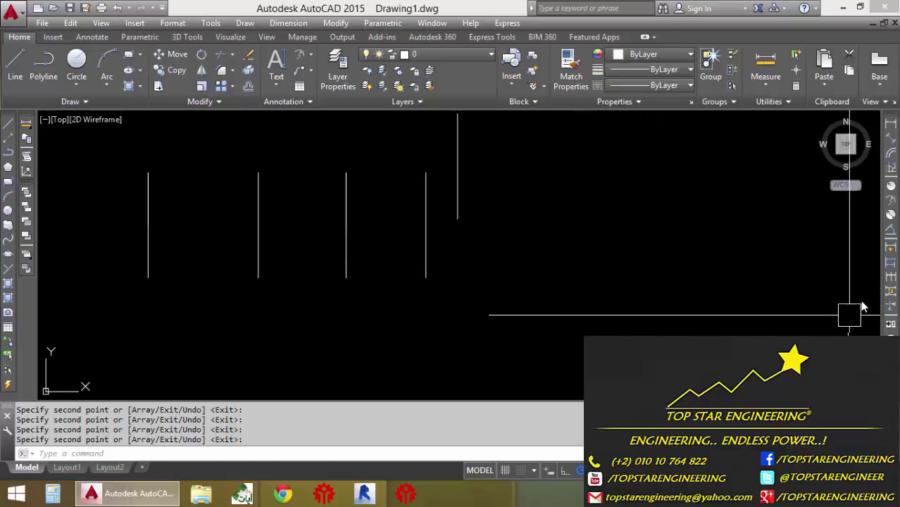
# Quick-dimension all five lines with QDIM, placing a row of dimensions from 2.1046 to 0.6649 below them
pyautogui.click(891, 248)
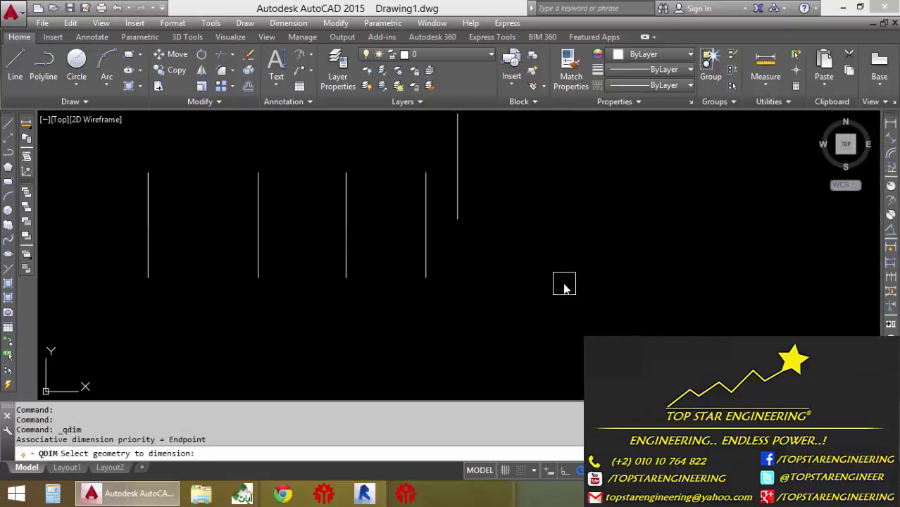
pyautogui.click(552, 202)
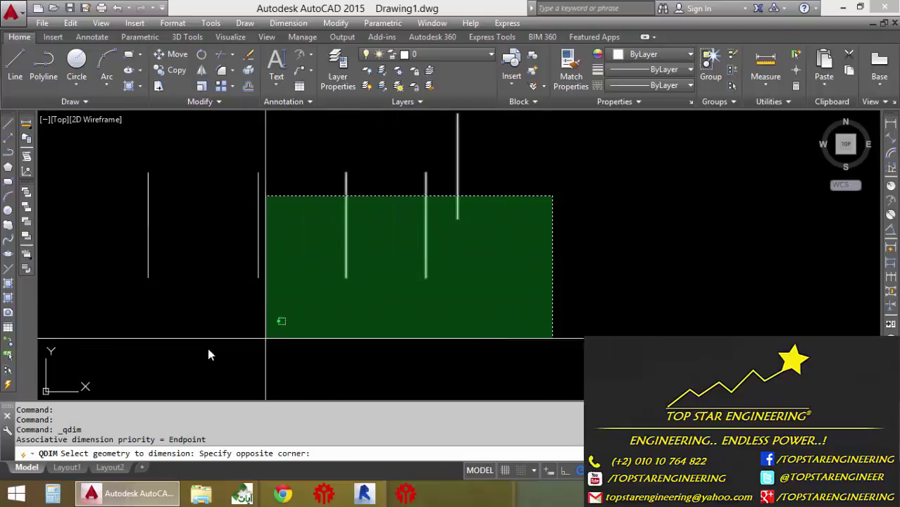
pyautogui.click(135, 324)
pyautogui.press('Return')
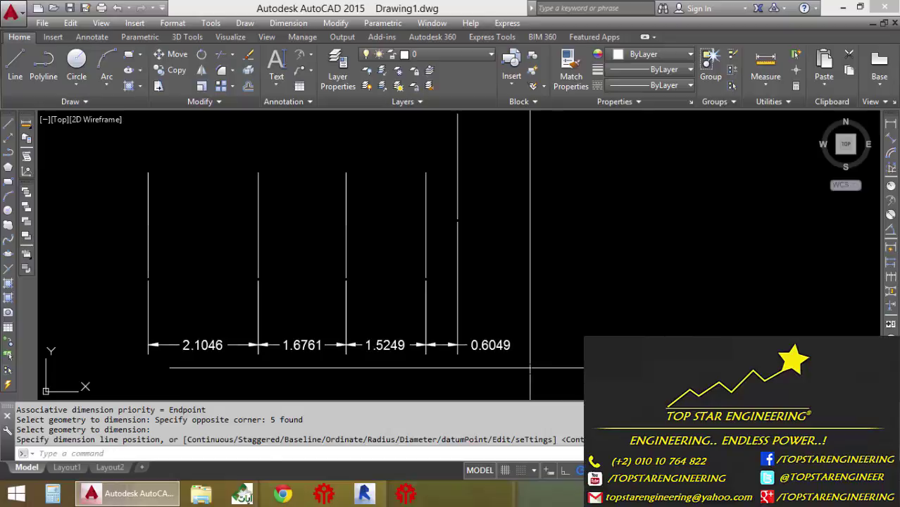
pyautogui.click(542, 386)
# Erase the four quick dimensions with a crossing selection
pyautogui.click(535, 359)
pyautogui.click(234, 330)
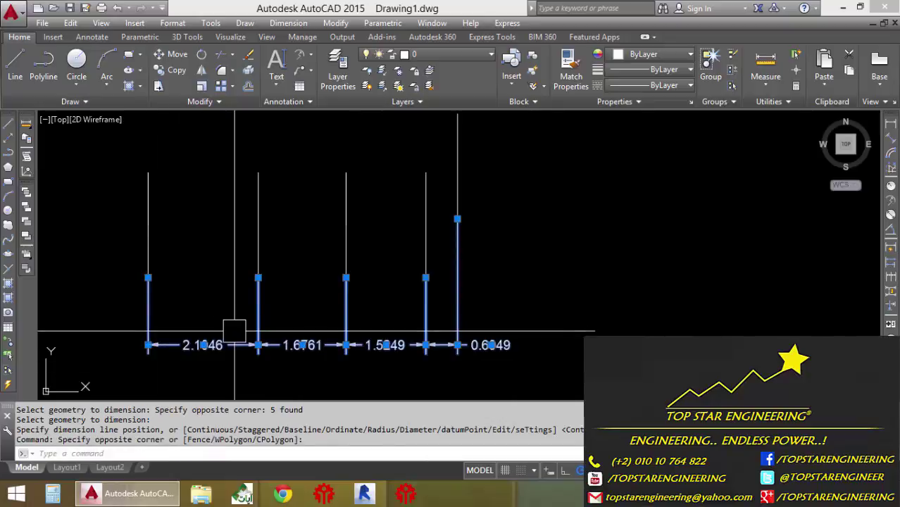
pyautogui.press('Delete')
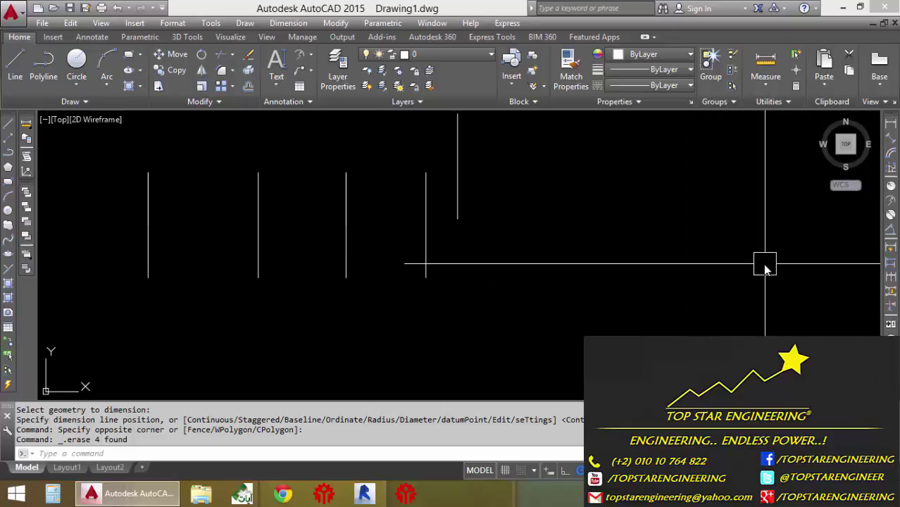
# Start a linear dimension between the bottom endpoints of the first two lines
pyautogui.click(310, 54)
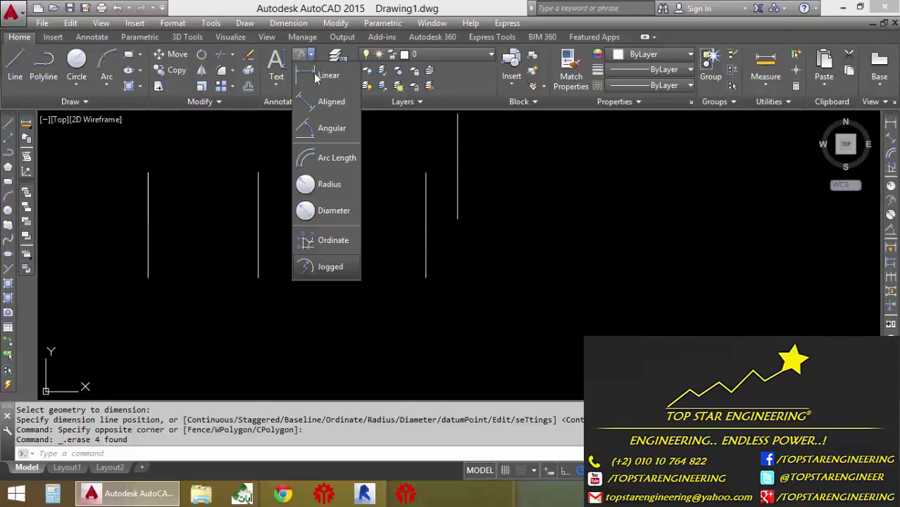
pyautogui.click(148, 277)
pyautogui.click(257, 276)
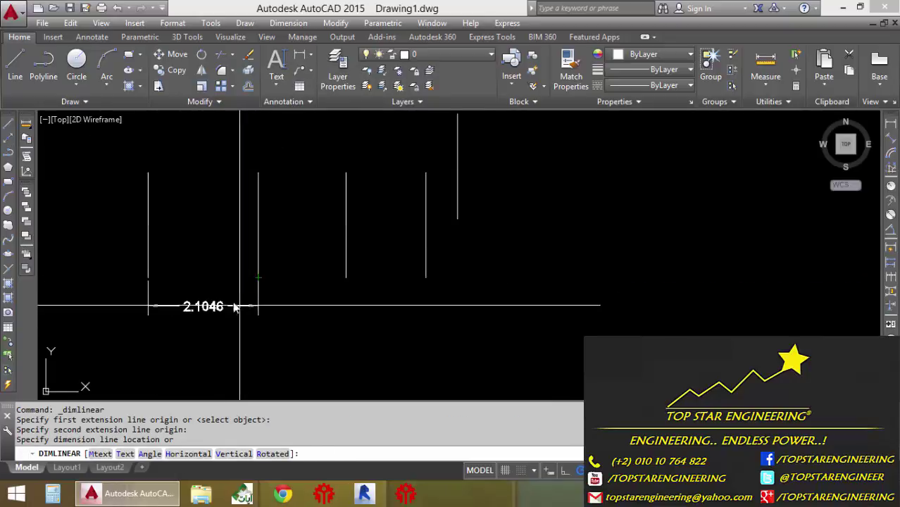
# Place linear dimensions 2.1046, 1.6761 and 1.5249 between the bottoms of the first four lines
pyautogui.click(232, 306)
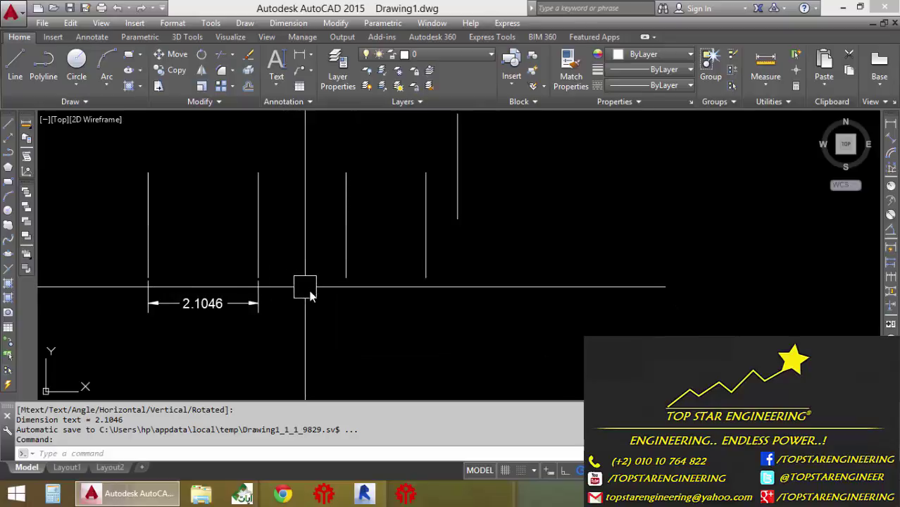
pyautogui.click(303, 56)
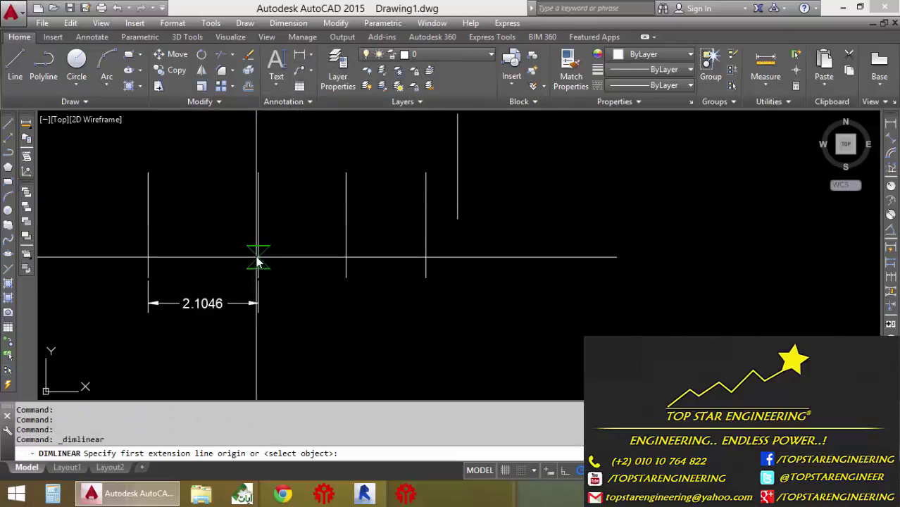
pyautogui.click(258, 277)
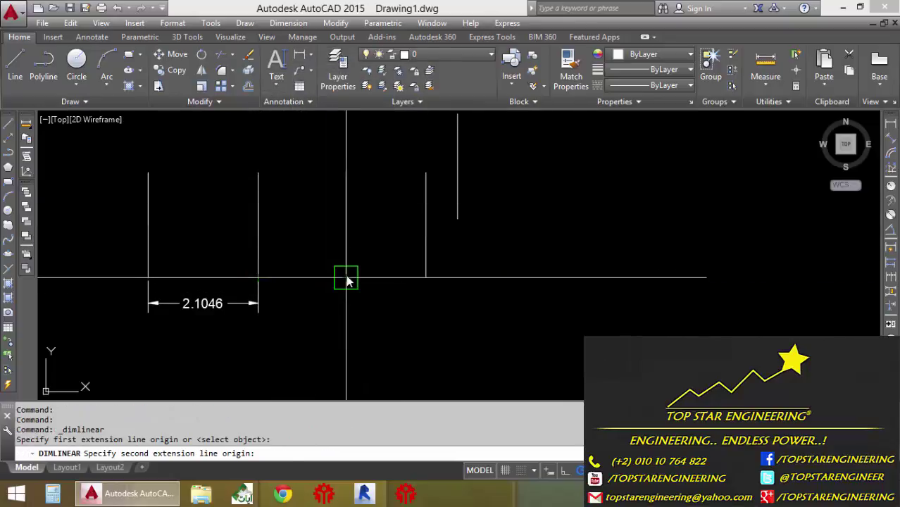
pyautogui.click(346, 277)
pyautogui.click(274, 324)
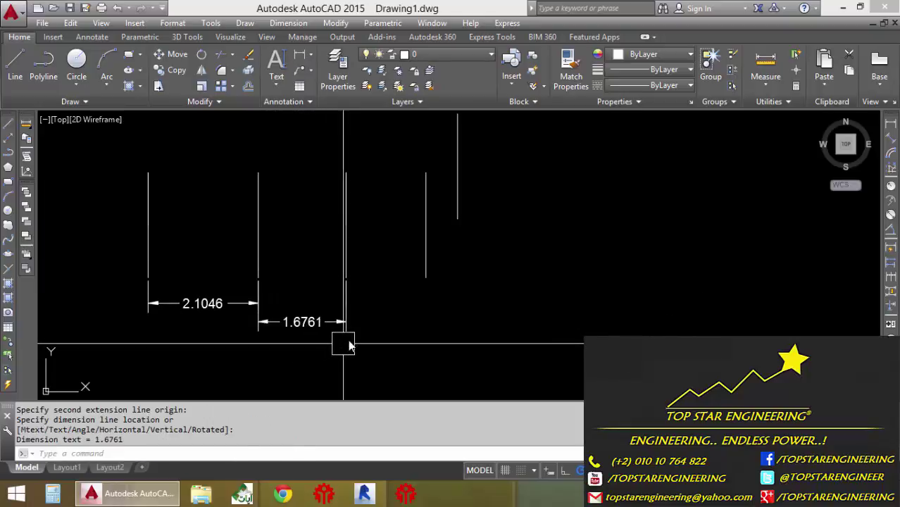
pyautogui.press('Return')
pyautogui.click(345, 276)
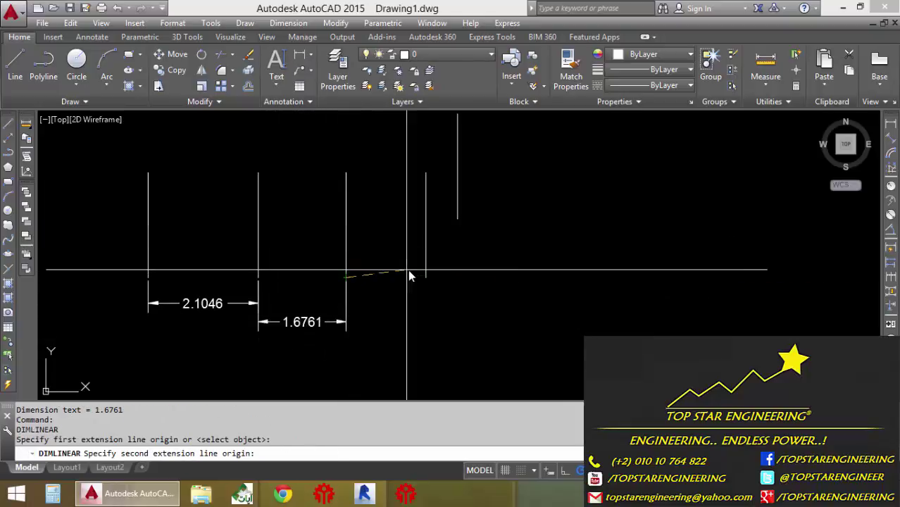
pyautogui.click(425, 276)
pyautogui.click(422, 310)
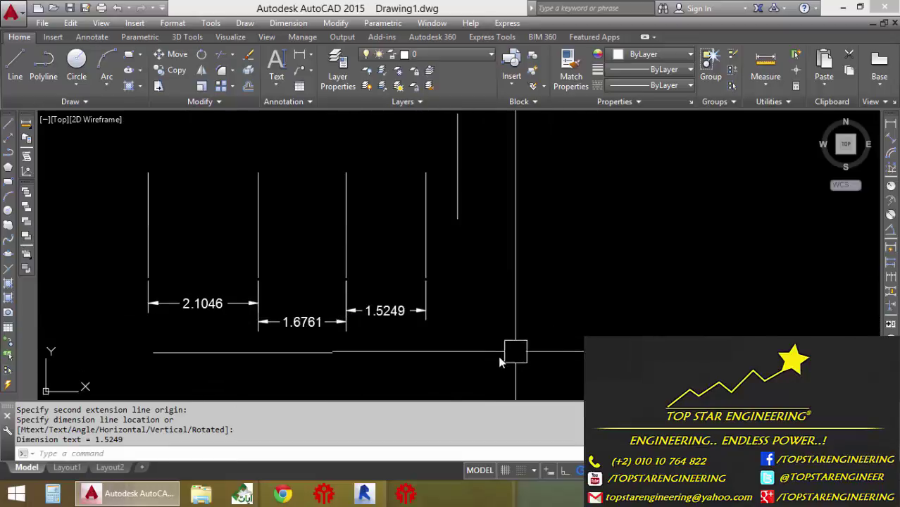
# Grip-stretch the 1.6761 dimension so it sits level with 2.1046 and 1.5249
pyautogui.click(292, 322)
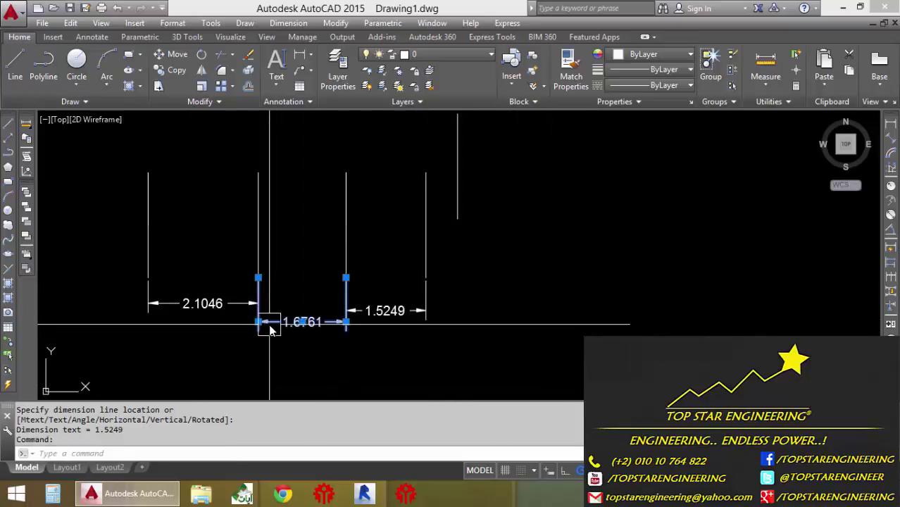
pyautogui.click(259, 323)
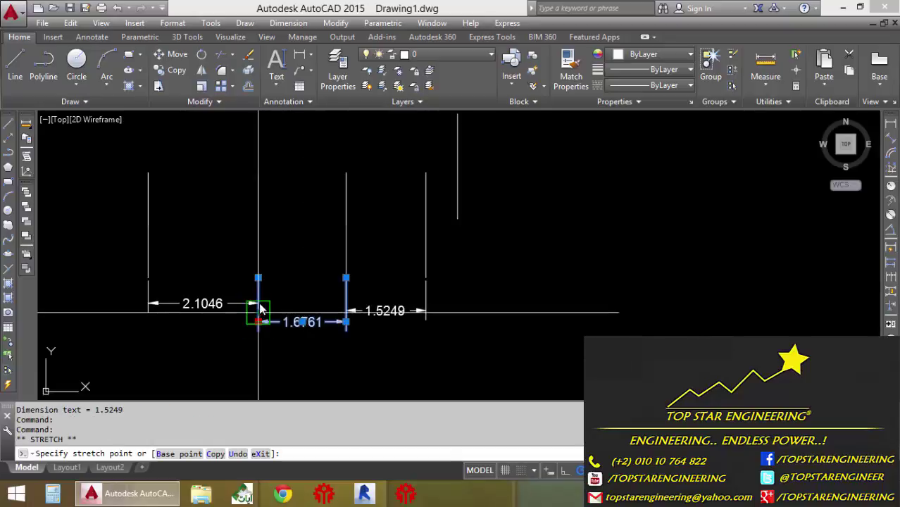
pyautogui.click(350, 320)
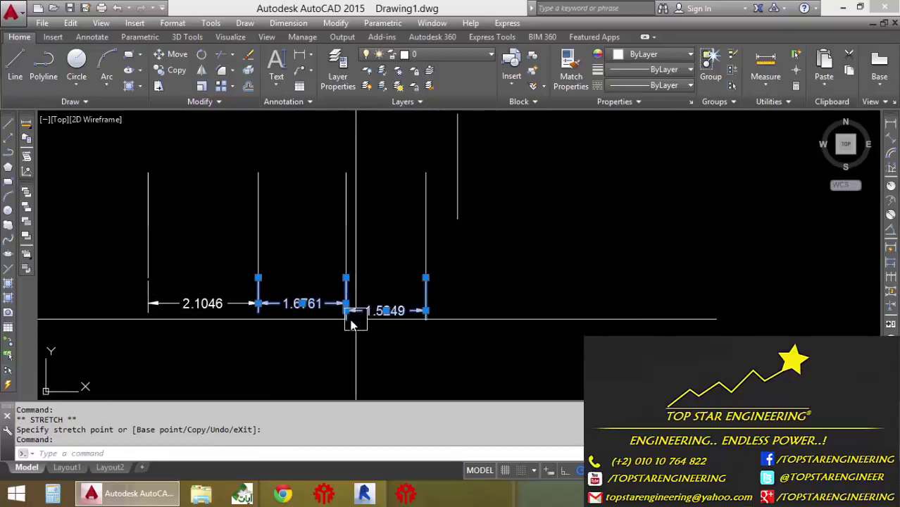
pyautogui.scroll(2, 347, 317)
pyautogui.scroll(2, 347, 318)
pyautogui.click(342, 310)
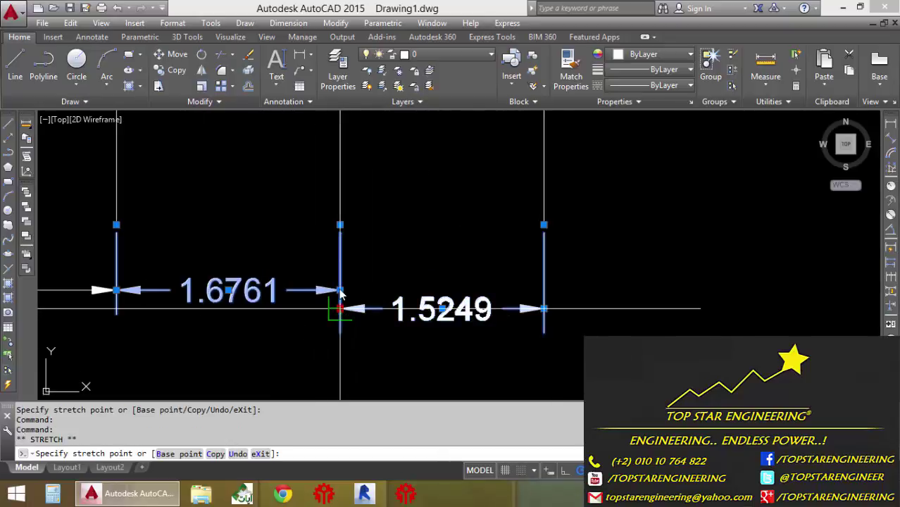
pyautogui.scroll(-2, 408, 336)
pyautogui.scroll(-2, 408, 336)
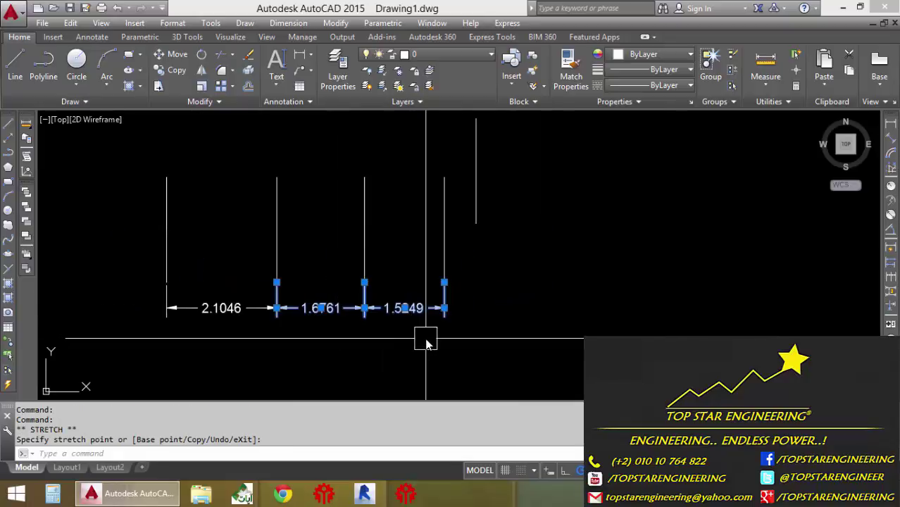
pyautogui.press('Escape')
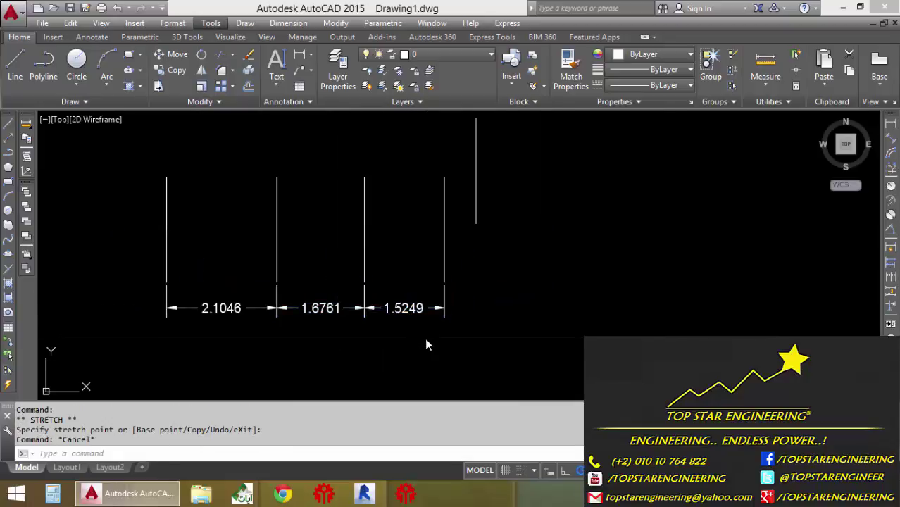
# Delete the 1.6761, 1.5249 and 2.1046 linear dimensions
pyautogui.click(398, 351)
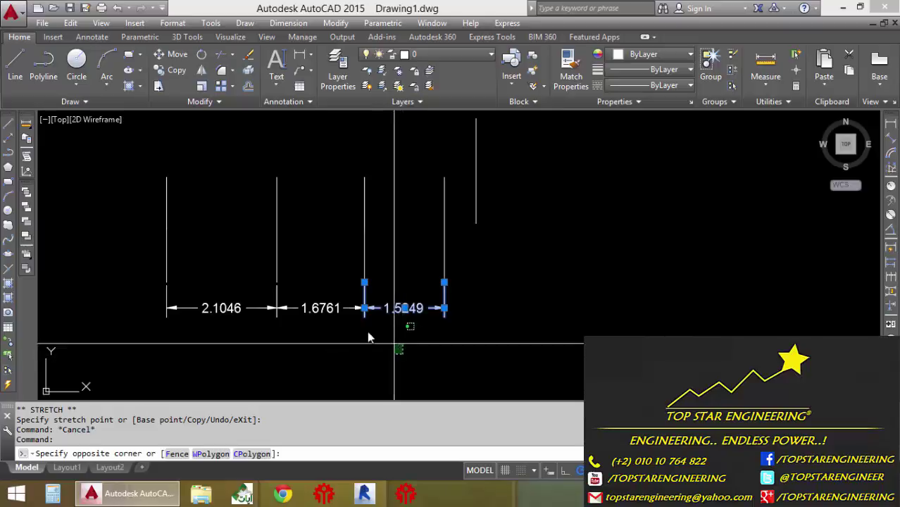
pyautogui.click(314, 308)
pyautogui.press('Delete')
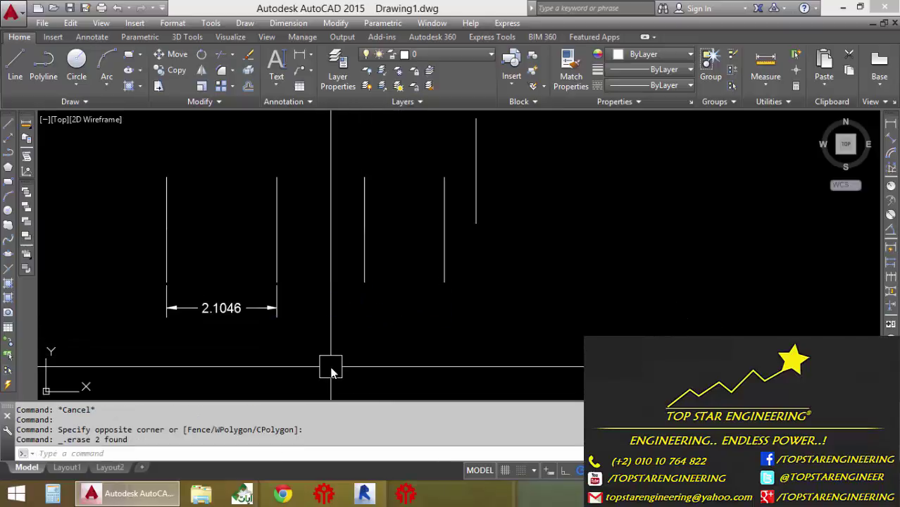
pyautogui.click(279, 310)
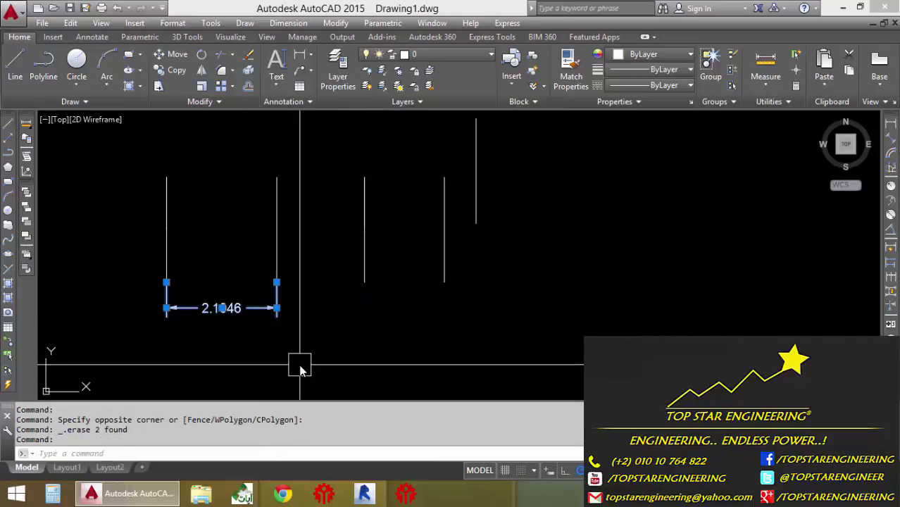
pyautogui.press('Delete')
# Redraw the 2.1046 linear dimension between the first two lines, placed below them
pyautogui.click(299, 56)
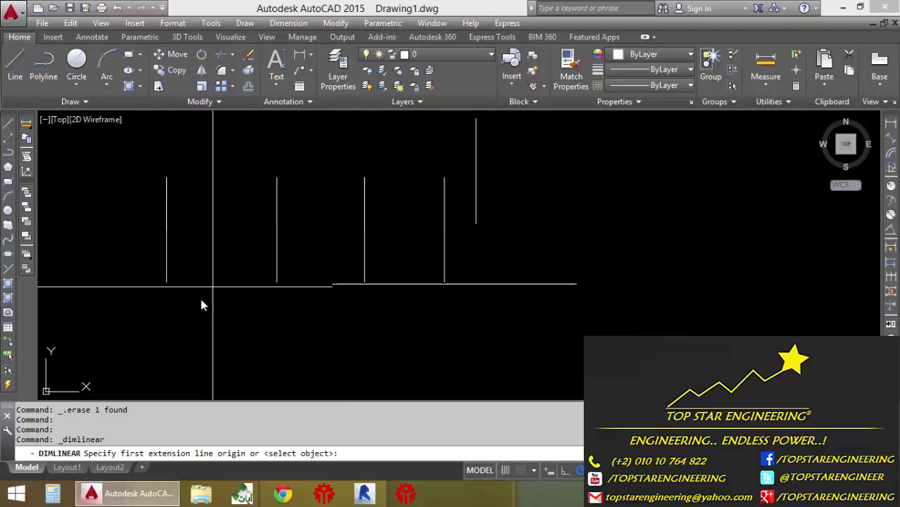
pyautogui.click(167, 290)
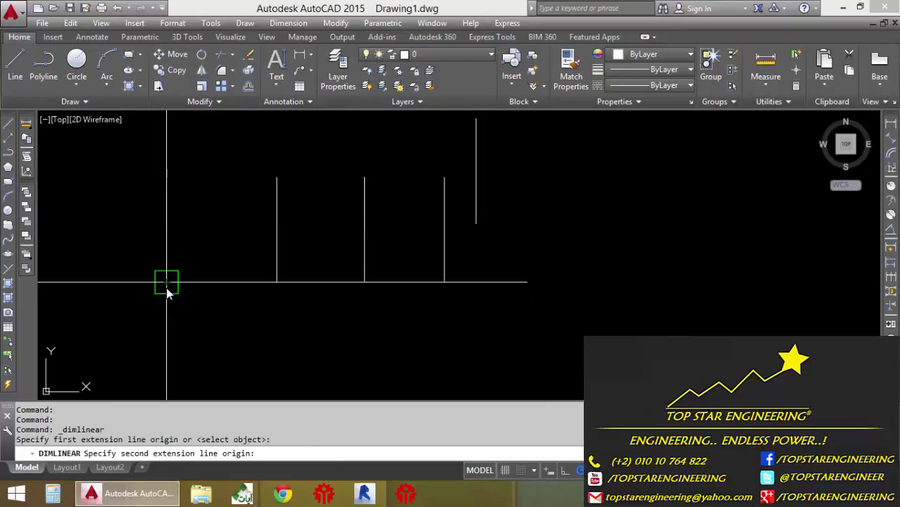
pyautogui.click(277, 282)
pyautogui.click(253, 317)
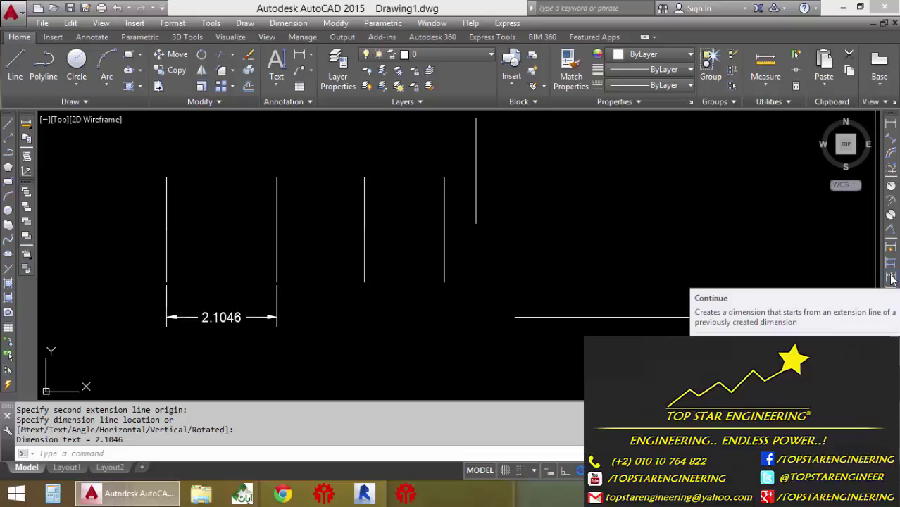
# Continue the chain with 1.6761, 1.5249 and 0.6049 dimensions to the fifth line
pyautogui.click(891, 278)
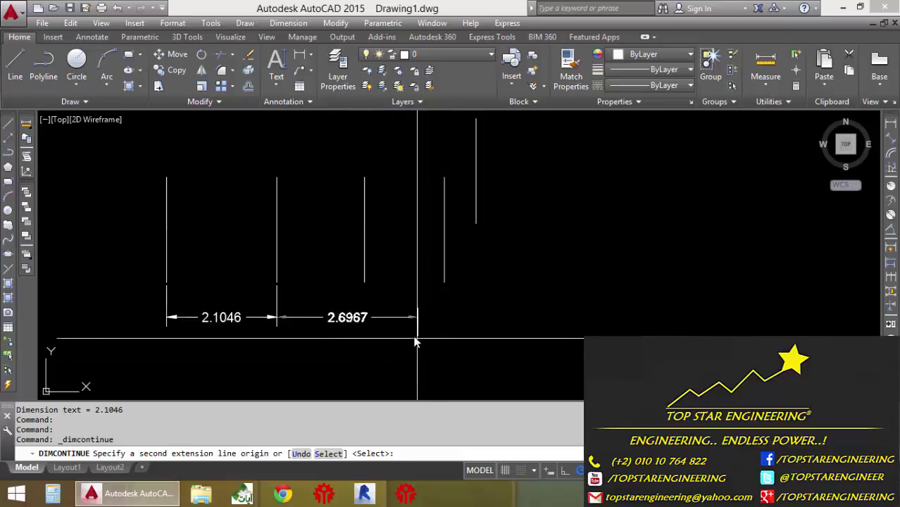
pyautogui.click(364, 281)
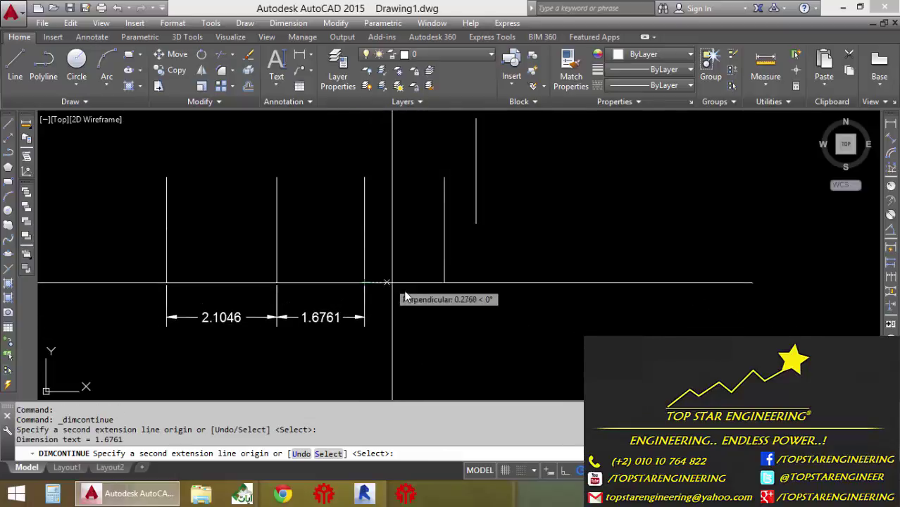
pyautogui.click(444, 282)
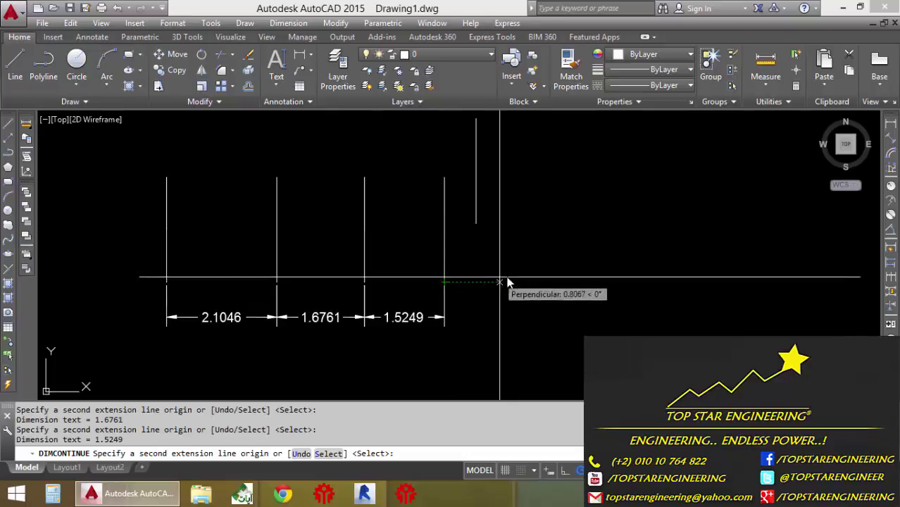
pyautogui.click(477, 223)
pyautogui.press('Return')
pyautogui.press('Return')
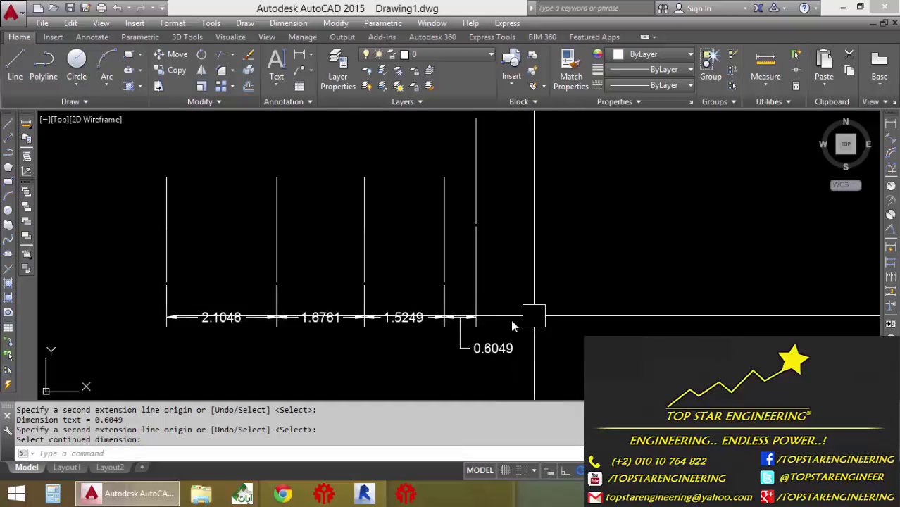
# Zoom in and pan to inspect the 0.6049 continued dimension, then zoom back out
pyautogui.scroll(2, 188, 329)
pyautogui.scroll(2, 312, 321)
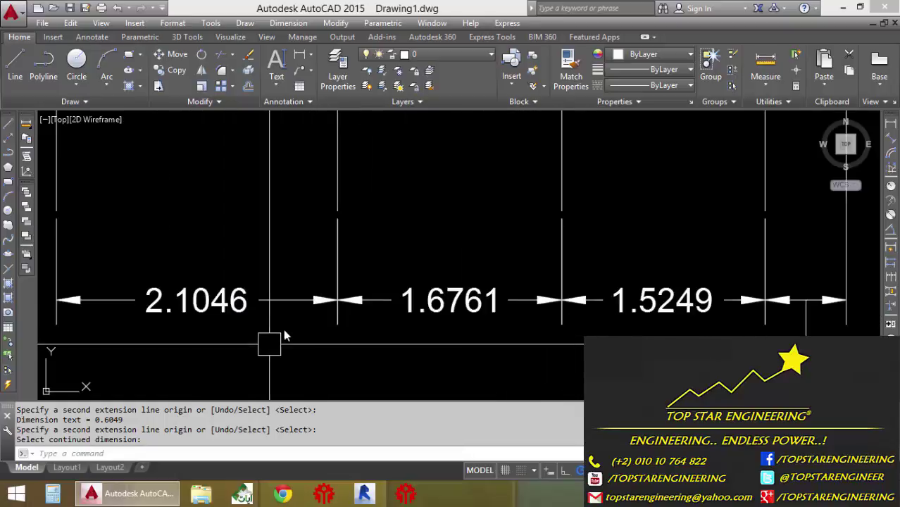
pyautogui.moveTo(497, 364); pyautogui.dragTo(472, 300, button='middle')
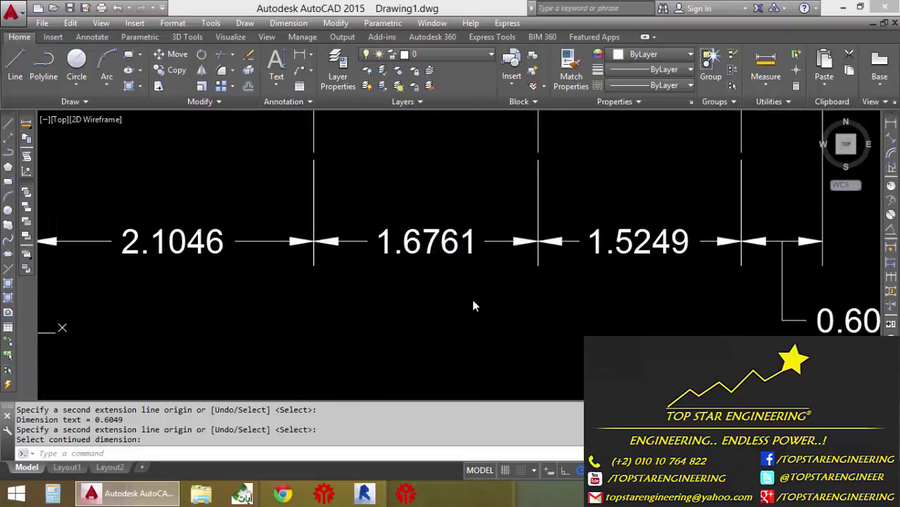
pyautogui.moveTo(567, 257); pyautogui.dragTo(511, 263, button='middle')
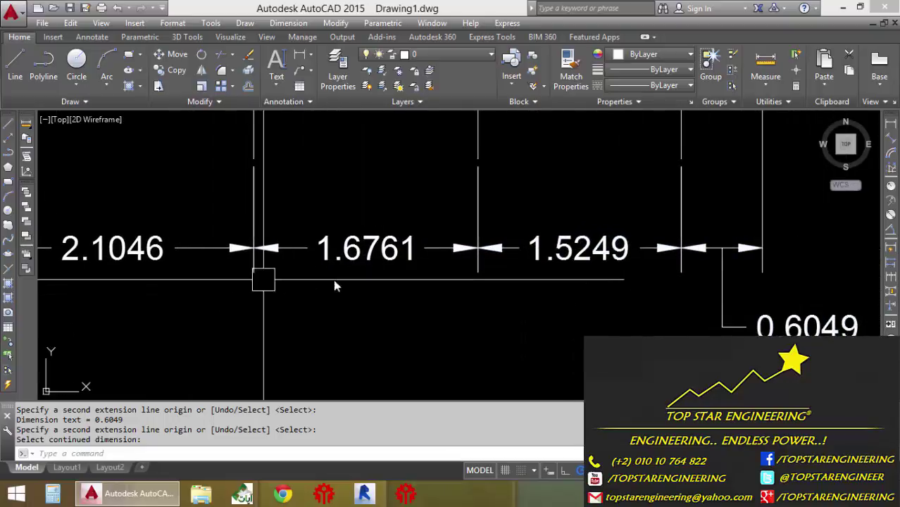
pyautogui.scroll(-2, 345, 287)
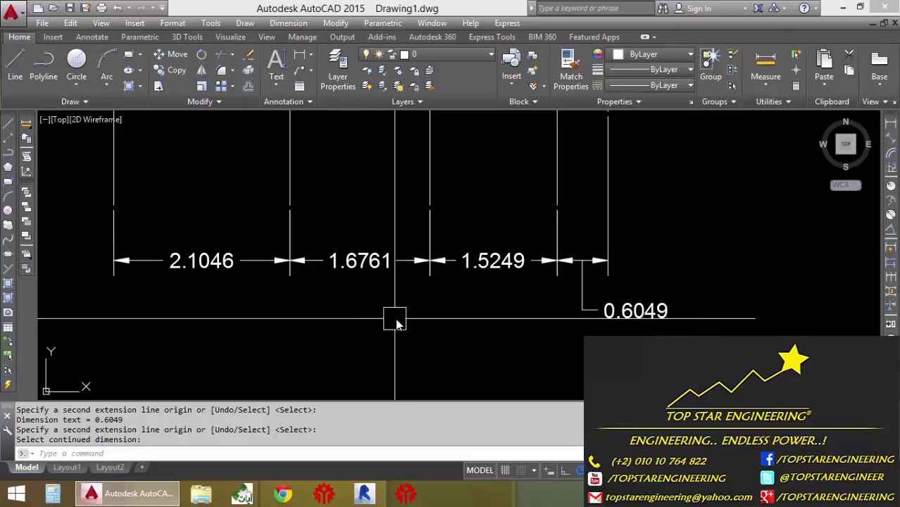
# Crossing-select the continued dimensions and lines and erase them
pyautogui.click(667, 343)
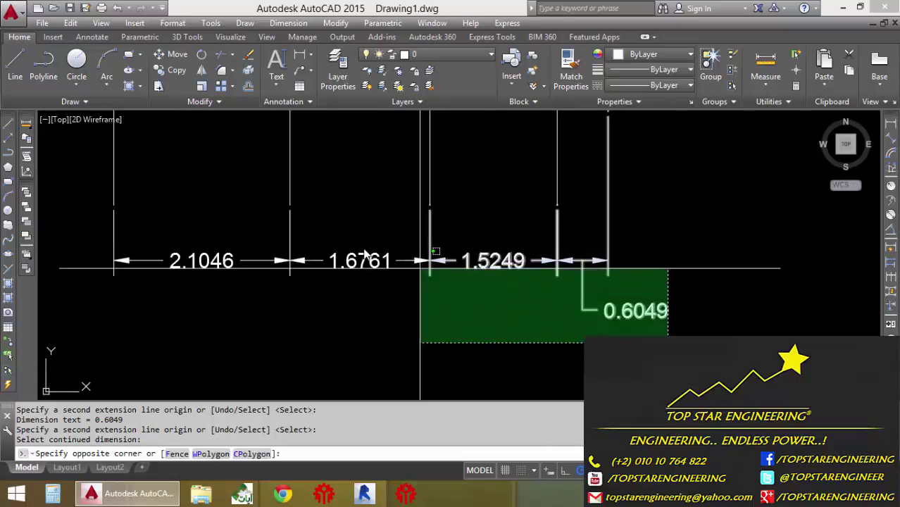
pyautogui.click(123, 116)
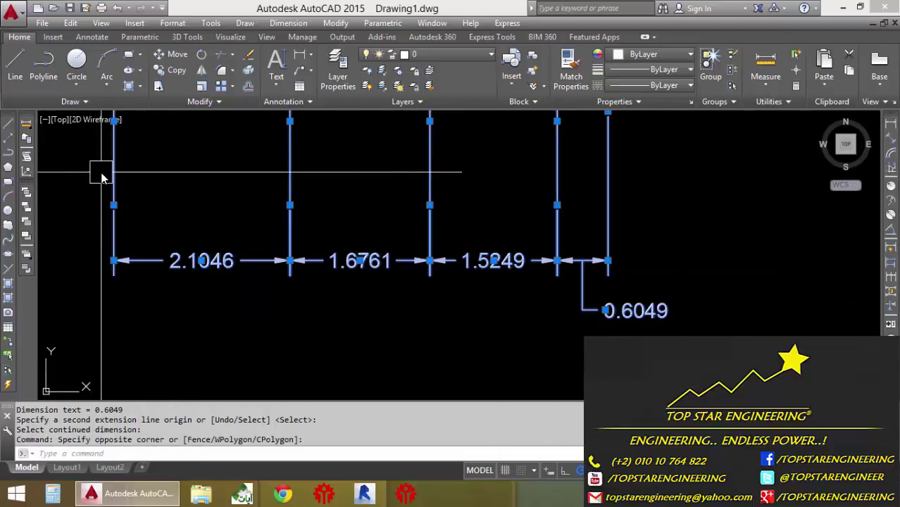
pyautogui.press('Delete')
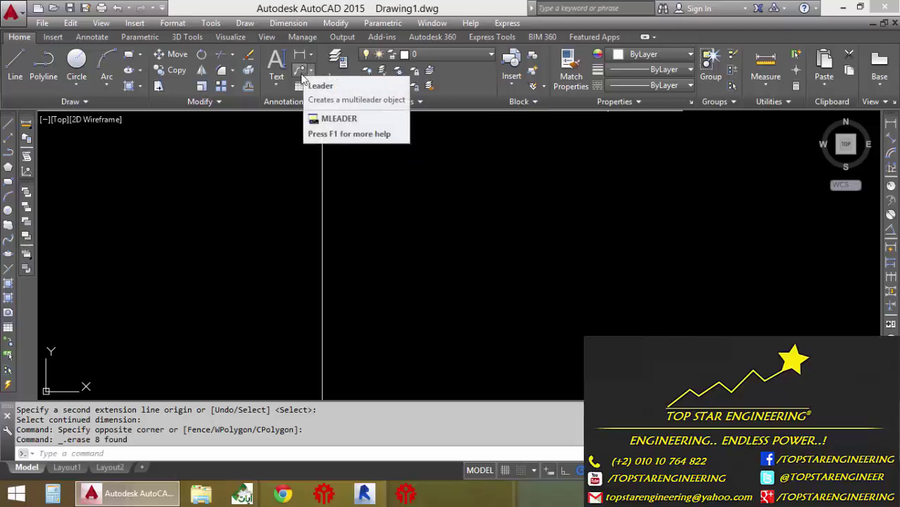
# Draw a multileader with an up-left arrowhead and landing, labelled 'Top Star Engineering'
pyautogui.click(301, 77)
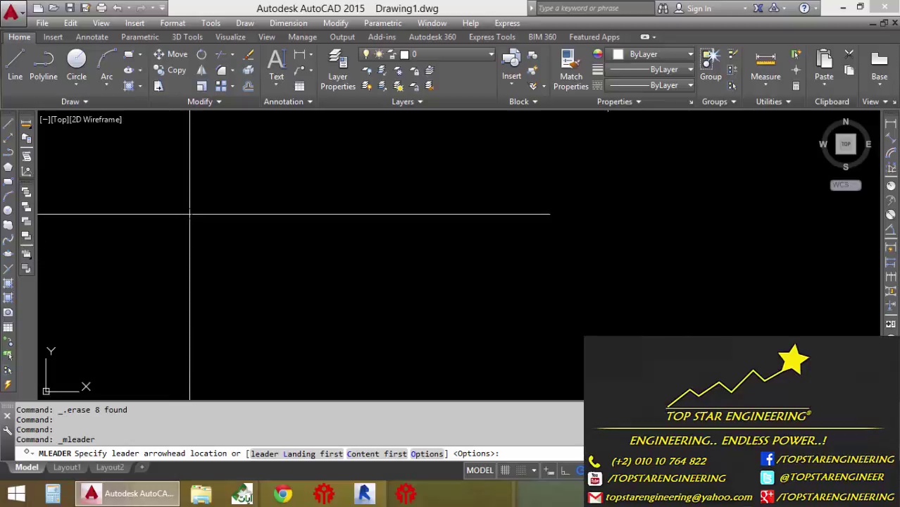
pyautogui.click(182, 176)
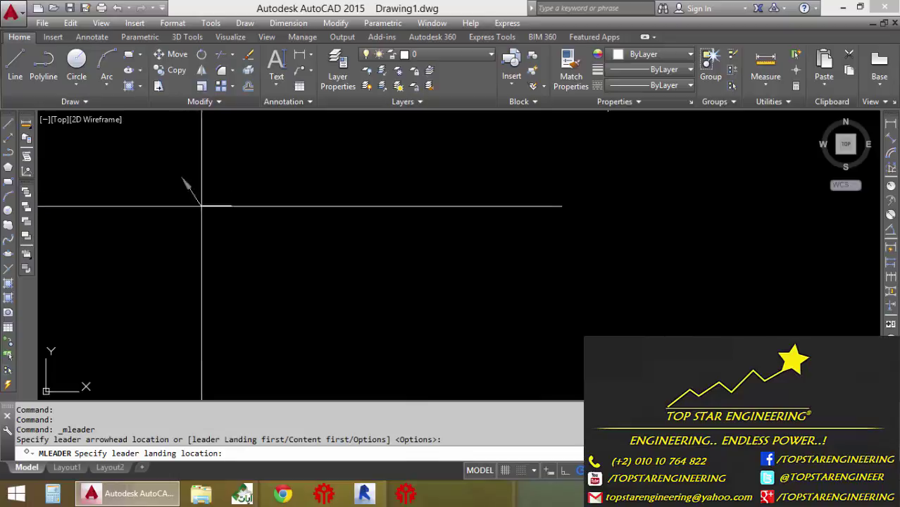
pyautogui.click(275, 269)
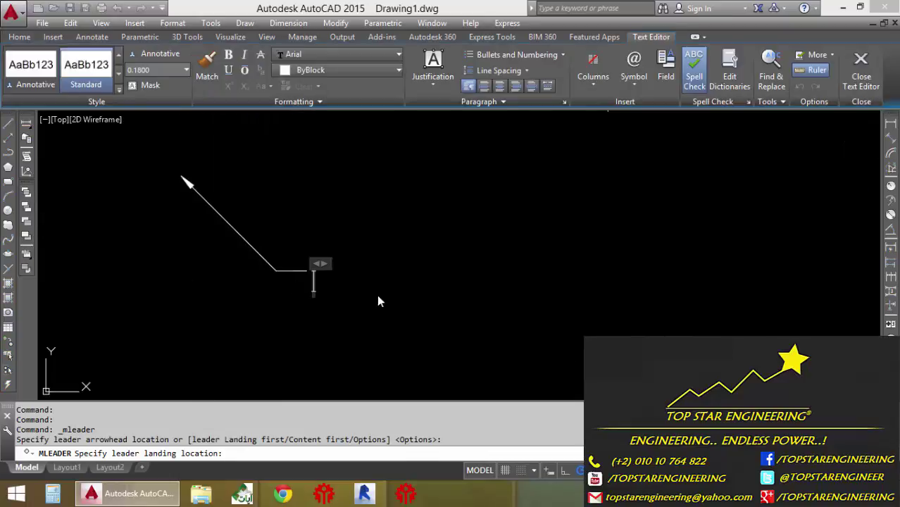
pyautogui.write('Top Star')
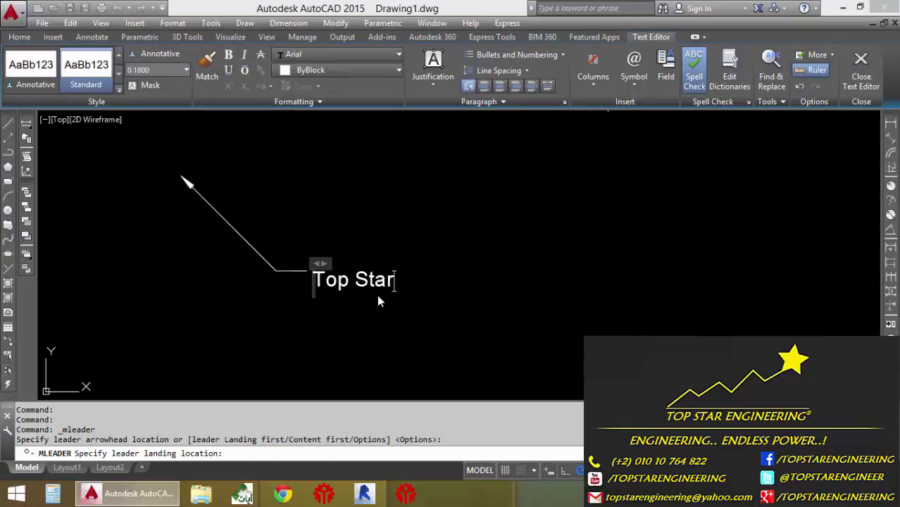
pyautogui.write(' Eng')
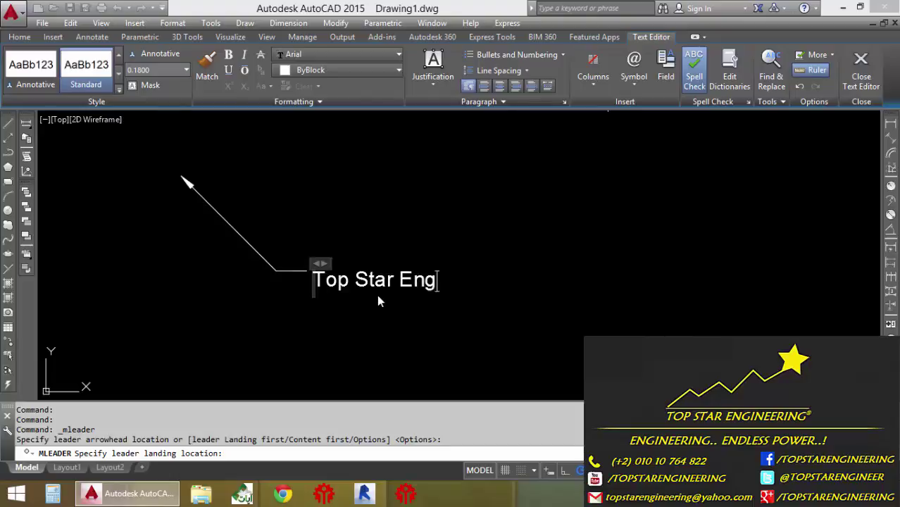
pyautogui.write('ineerin')
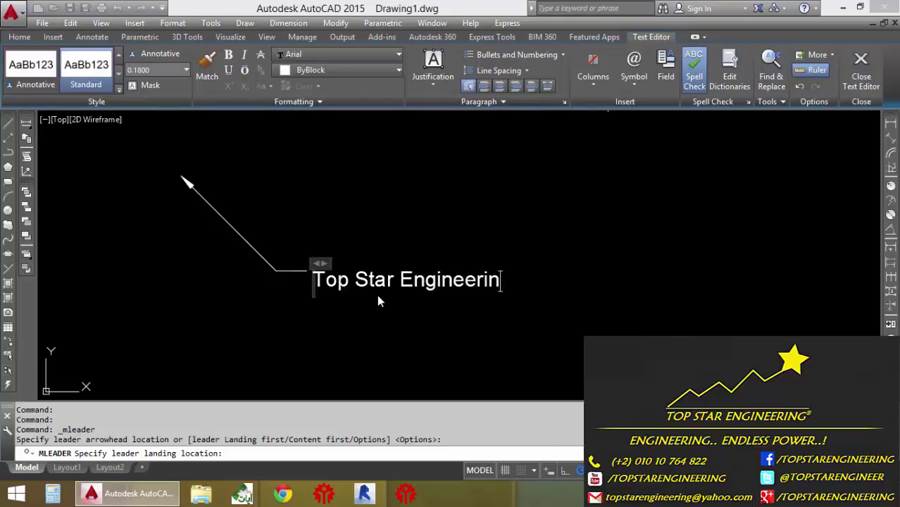
pyautogui.write('g')
pyautogui.click(365, 335)
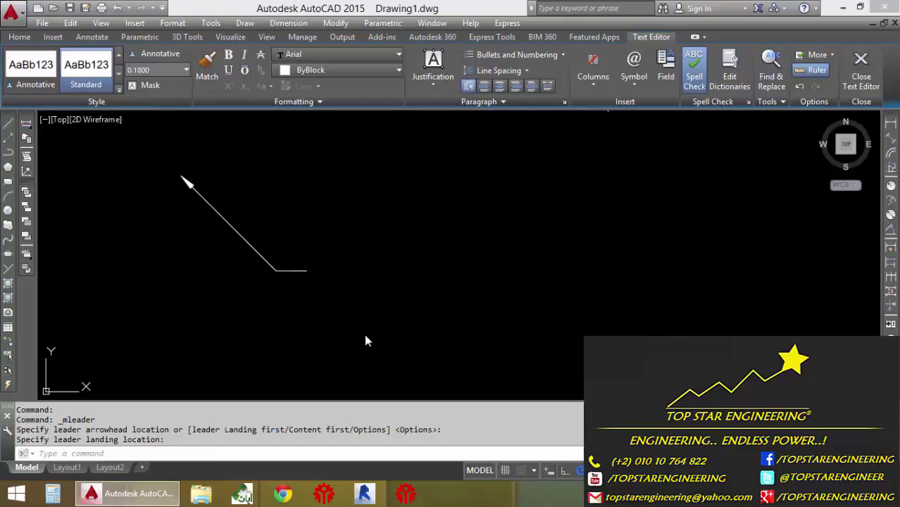
# Check the multileader, expand the Annotation panel's style settings, and show the Format menu
pyautogui.click(278, 270)
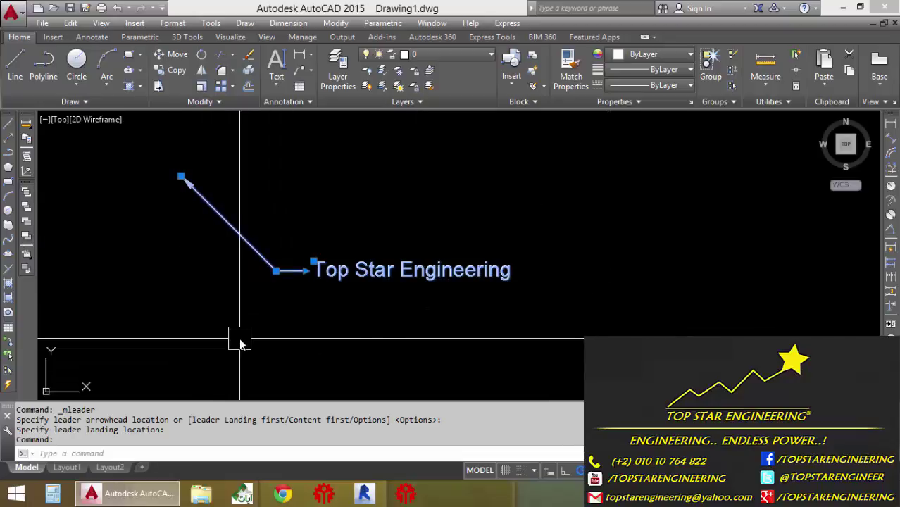
pyautogui.press('Escape')
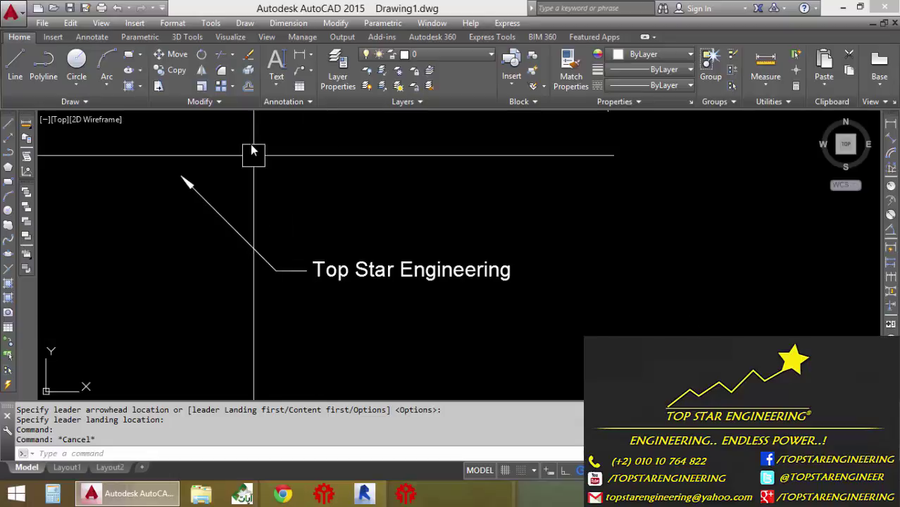
pyautogui.click(286, 101)
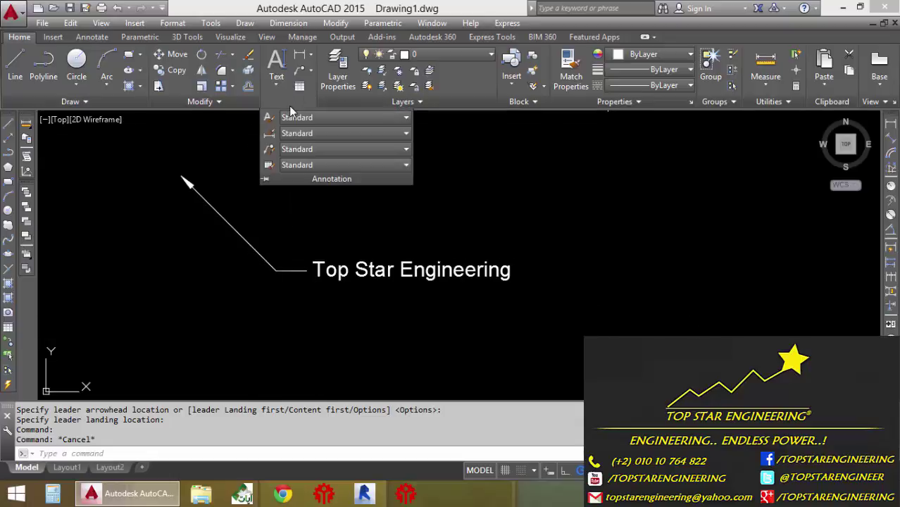
pyautogui.click(240, 155)
pyautogui.click(176, 25)
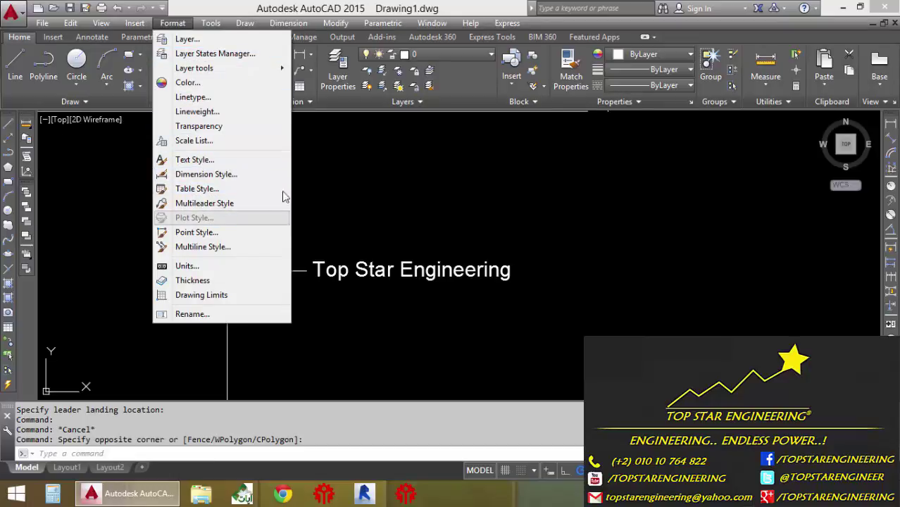
# Show the Top Star Engineering multileader's properties with Ctrl+1: Standard style, 0.1800 arrow size
pyautogui.click(284, 5)
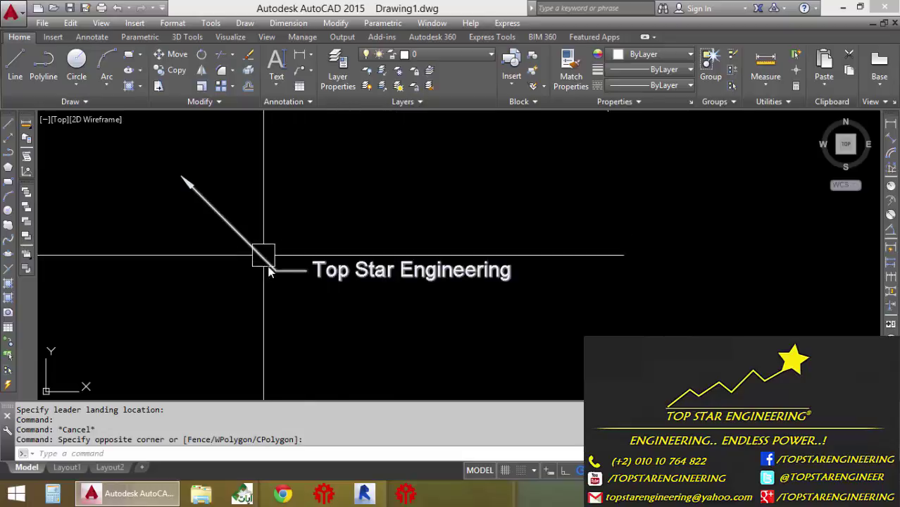
pyautogui.moveTo(285, 260)
pyautogui.mouseDown(button='middle')
pyautogui.moveTo(364, 220)
pyautogui.moveTo(354, 226)
pyautogui.mouseUp(button='middle')
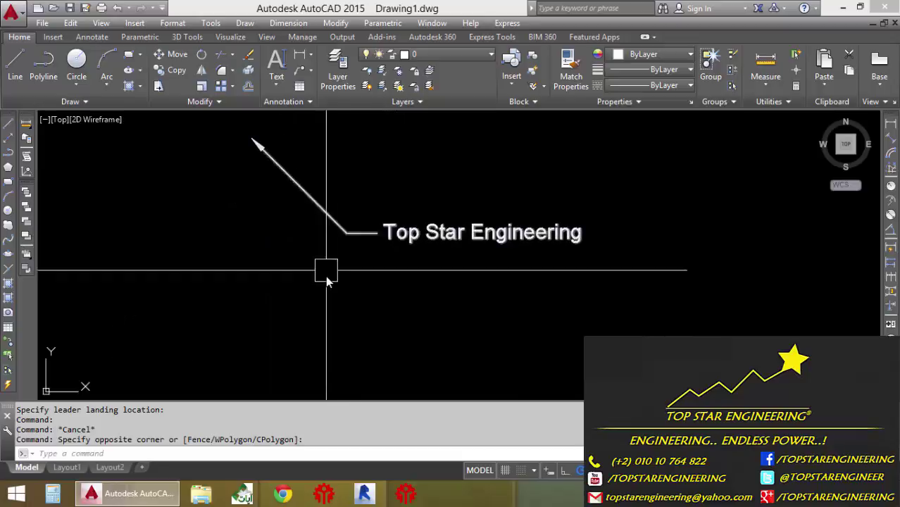
pyautogui.click(381, 227)
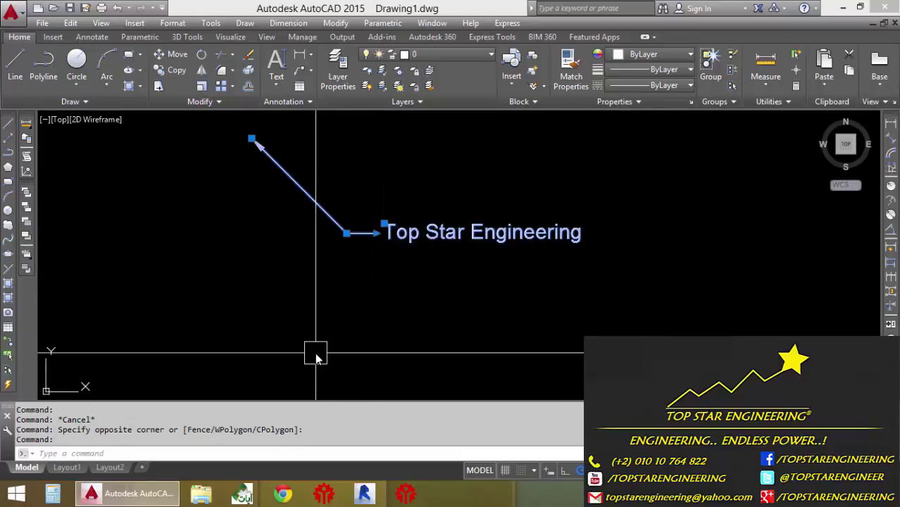
pyautogui.hotkey('ctrl', '1')
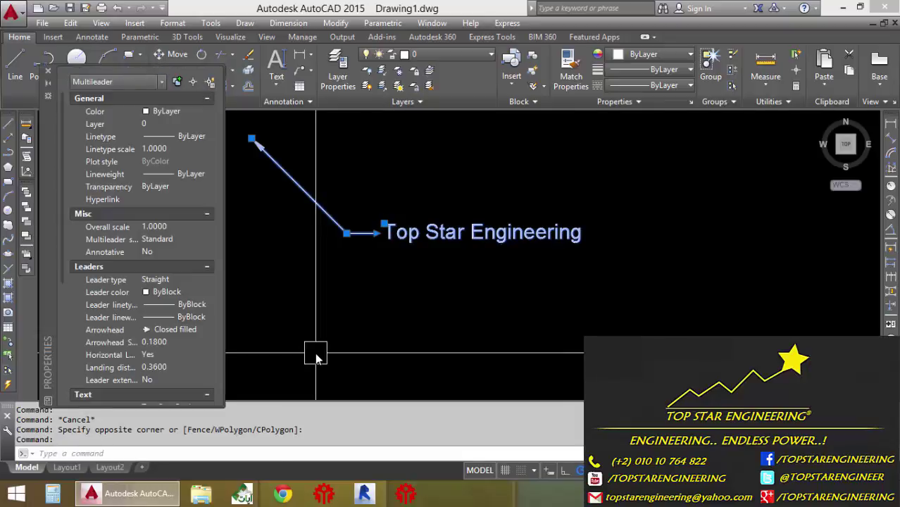
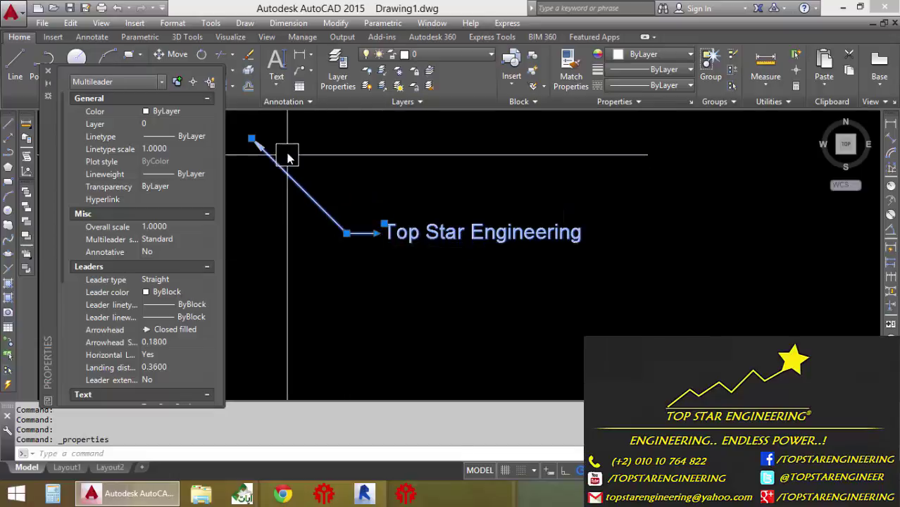
# Change the multileader's leader type to Spline in Properties
pyautogui.click(207, 281)
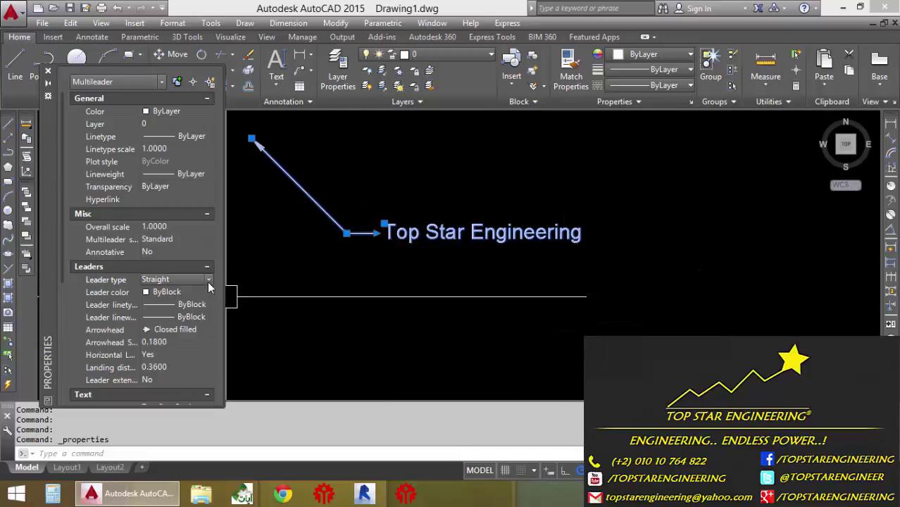
pyautogui.click(208, 281)
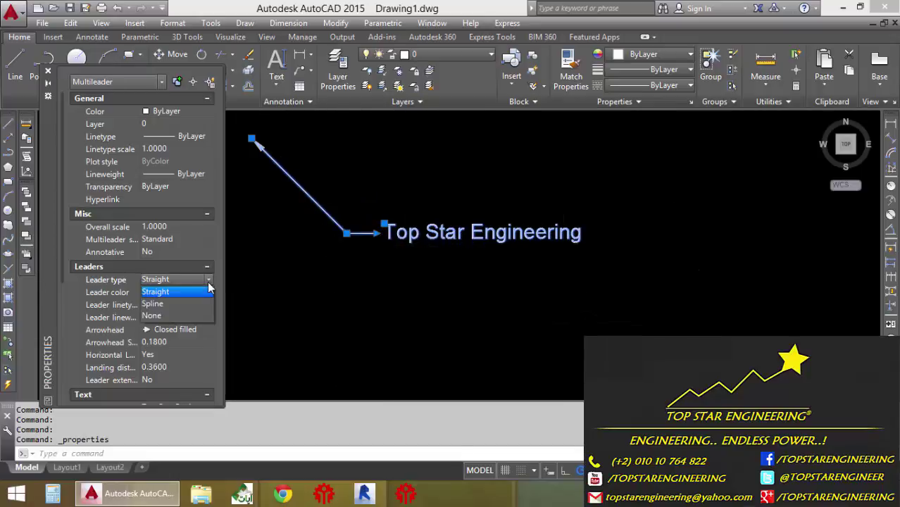
pyautogui.click(168, 304)
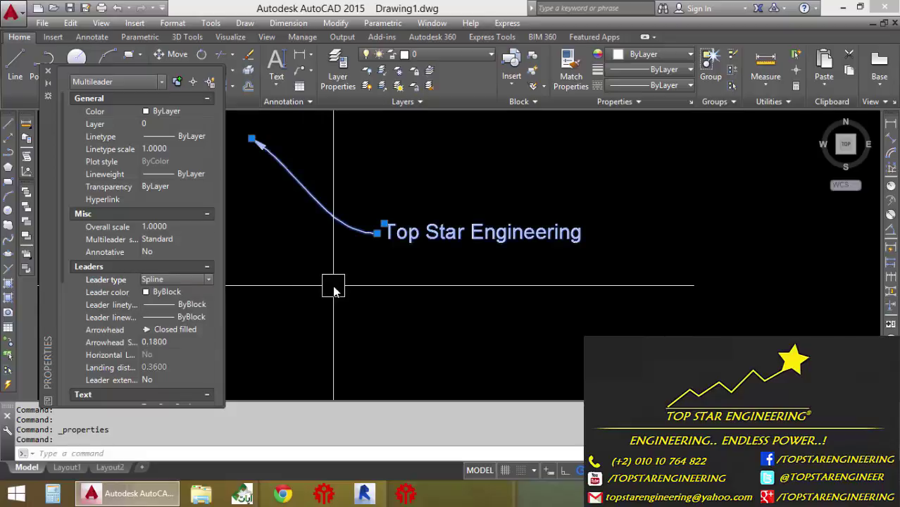
pyautogui.press('Escape')
# Reselect the Top Star Engineering multileader and frame it in the view
pyautogui.click(328, 285)
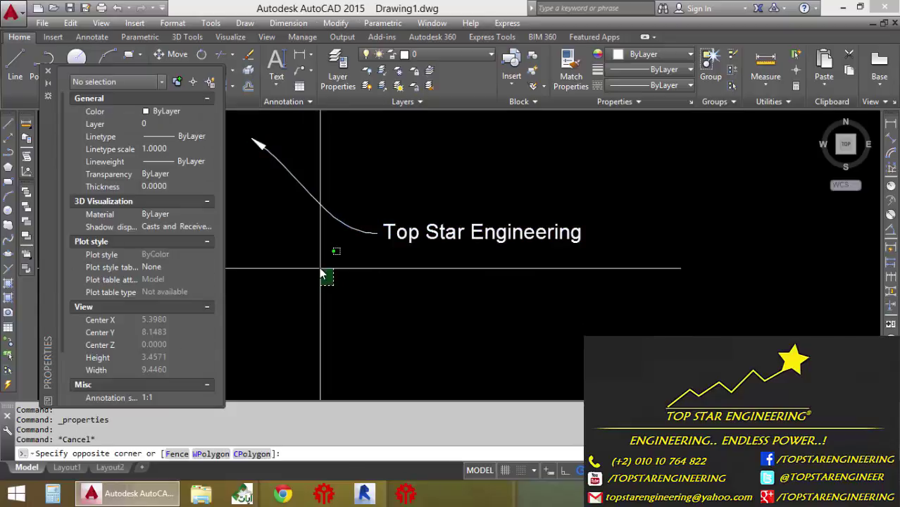
pyautogui.scroll(2, 328, 285)
pyautogui.scroll(2, 365, 241)
pyautogui.scroll(-2, 387, 267)
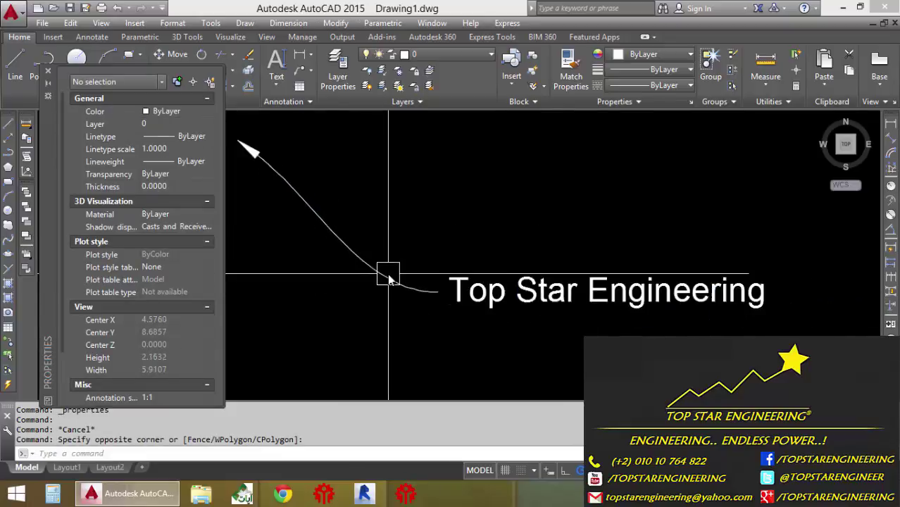
pyautogui.scroll(-2, 386, 263)
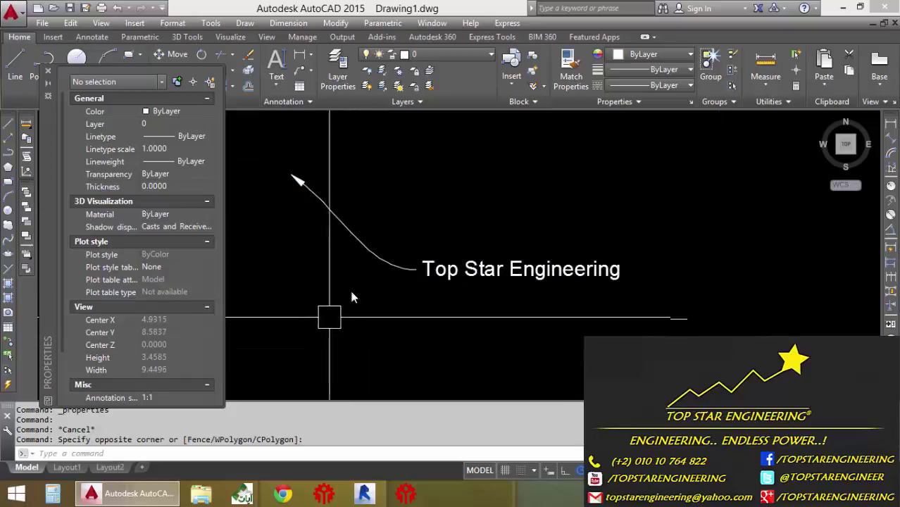
pyautogui.click(353, 245)
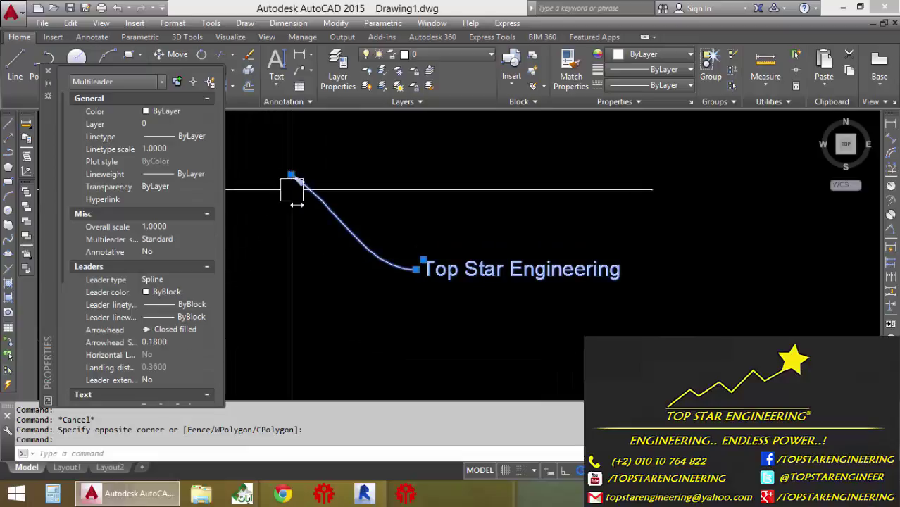
pyautogui.scroll(2, 295, 200)
pyautogui.moveTo(310, 239); pyautogui.dragTo(291, 223, button='middle')
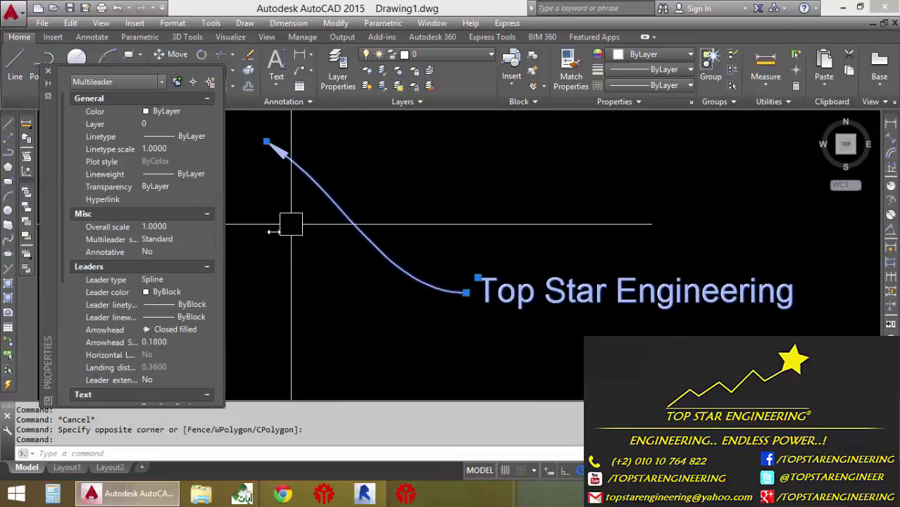
# Set the arrowhead size to 0.1, after first trying 0.5
pyautogui.click(187, 343)
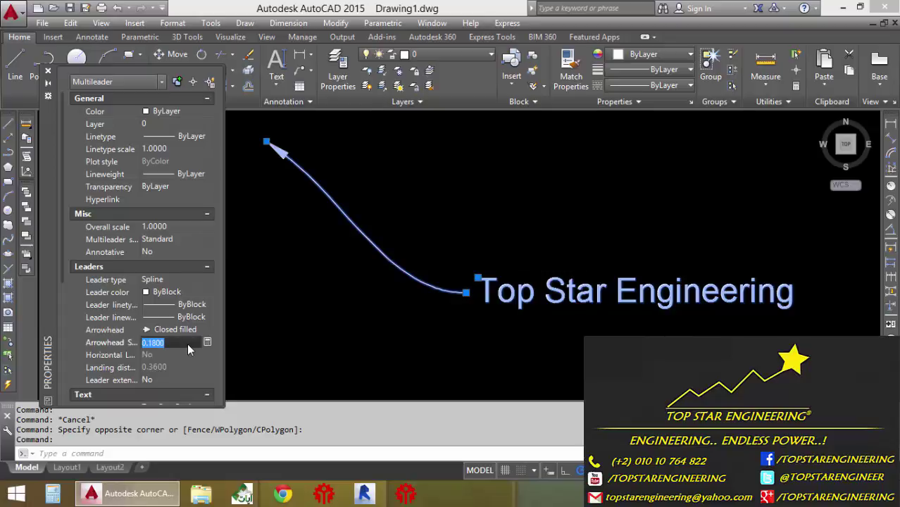
pyautogui.write('0.5')
pyautogui.press('Return')
pyautogui.click(187, 343)
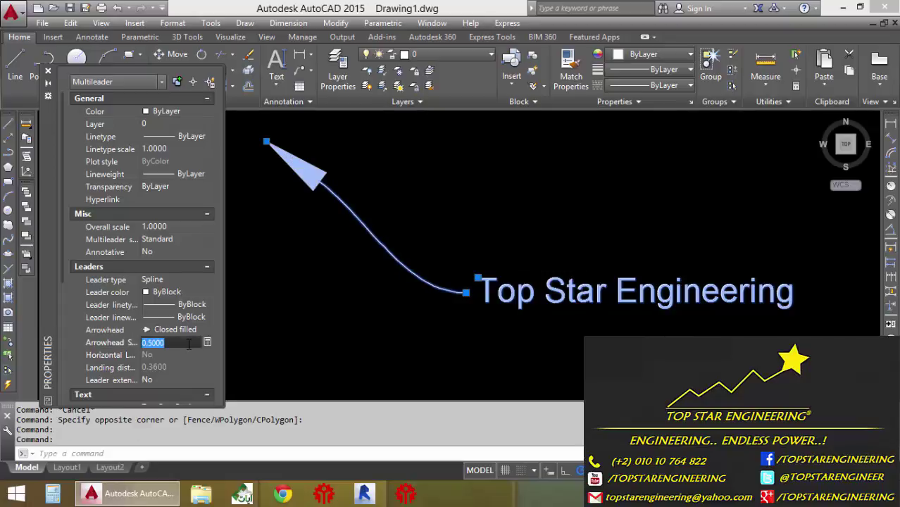
pyautogui.write('0.1')
pyautogui.press('Return')
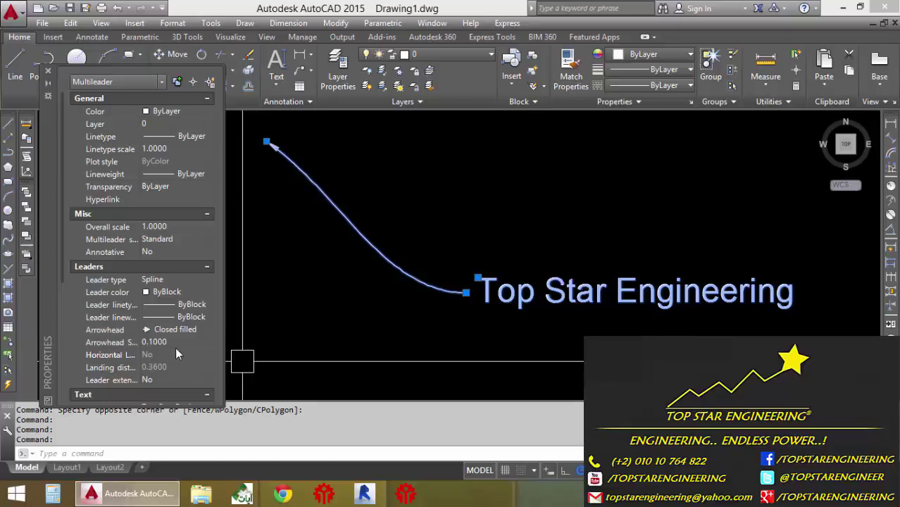
# Change the arrowhead to Dot, deselect, and regenerate the drawing with RE
pyautogui.click(207, 330)
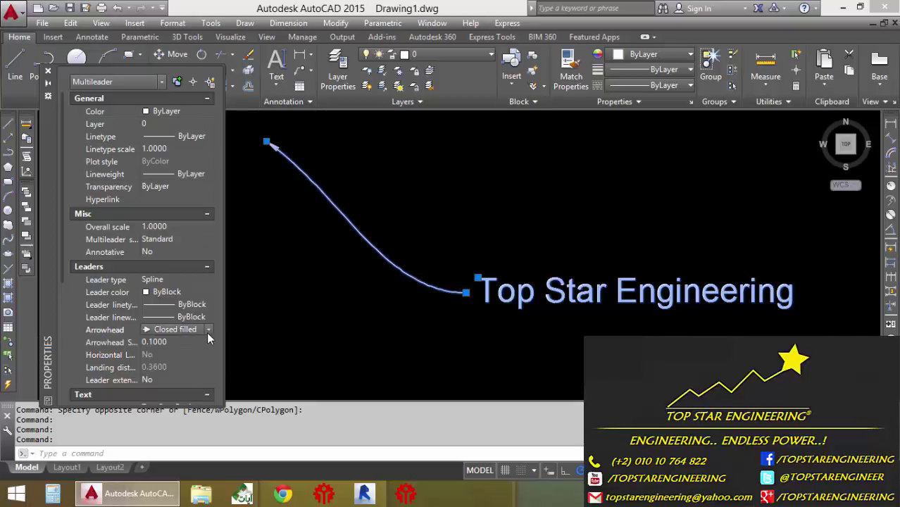
pyautogui.click(207, 334)
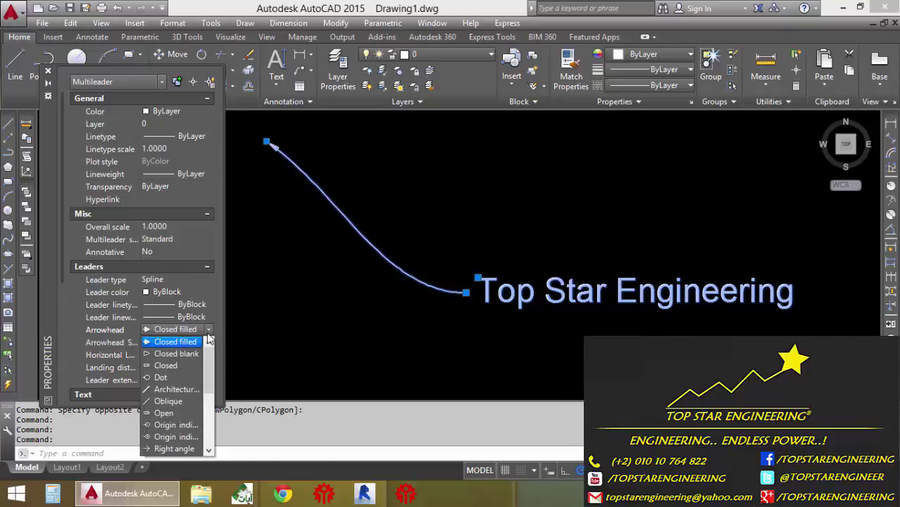
pyautogui.click(168, 377)
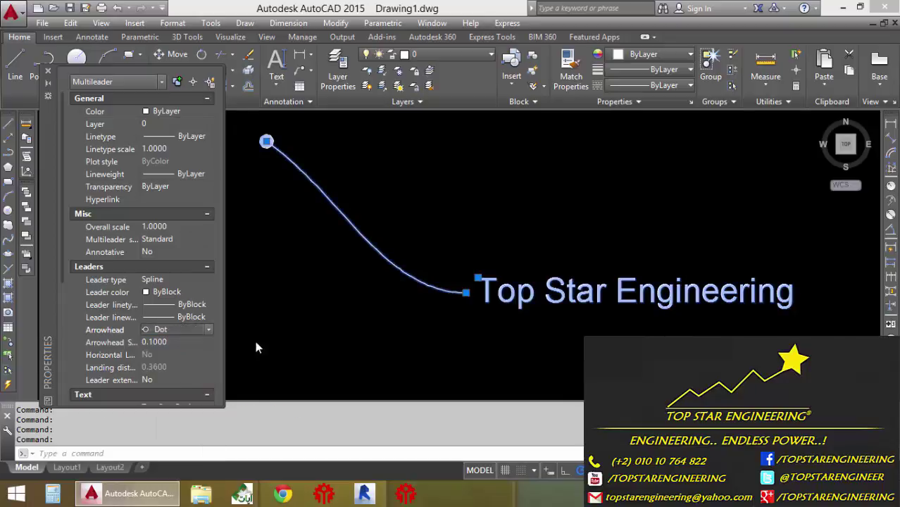
pyautogui.press('Escape')
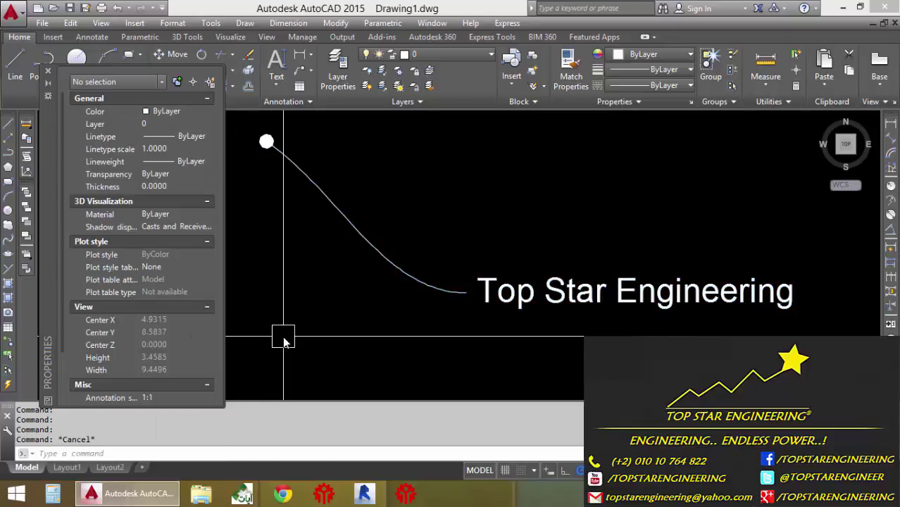
pyautogui.write('re')
pyautogui.press('Return')
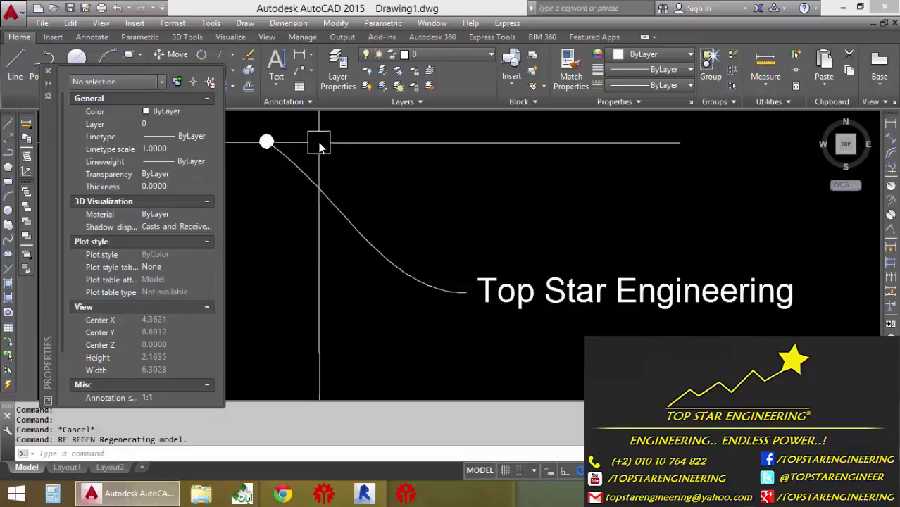
# Set the multileader's Left Attachment to Underline top line, then deselect it
pyautogui.click(343, 197)
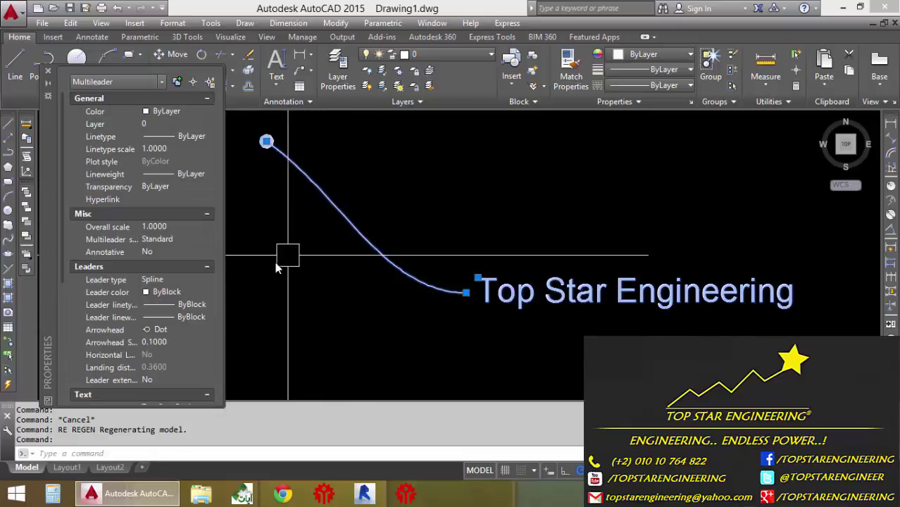
pyautogui.scroll(-1, 116, 356)
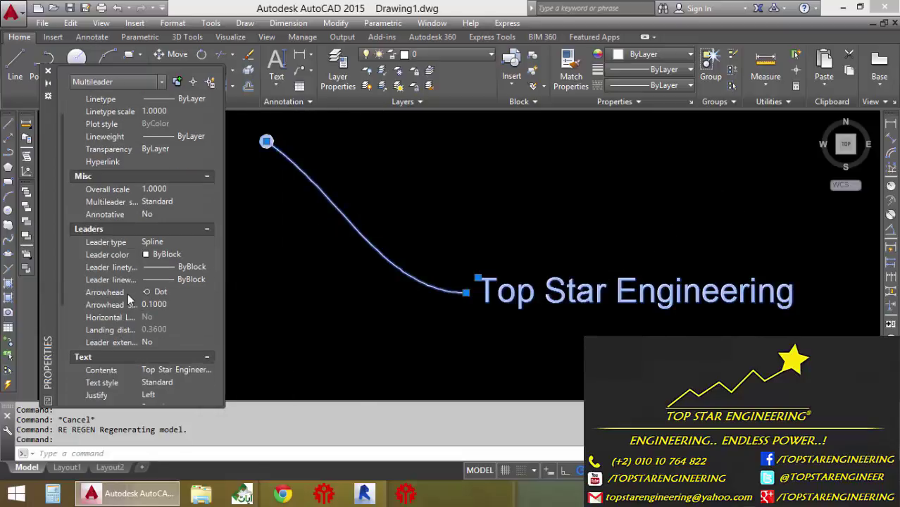
pyautogui.scroll(-2, 127, 293)
pyautogui.scroll(-1, 132, 211)
pyautogui.scroll(-2, 132, 175)
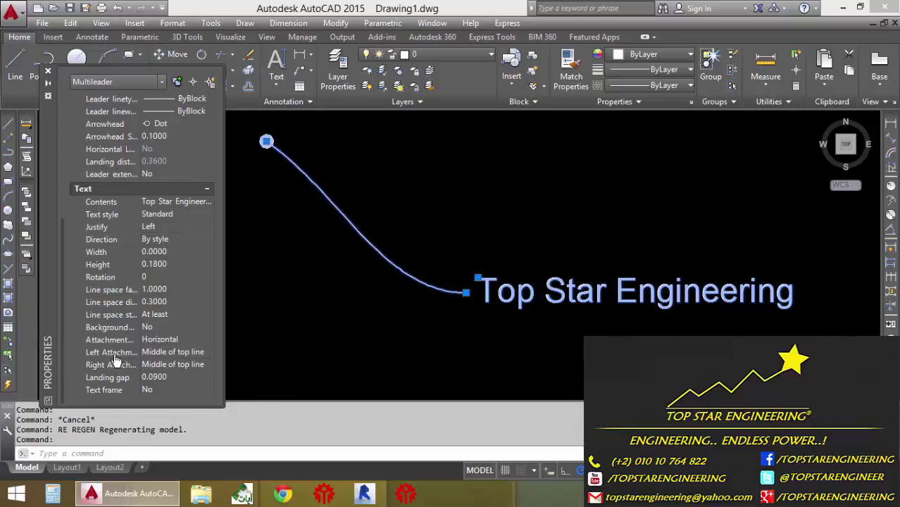
pyautogui.click(176, 351)
pyautogui.click(177, 351)
pyautogui.click(172, 399)
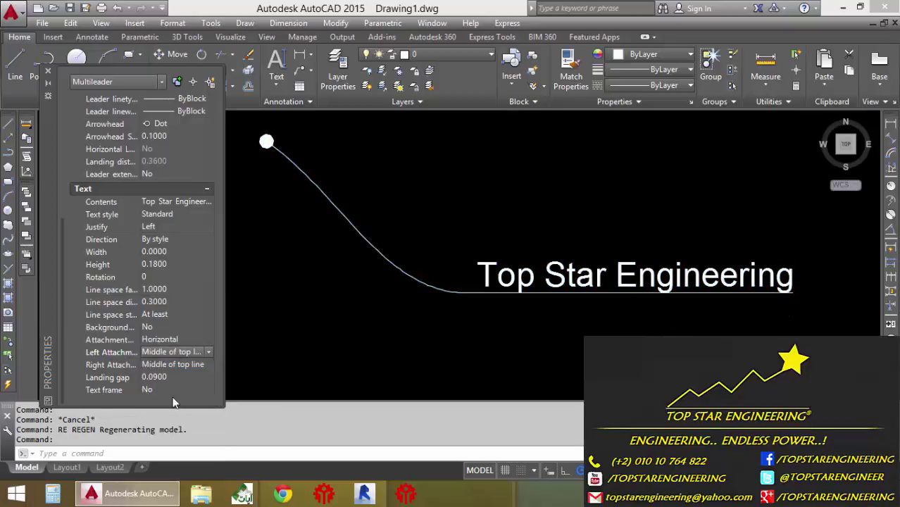
pyautogui.press('Escape')
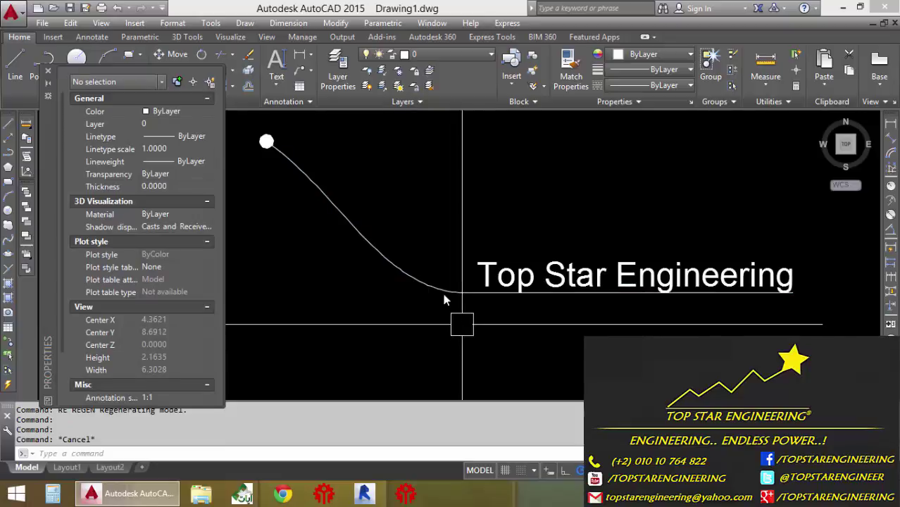
# Close the Properties palette and pan the view toward the label
pyautogui.click(48, 72)
pyautogui.moveTo(267, 217); pyautogui.dragTo(187, 204, button='middle')
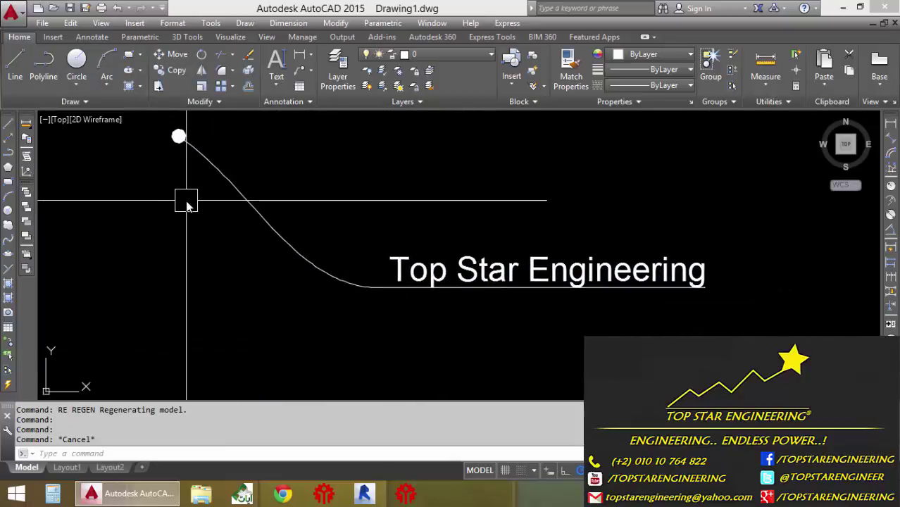
pyautogui.moveTo(241, 200); pyautogui.dragTo(221, 235, button='middle')
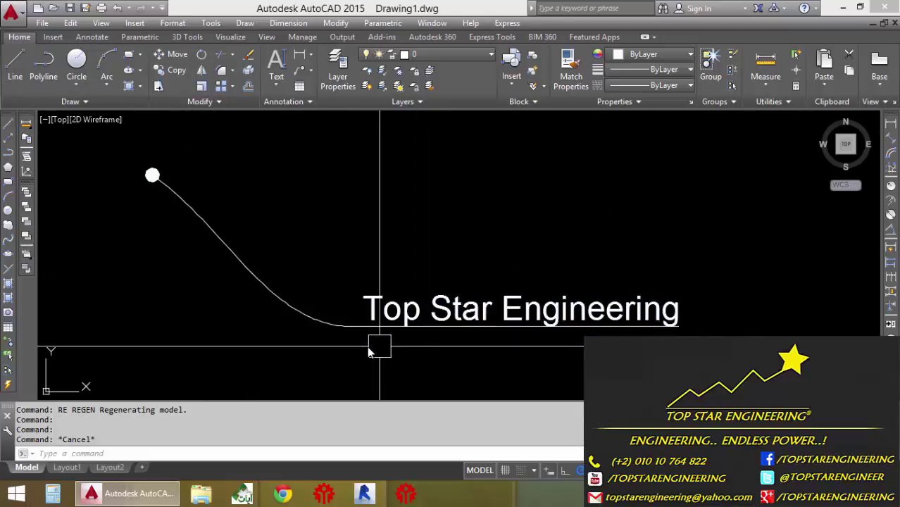
pyautogui.moveTo(323, 263)
pyautogui.mouseDown(button='middle')
pyautogui.moveTo(262, 220)
pyautogui.moveTo(268, 228)
pyautogui.mouseUp(button='middle')
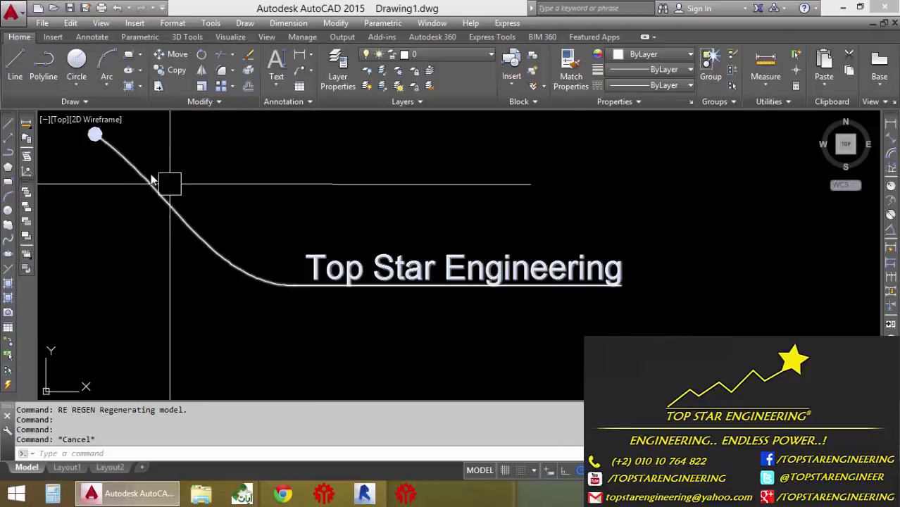
# Add leaders ending above, lower left and bottom left of the label
pyautogui.click(113, 151)
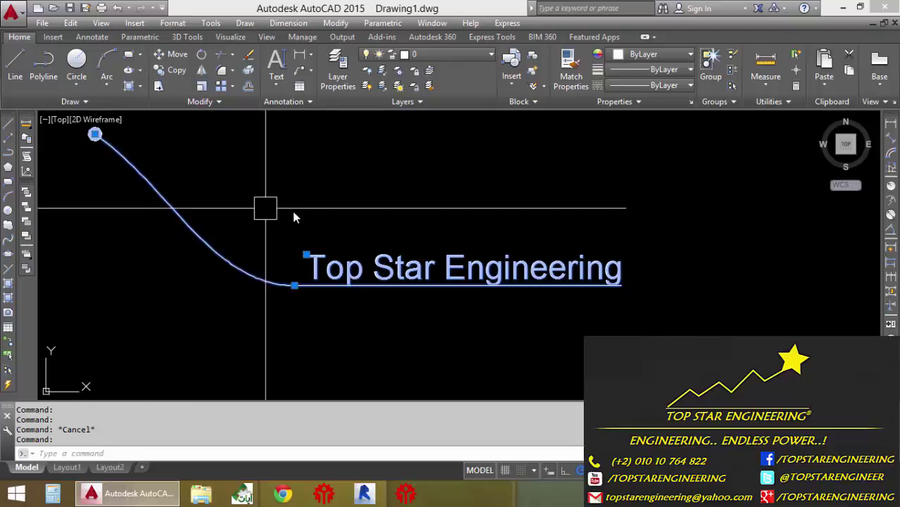
pyautogui.click(311, 70)
pyautogui.click(327, 118)
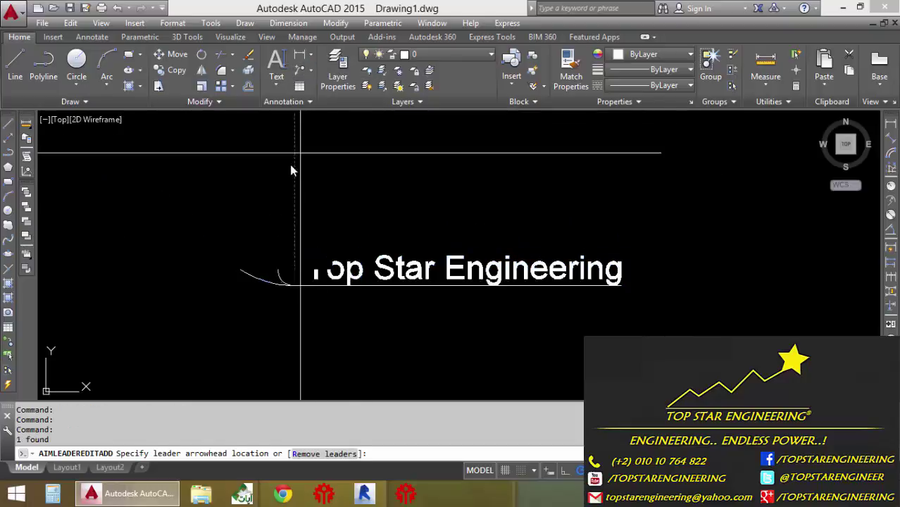
pyautogui.click(246, 133)
pyautogui.click(87, 255)
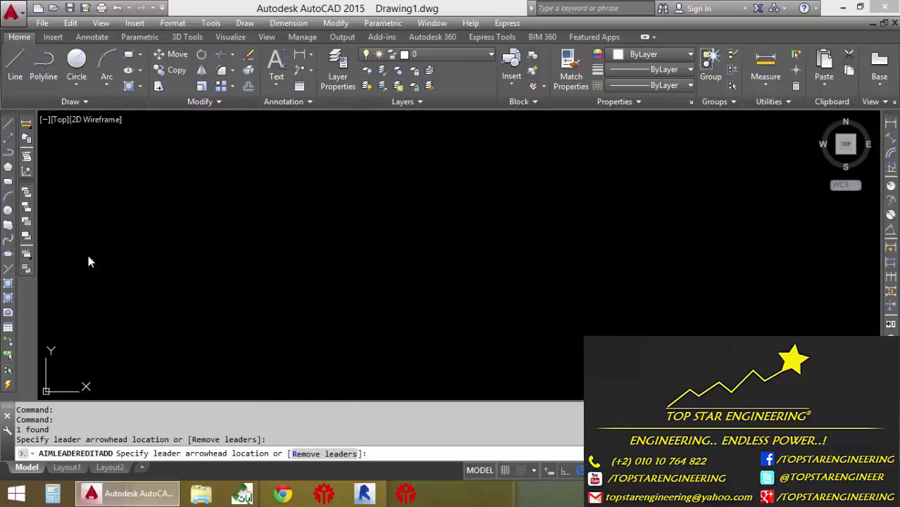
pyautogui.click(96, 353)
# Add two more leaders to the right of and above the text, then finish
pyautogui.moveTo(259, 331); pyautogui.dragTo(198, 261, button='middle')
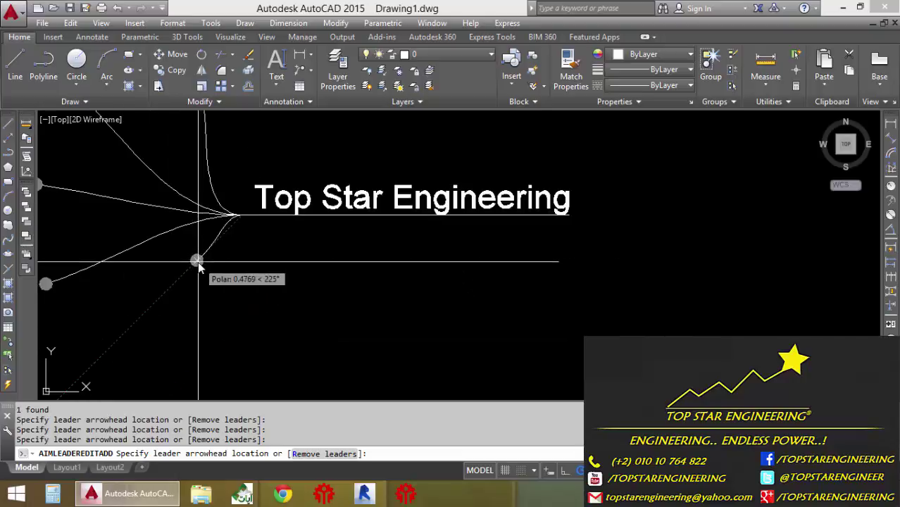
pyautogui.scroll(-2, 197, 262)
pyautogui.scroll(-2, 241, 281)
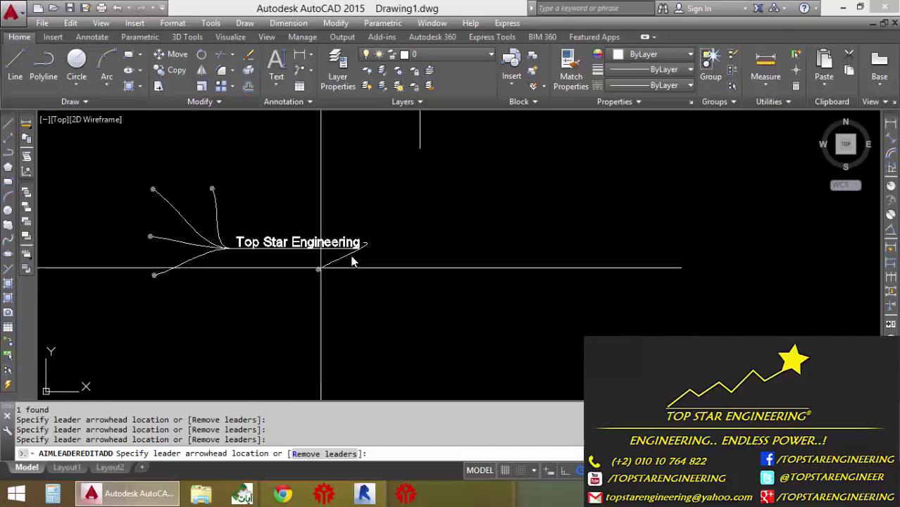
pyautogui.click(397, 203)
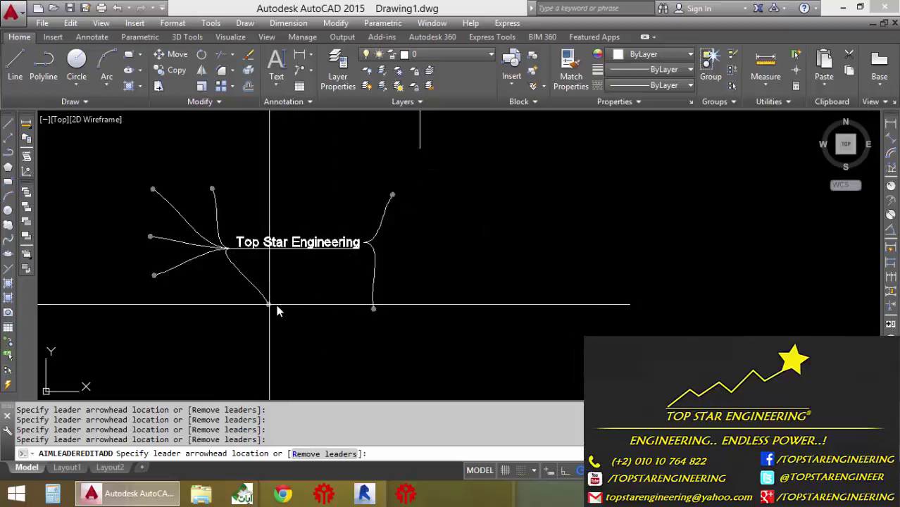
pyautogui.click(328, 169)
pyautogui.press('Return')
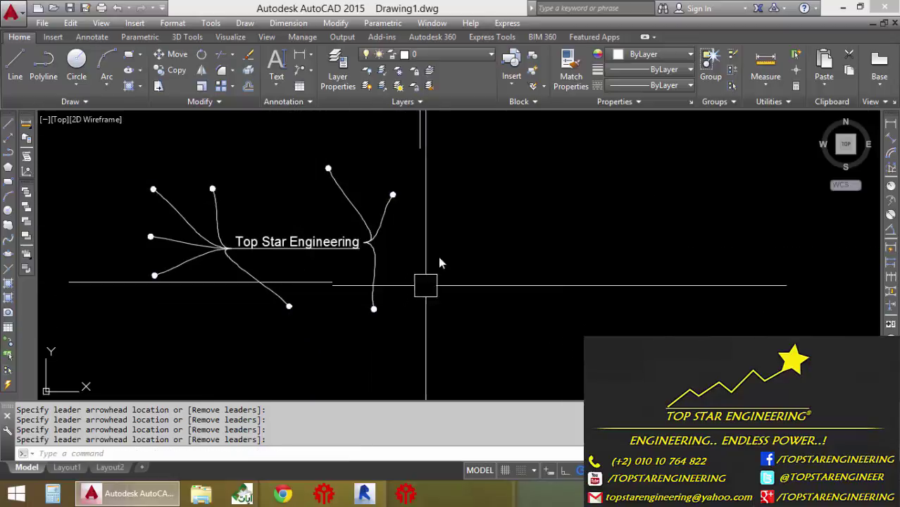
pyautogui.scroll(3, 387, 255)
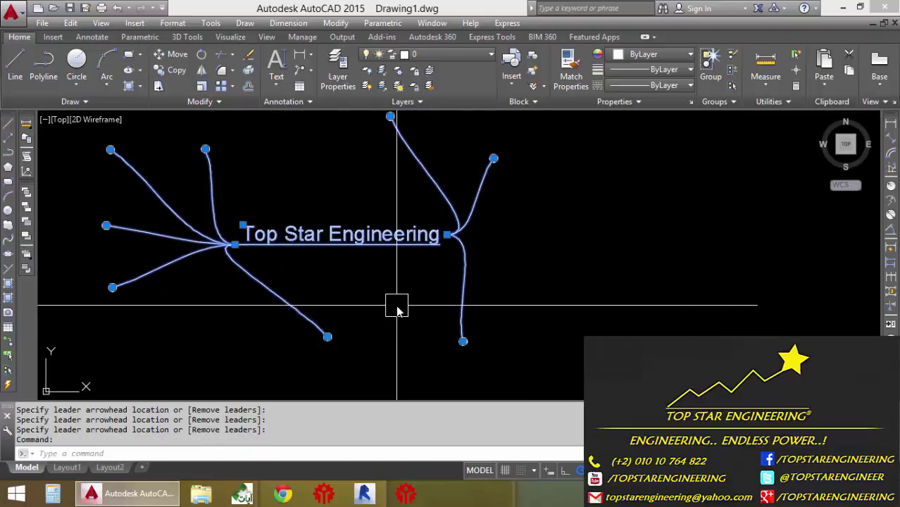
# Set the multileader's Right Attachment to Underline top line
pyautogui.hotkey('ctrl', '1')
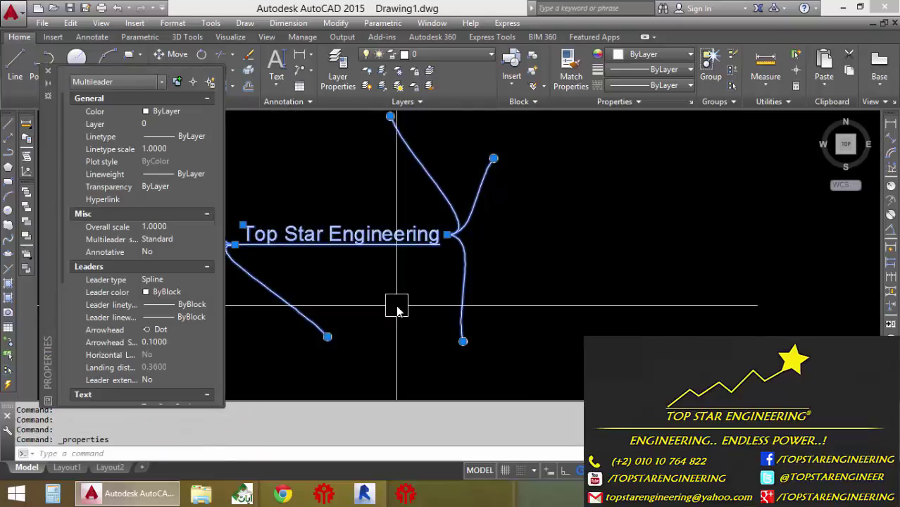
pyautogui.scroll(2, 80, 350)
pyautogui.scroll(-4, 100, 176)
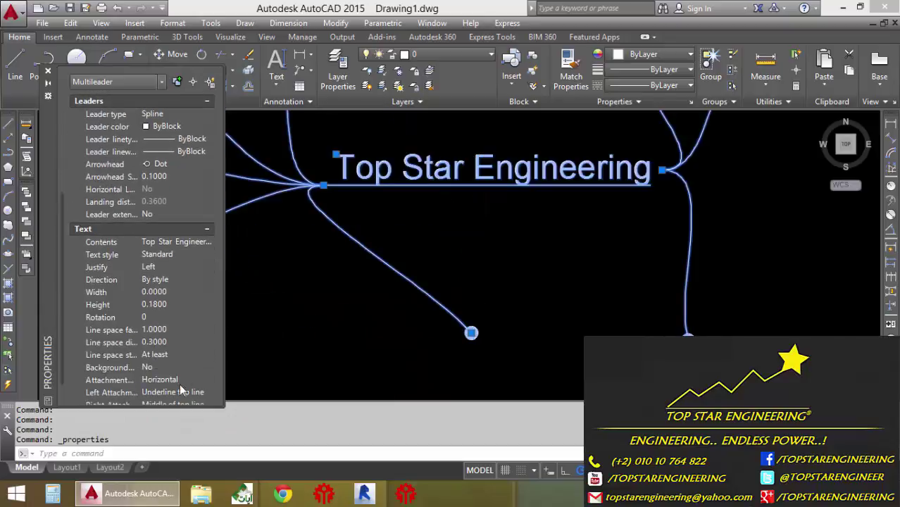
pyautogui.scroll(-3, 186, 377)
pyautogui.click(183, 365)
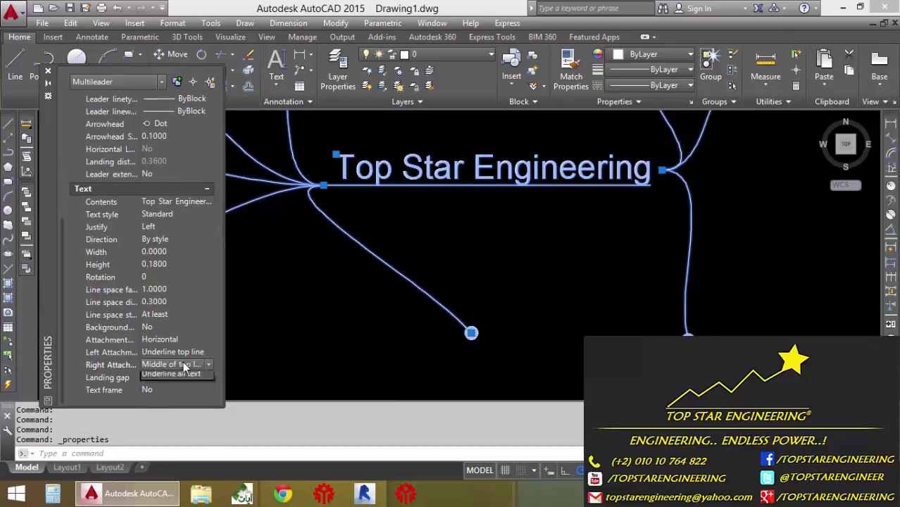
pyautogui.click(183, 365)
pyautogui.click(169, 451)
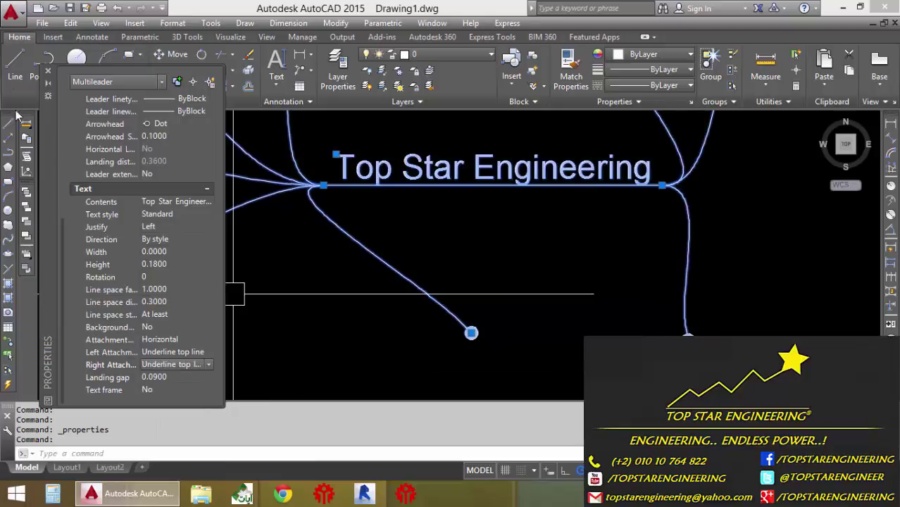
# Close the Properties palette and clear the multileader selection
pyautogui.click(47, 76)
pyautogui.scroll(-2, 201, 235)
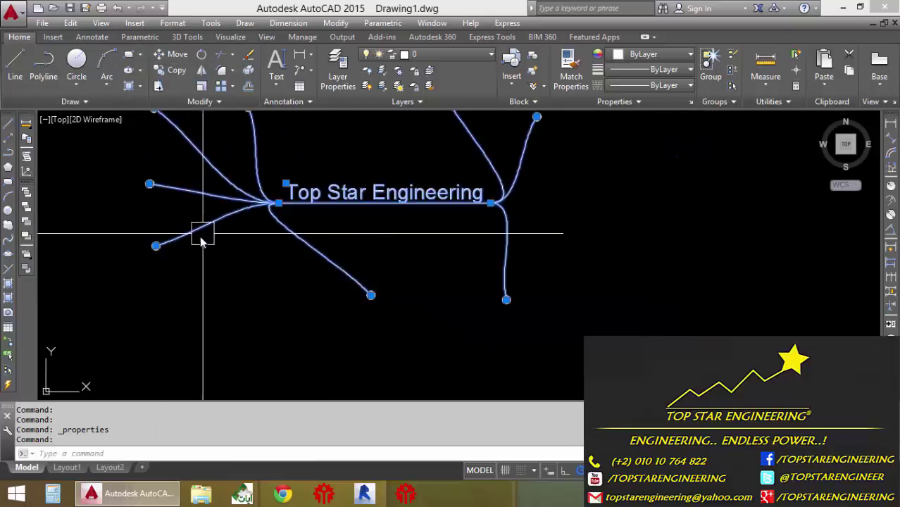
pyautogui.scroll(-2, 167, 245)
pyautogui.scroll(-1, 167, 248)
pyautogui.press('Escape')
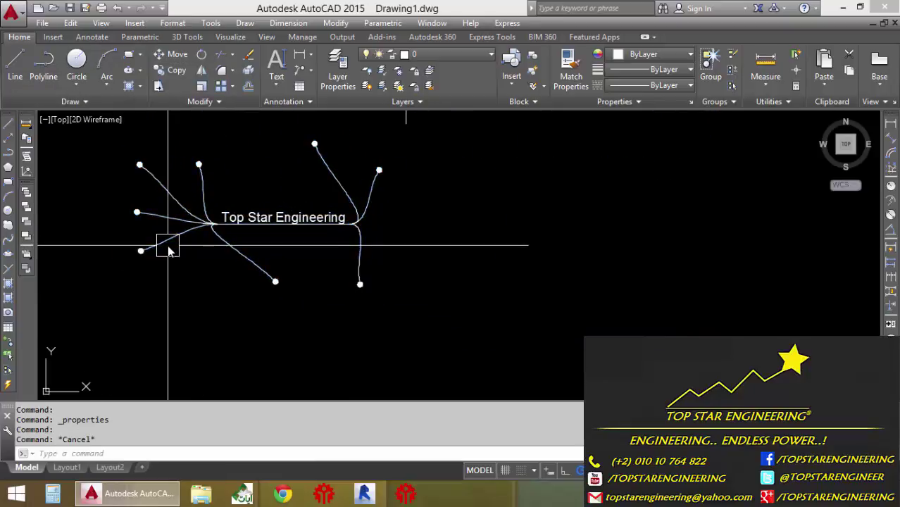
pyautogui.scroll(-1, 332, 217)
pyautogui.scroll(2, 346, 261)
pyautogui.scroll(-1, 470, 267)
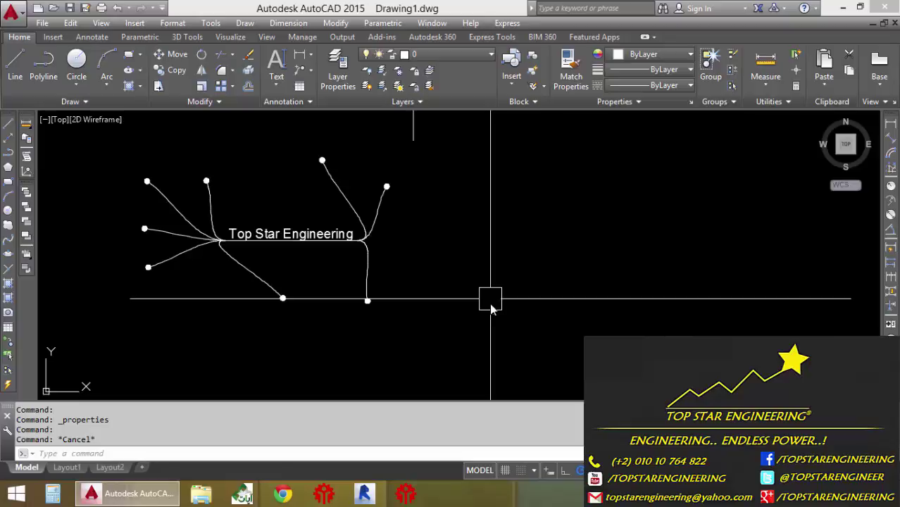
# Drag three left leader ends outward: one higher, one level with the text, one lower
pyautogui.hotkey('ctrl', 'a')
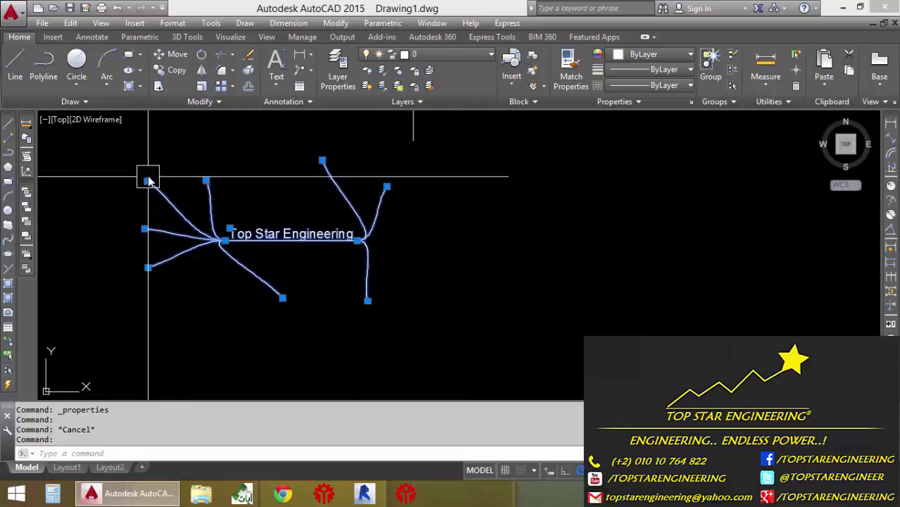
pyautogui.click(146, 180)
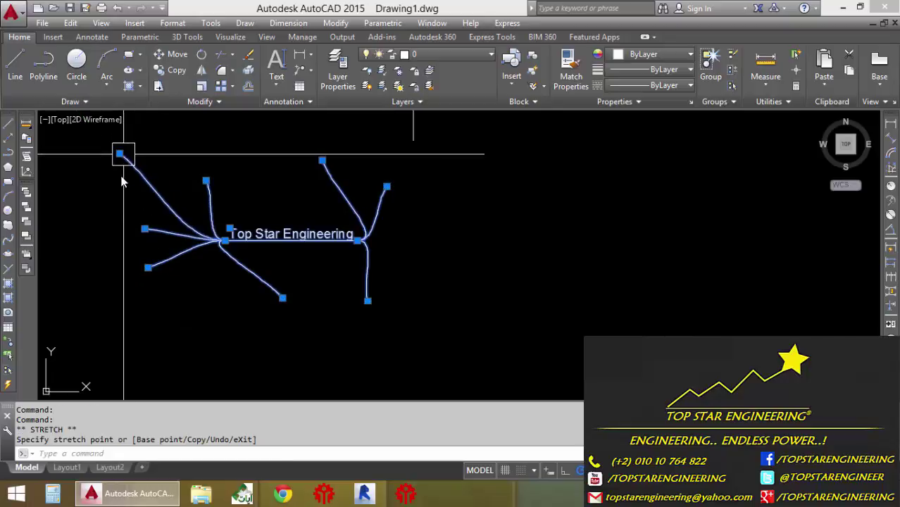
pyautogui.click(120, 154)
pyautogui.click(144, 229)
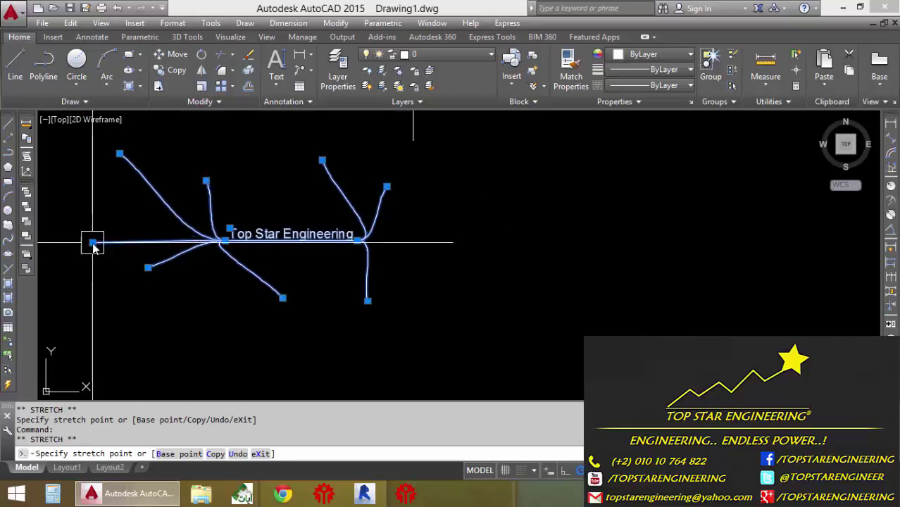
pyautogui.click(92, 242)
pyautogui.click(148, 267)
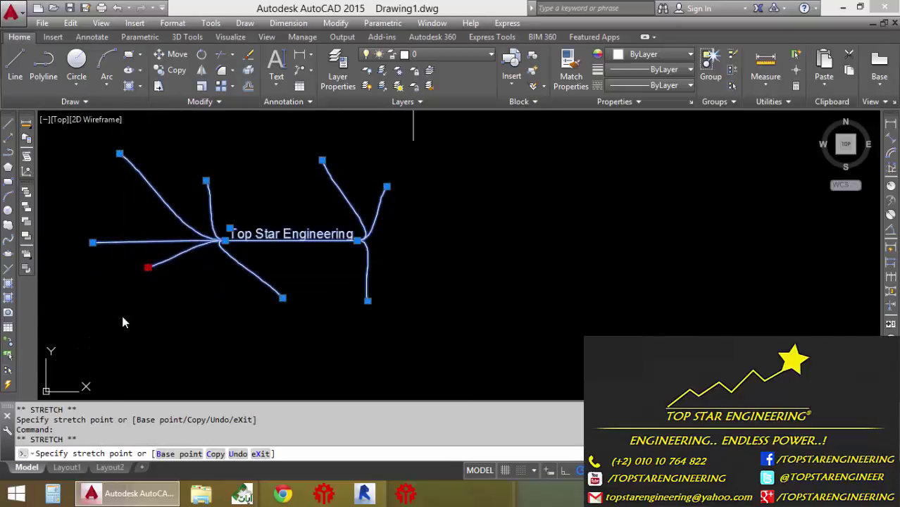
pyautogui.click(122, 316)
pyautogui.click(282, 298)
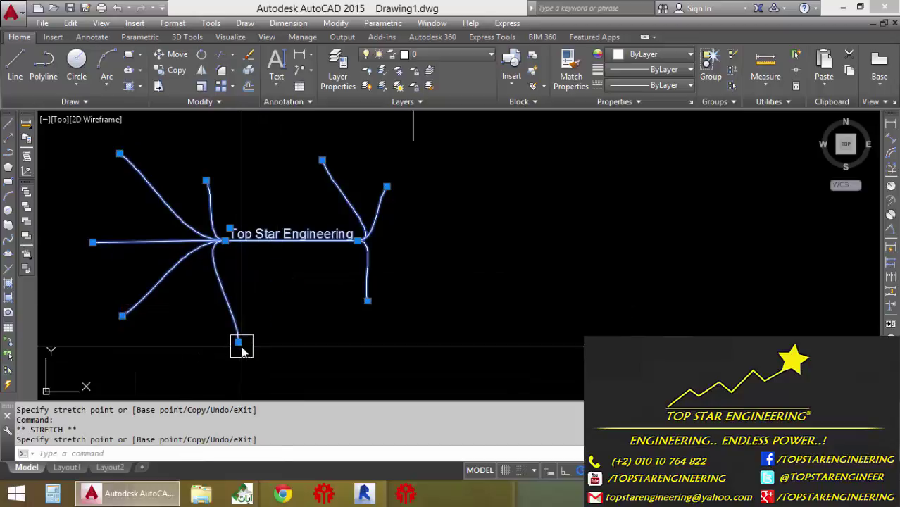
pyautogui.press('Escape')
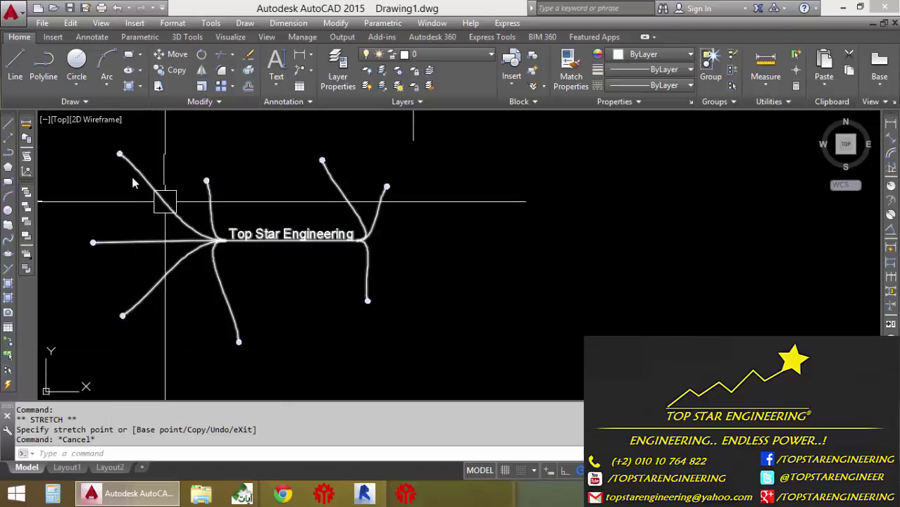
# Remove the top-left and horizontal left leaders, then delete the whole multileader
pyautogui.hotkey('ctrl', 'a')
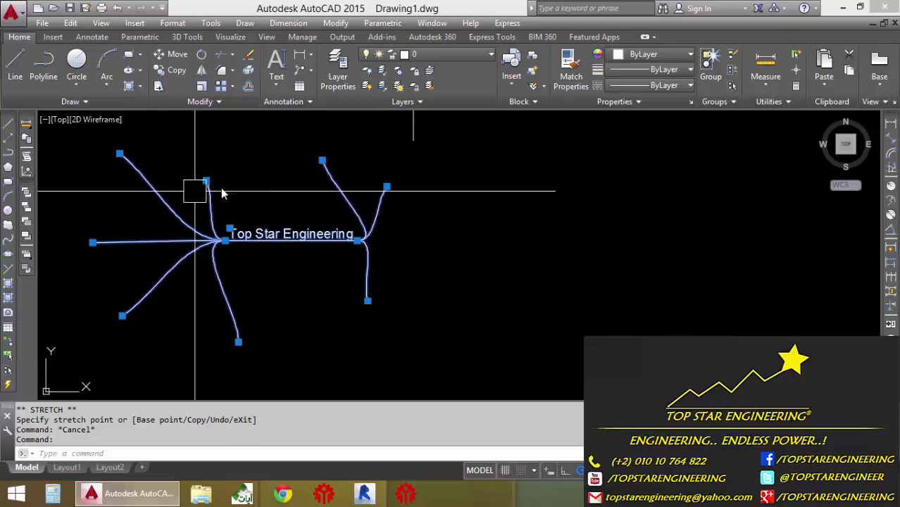
pyautogui.click(311, 71)
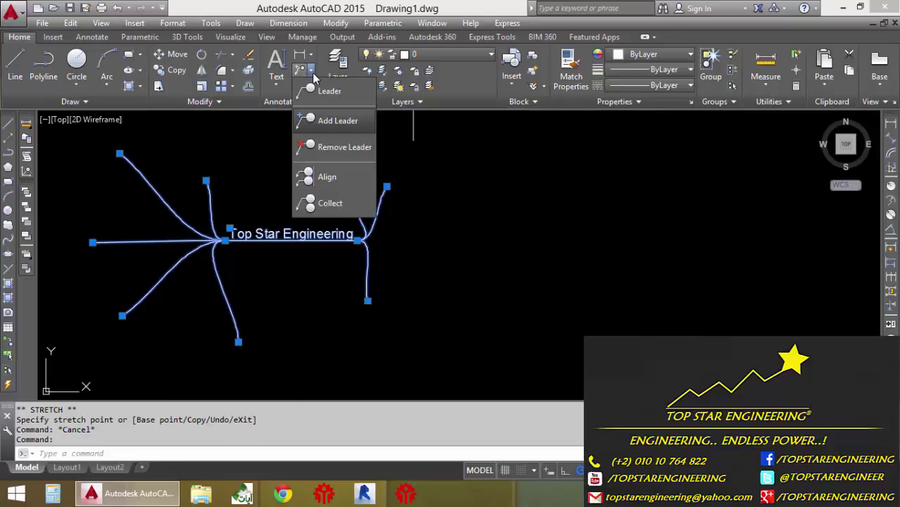
pyautogui.click(329, 152)
pyautogui.click(156, 180)
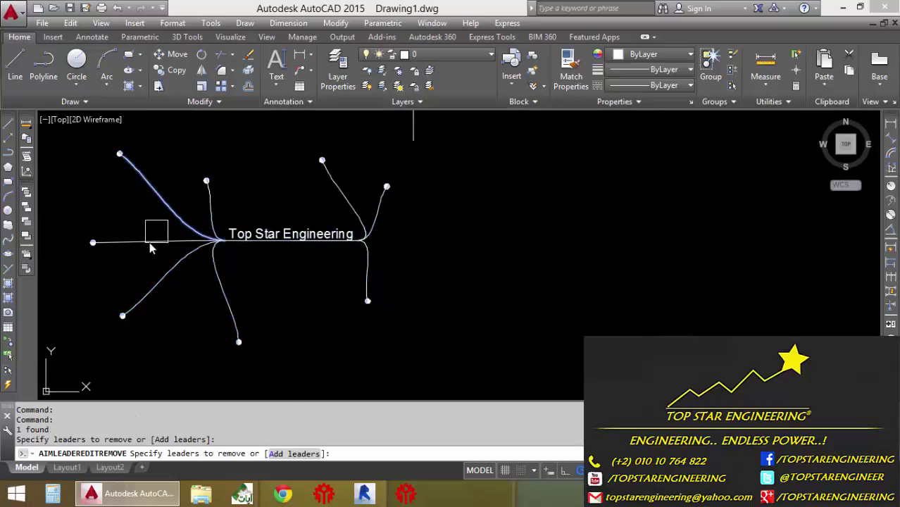
pyautogui.click(128, 241)
pyautogui.press('Return')
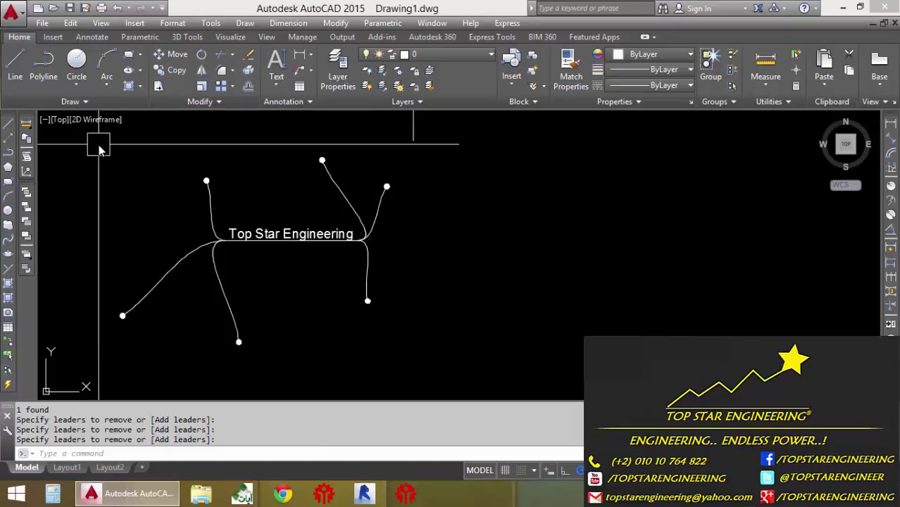
pyautogui.press('Return')
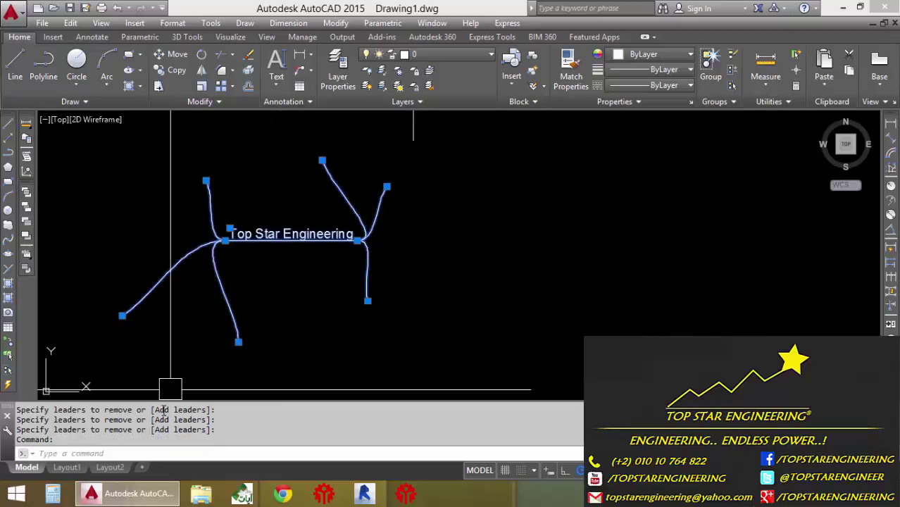
pyautogui.press('Delete')
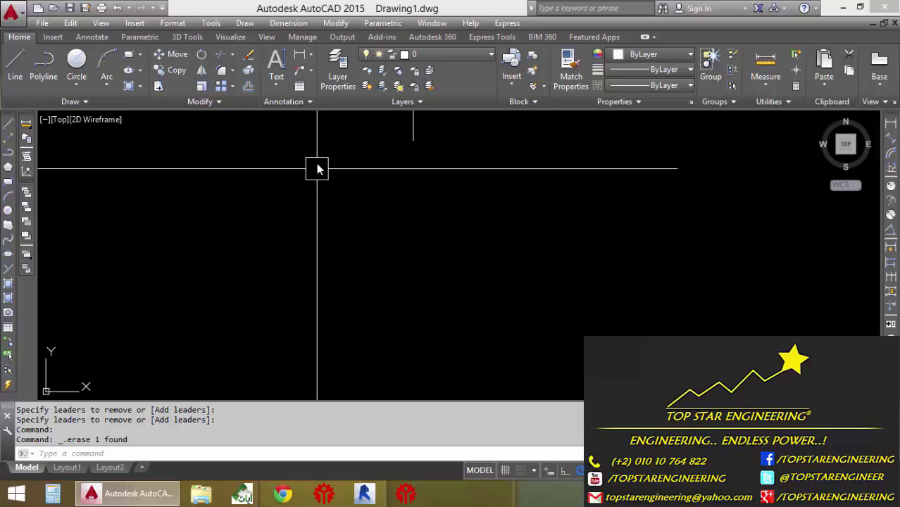
# Insert a new table with the default settings and exit title-cell editing
pyautogui.click(300, 86)
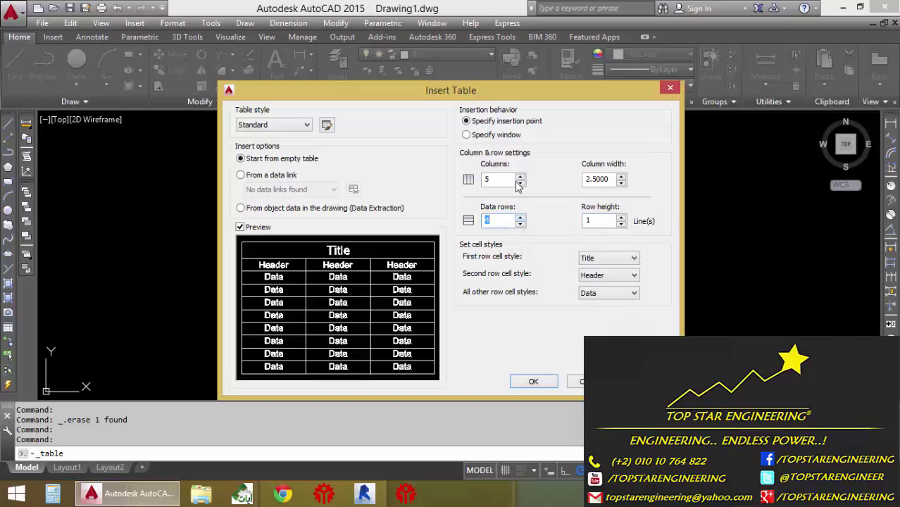
pyautogui.click(532, 382)
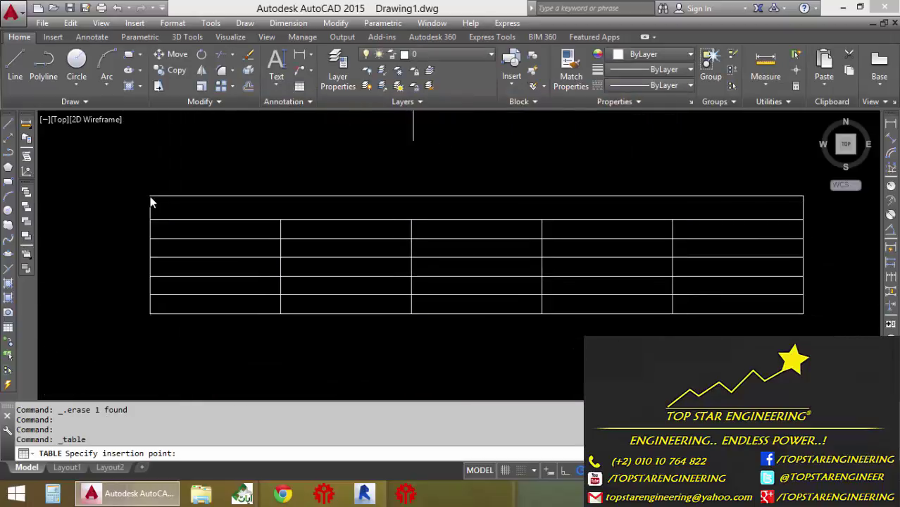
pyautogui.click(162, 224)
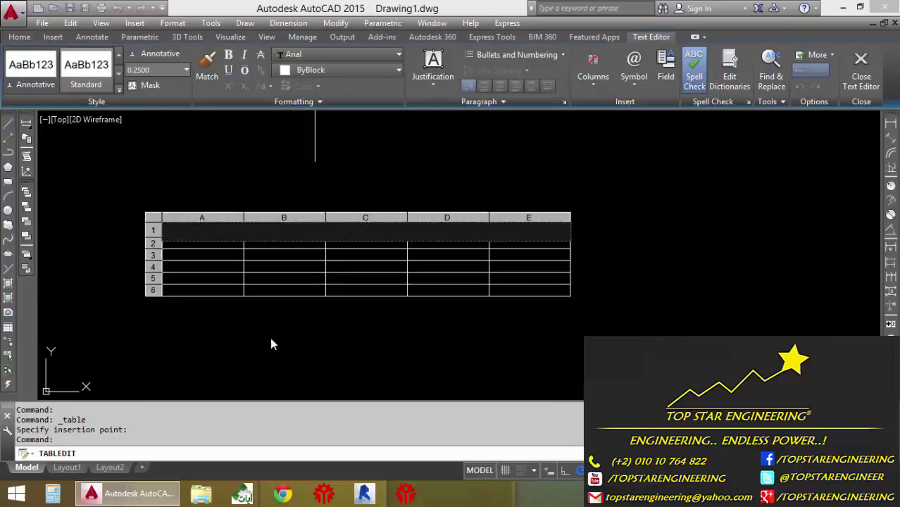
pyautogui.click(324, 327)
pyautogui.scroll(2, 384, 322)
pyautogui.scroll(1, 412, 311)
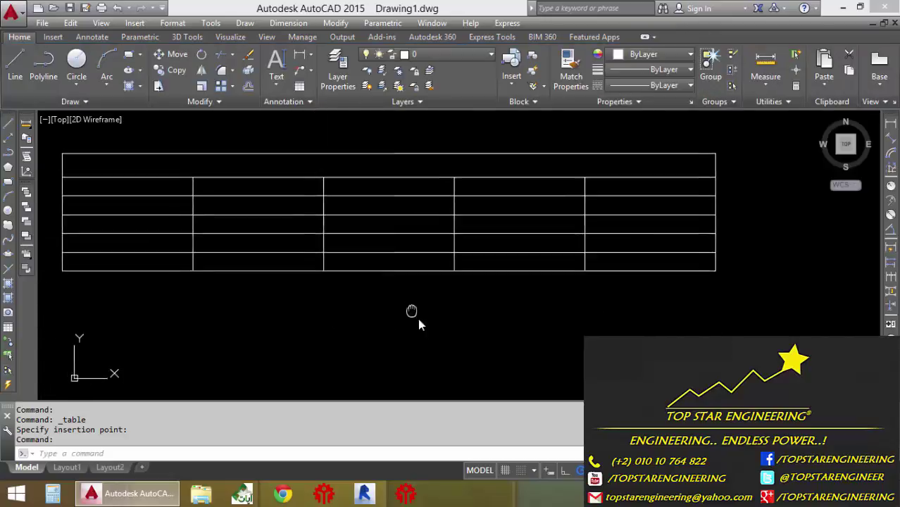
# Window-select the whole table and erase it with Delete
pyautogui.click(410, 295)
pyautogui.click(320, 226)
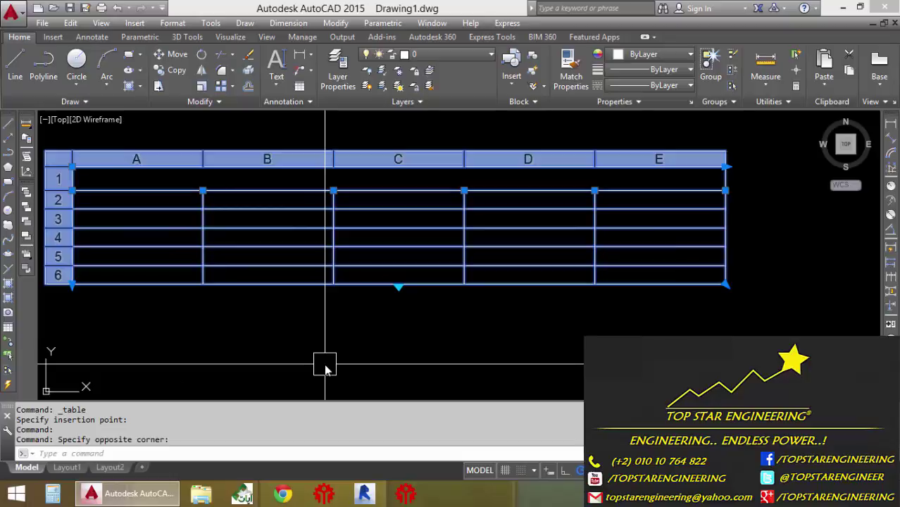
pyautogui.press('Escape')
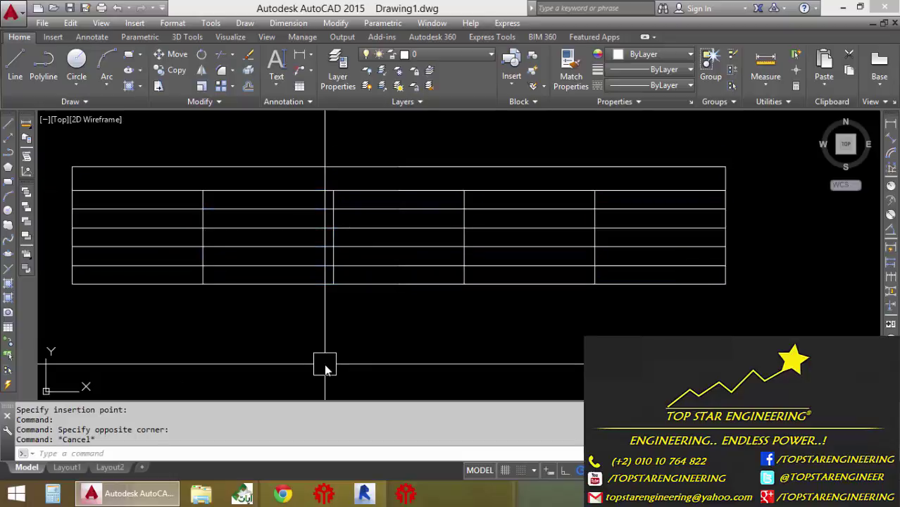
pyautogui.click(400, 285)
pyautogui.press('Escape')
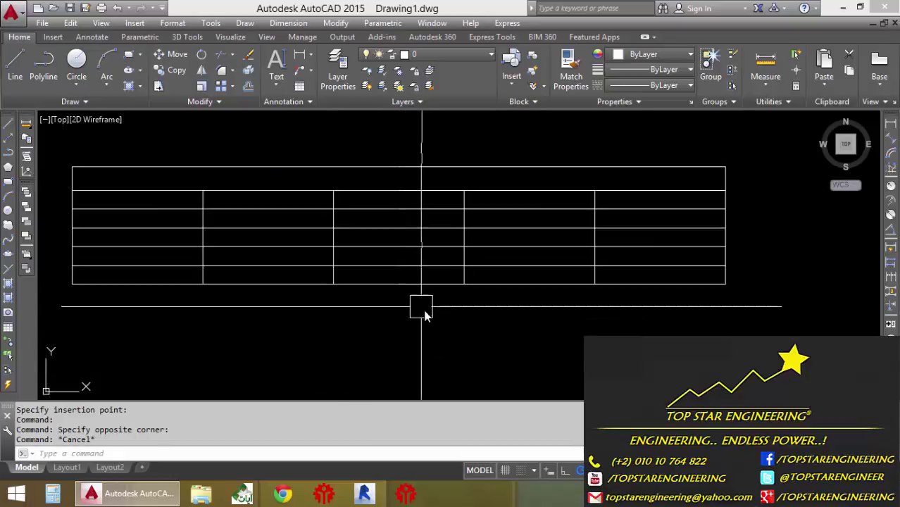
pyautogui.click(431, 295)
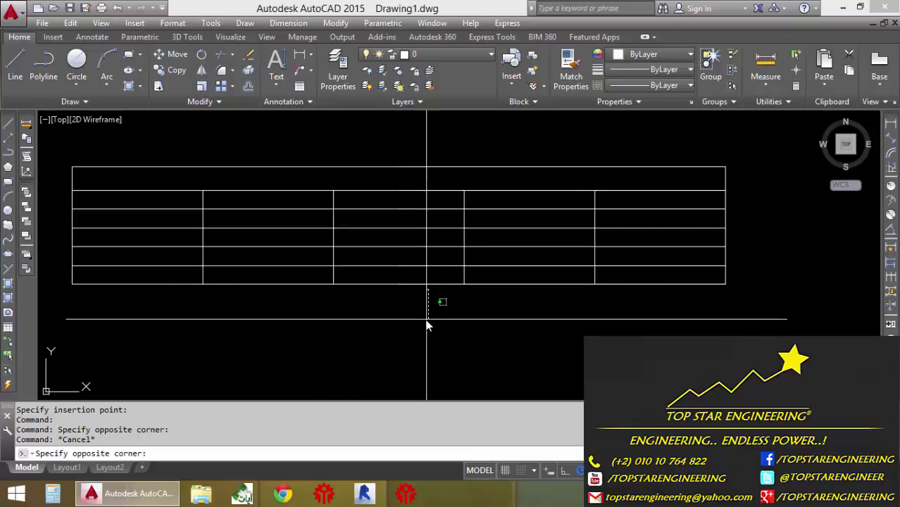
pyautogui.click(382, 267)
pyautogui.press('Delete')
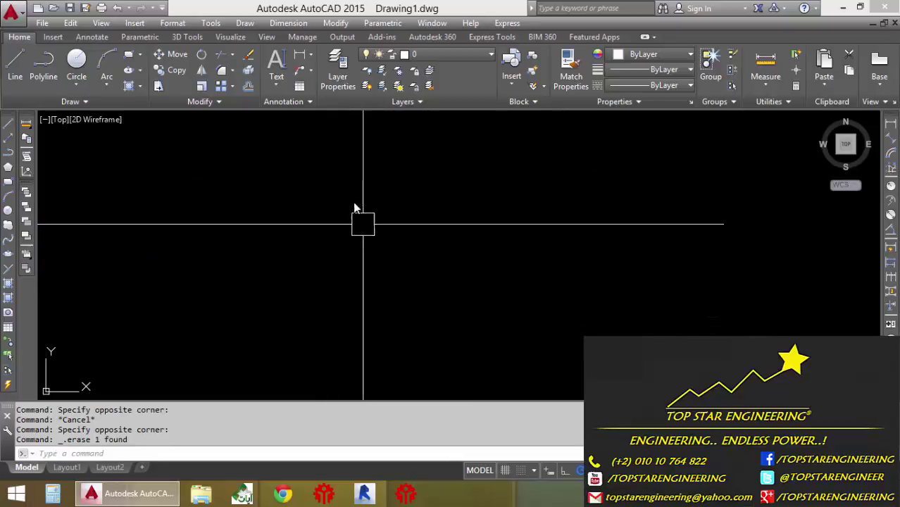
# Expand and collapse the Annotation panel, then start the Table command for Insert Table
pyautogui.click(283, 101)
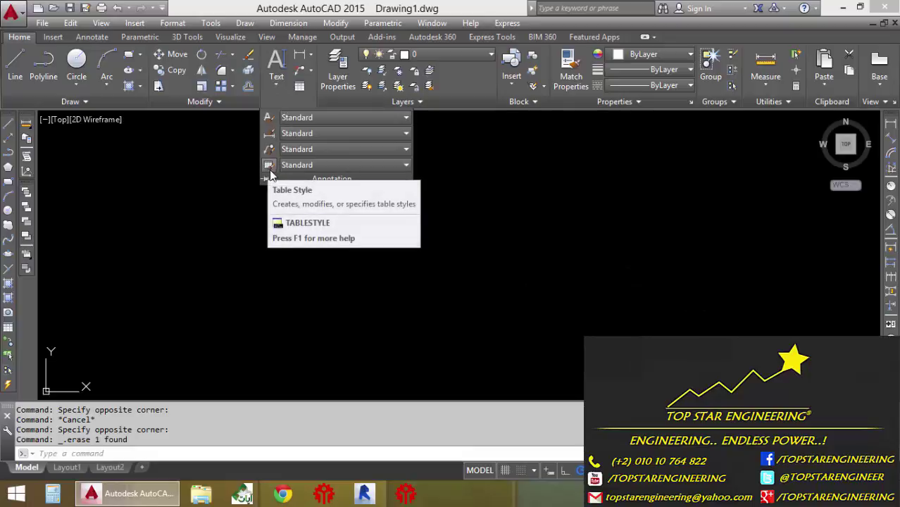
pyautogui.click(223, 267)
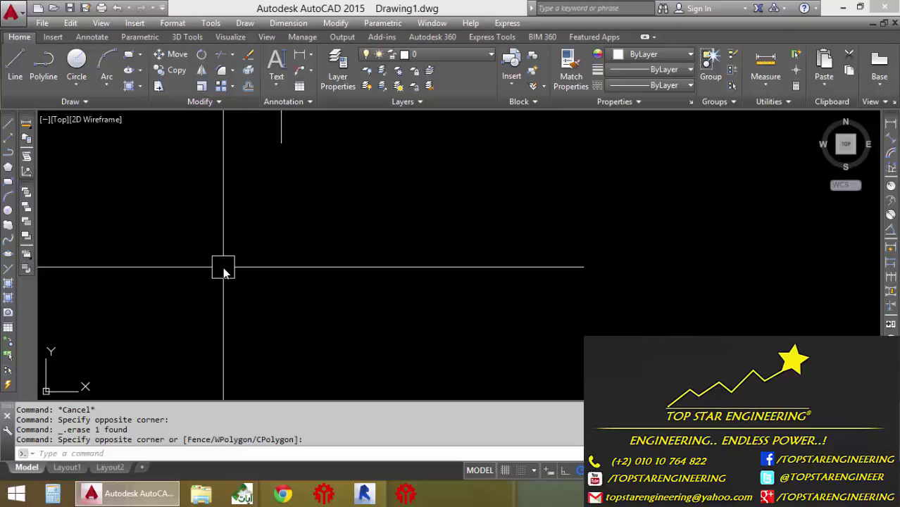
pyautogui.click(298, 86)
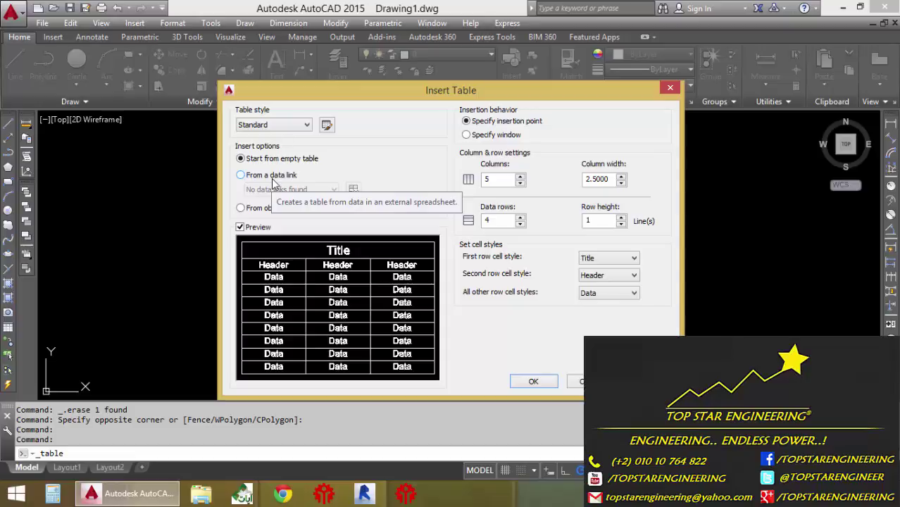
# Choose 'From a data link' and launch the Data Link Manager from its dropdown
pyautogui.click(271, 176)
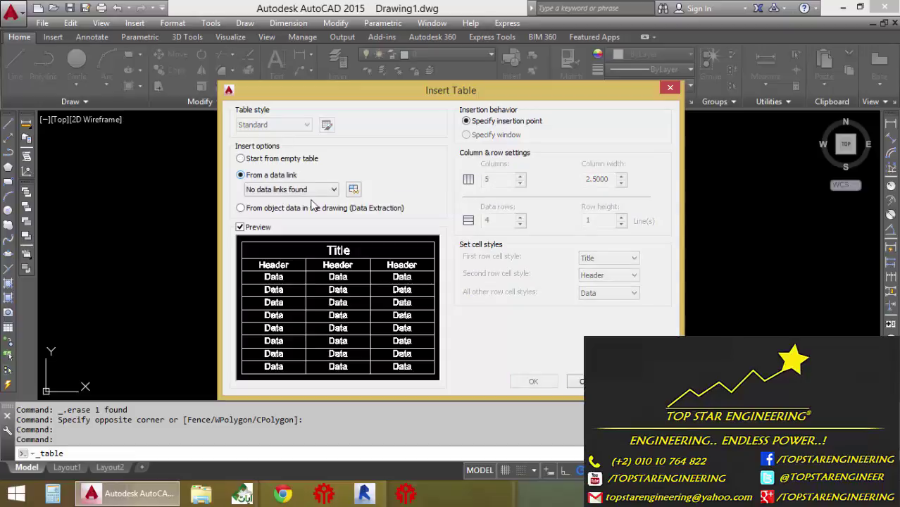
pyautogui.click(328, 190)
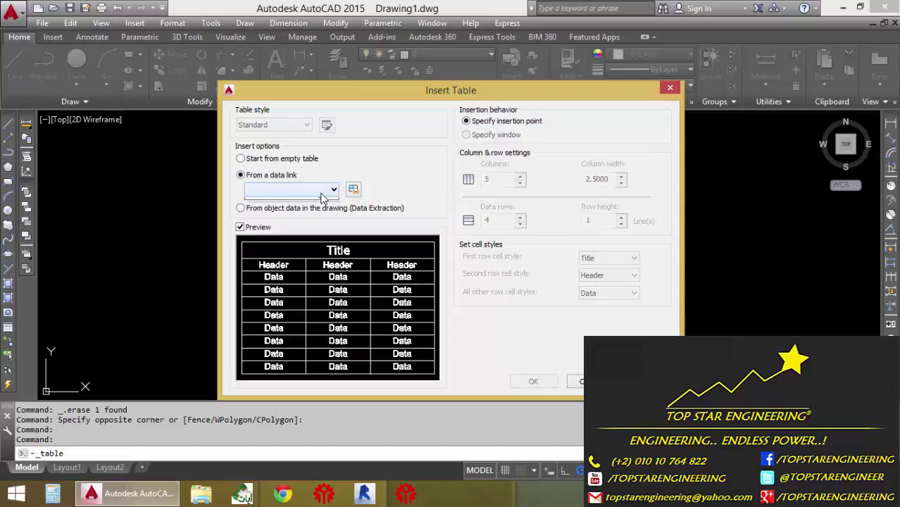
pyautogui.click(269, 193)
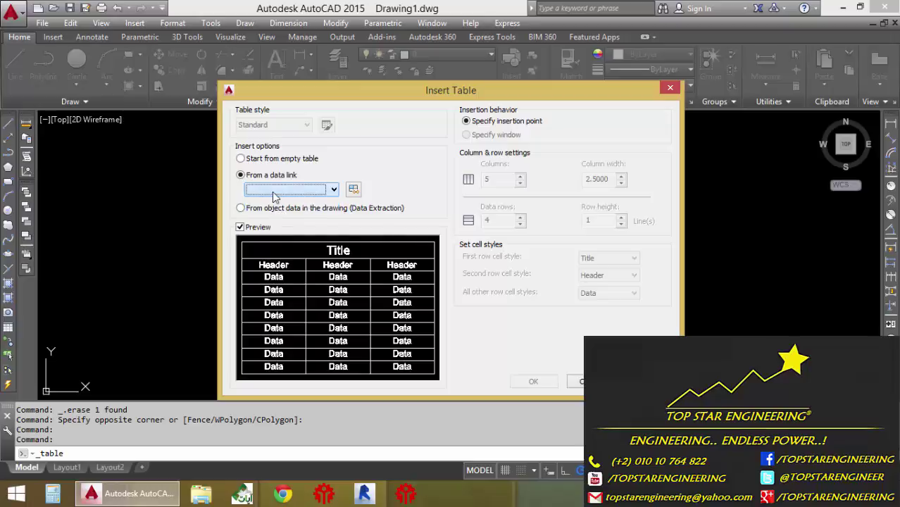
pyautogui.click(272, 192)
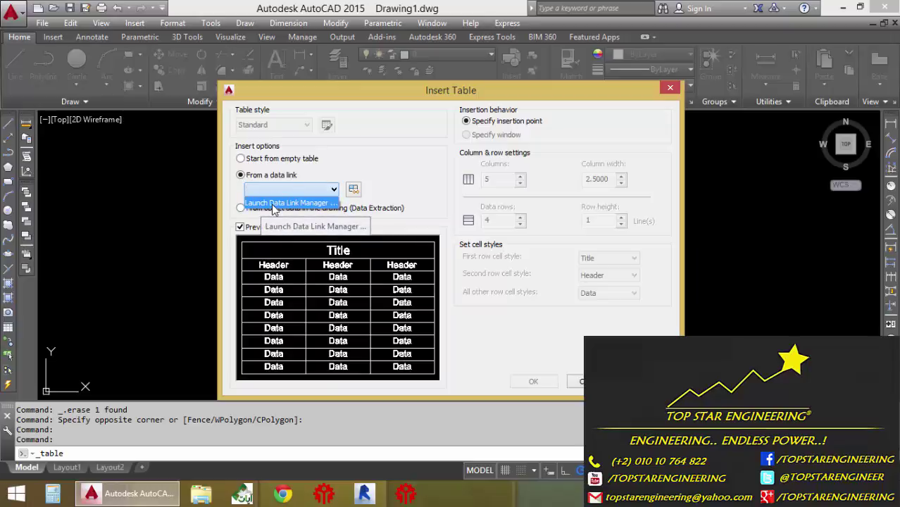
pyautogui.click(377, 89)
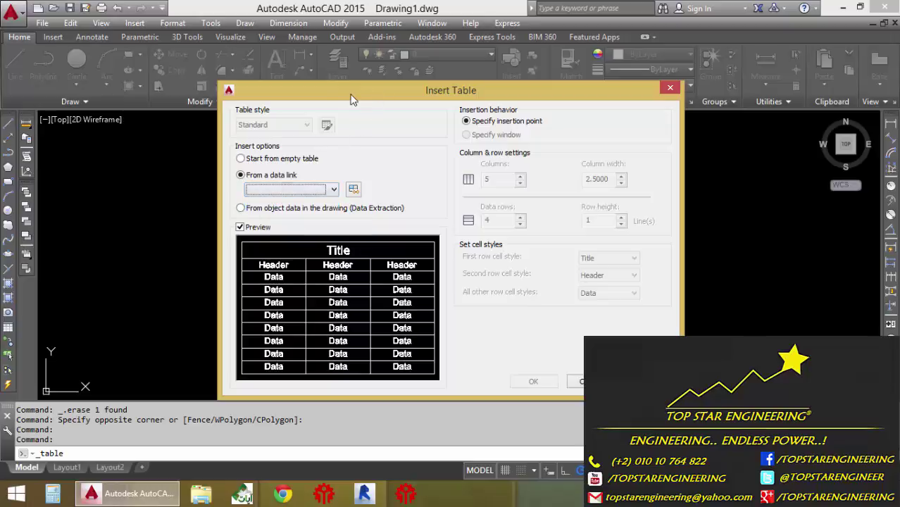
pyautogui.moveTo(355, 90); pyautogui.dragTo(213, 36)
pyautogui.click(162, 135)
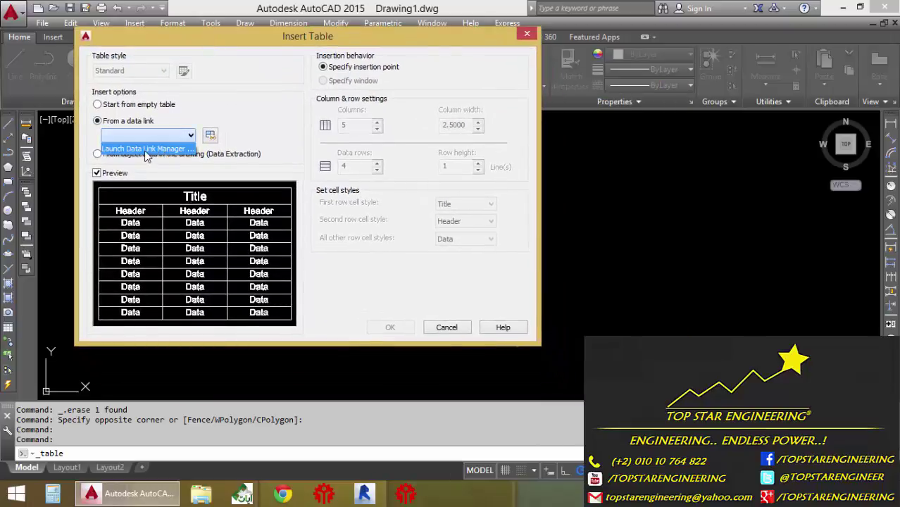
pyautogui.click(166, 148)
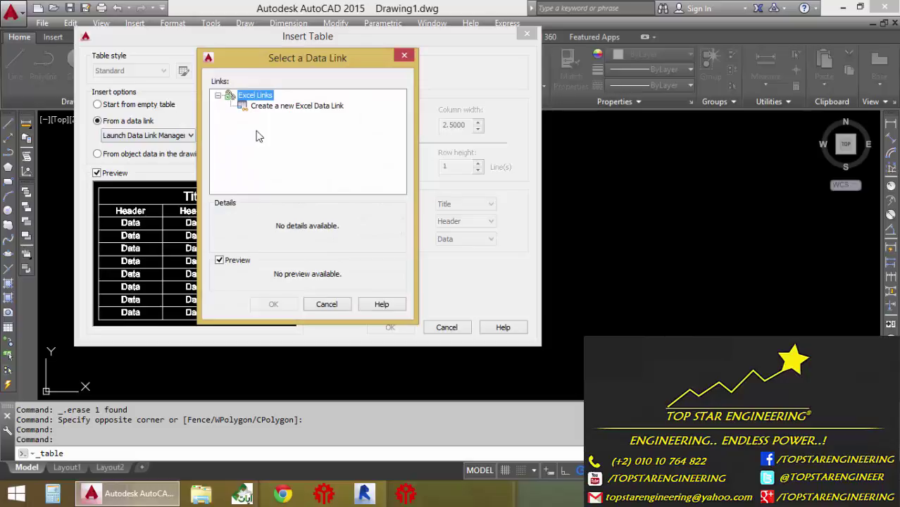
pyautogui.moveTo(323, 112)
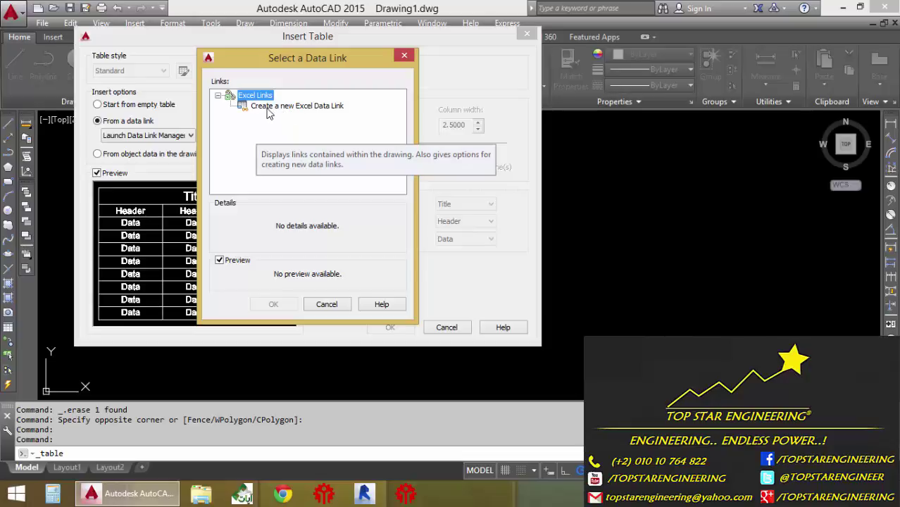
# Create a new Excel data link named 'Table 1'
pyautogui.doubleClick(324, 107)
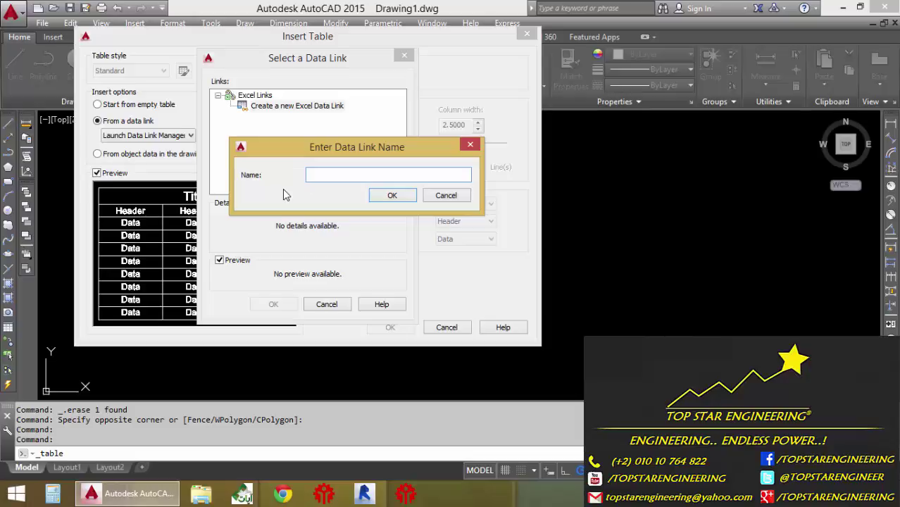
pyautogui.write('T')
pyautogui.write('able')
pyautogui.write(' 1')
pyautogui.click(392, 196)
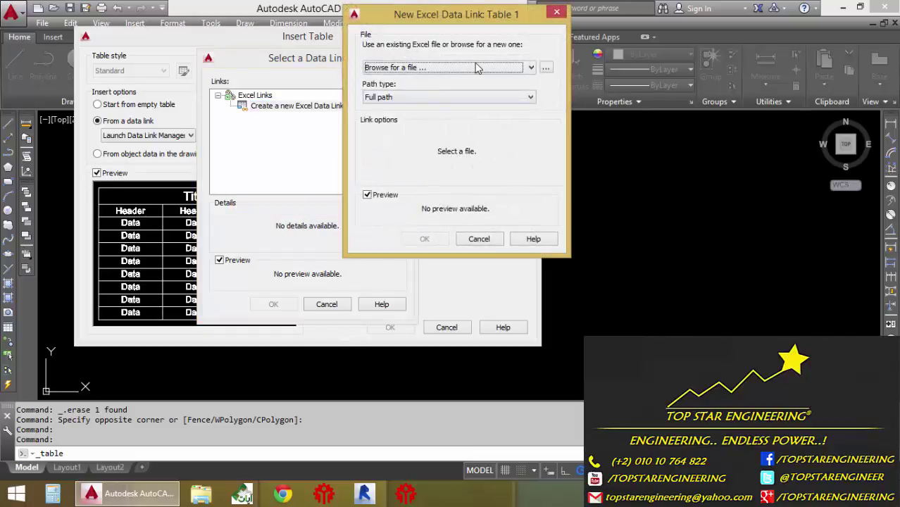
pyautogui.moveTo(443, 24); pyautogui.dragTo(380, 57)
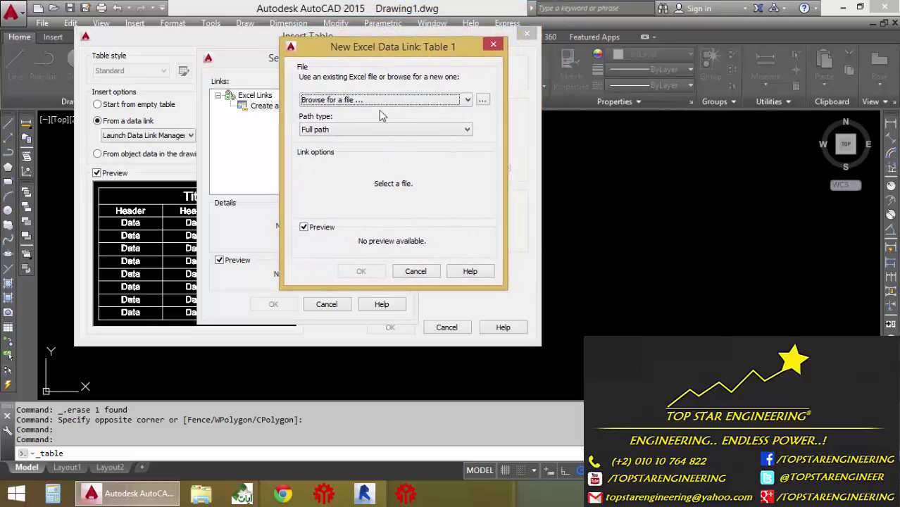
# Set the Table 1 data link source to the Excel Table workbook, then start Microsoft Excel
pyautogui.click(482, 101)
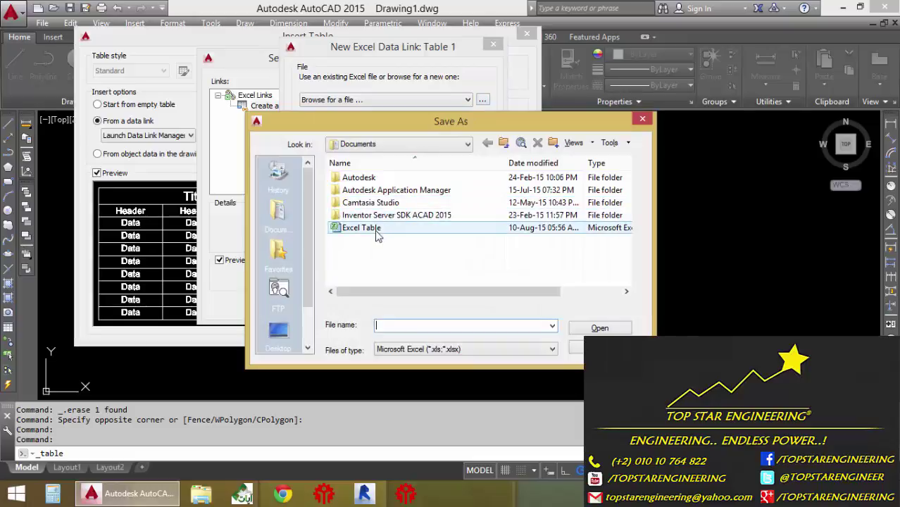
pyautogui.click(364, 233)
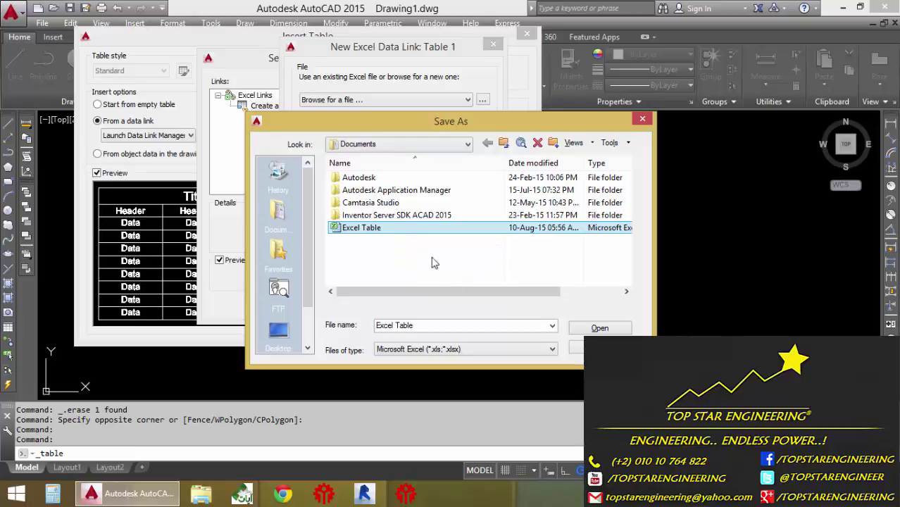
pyautogui.click(599, 327)
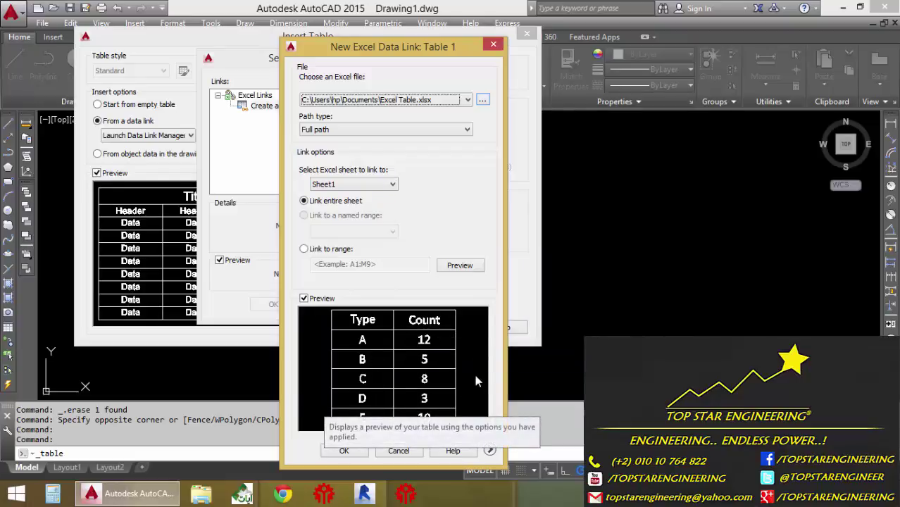
pyautogui.press('super')
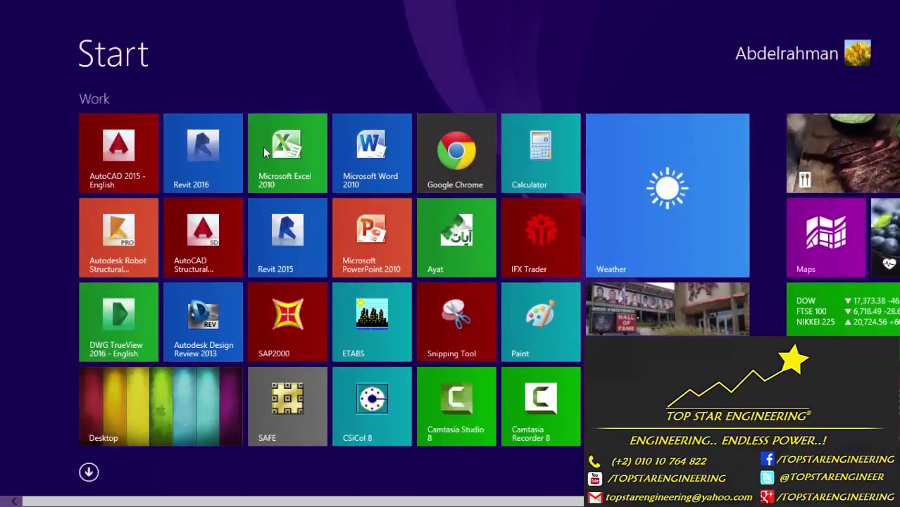
pyautogui.click(266, 152)
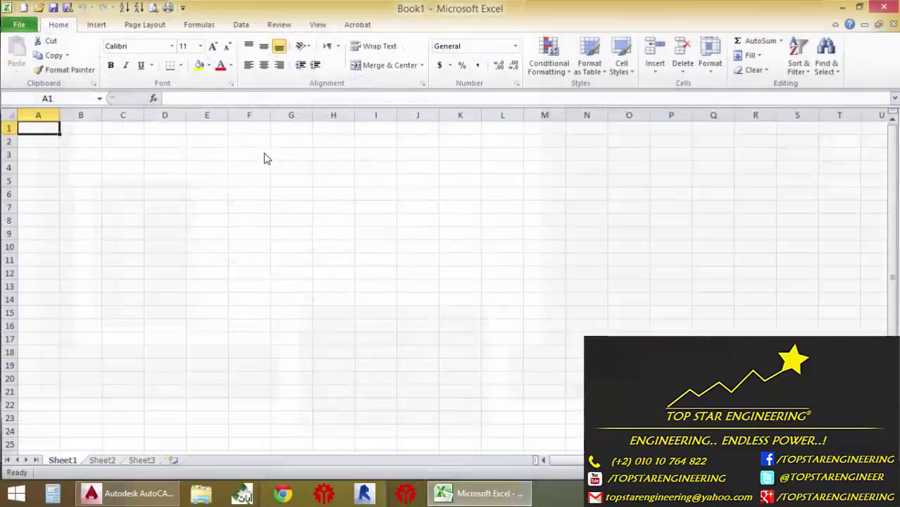
# Open the Excel Table workbook from Excel's recent files list
pyautogui.click(18, 24)
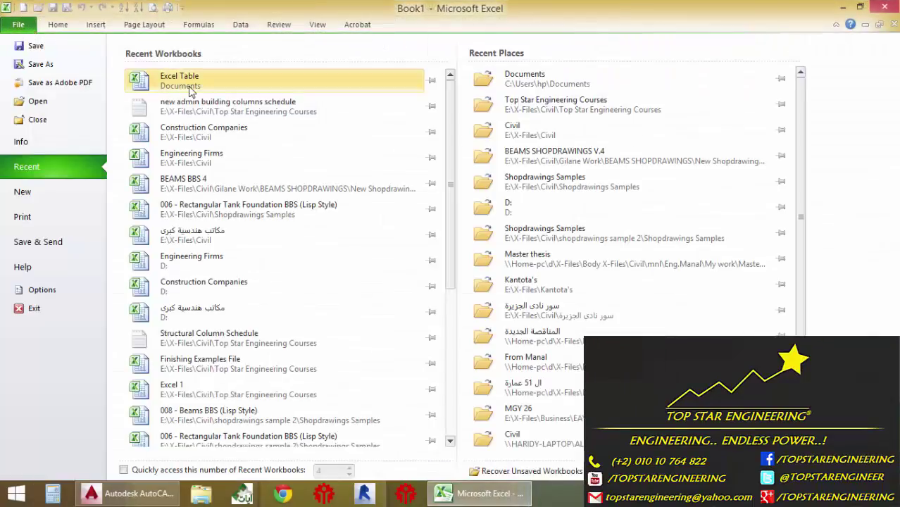
pyautogui.press('Escape')
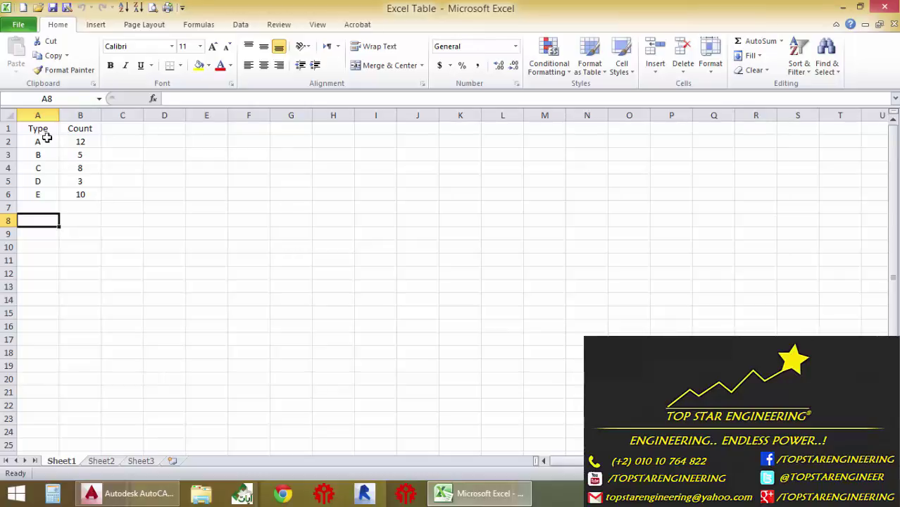
pyautogui.click(50, 133)
# Review the Count header, the types A–E and their Count values in B2:B6
pyautogui.click(97, 129)
pyautogui.click(41, 143)
pyautogui.click(40, 167)
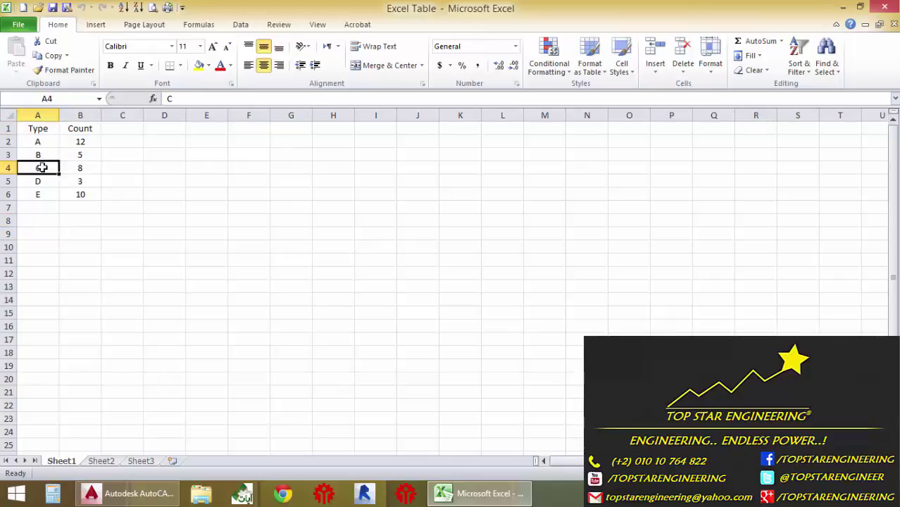
pyautogui.click(42, 197)
pyautogui.moveTo(81, 140)
pyautogui.mouseDown()
pyautogui.moveTo(79, 195)
pyautogui.moveTo(40, 126)
pyautogui.mouseUp()
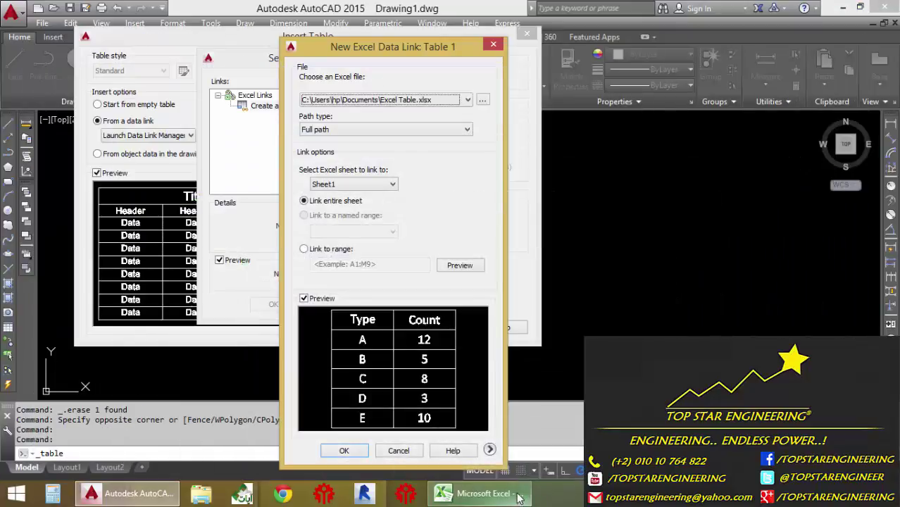
# Confirm the Table 1 data link, place the linked Type/Count table, then return to Excel
pyautogui.moveTo(357, 52); pyautogui.dragTo(339, 30)
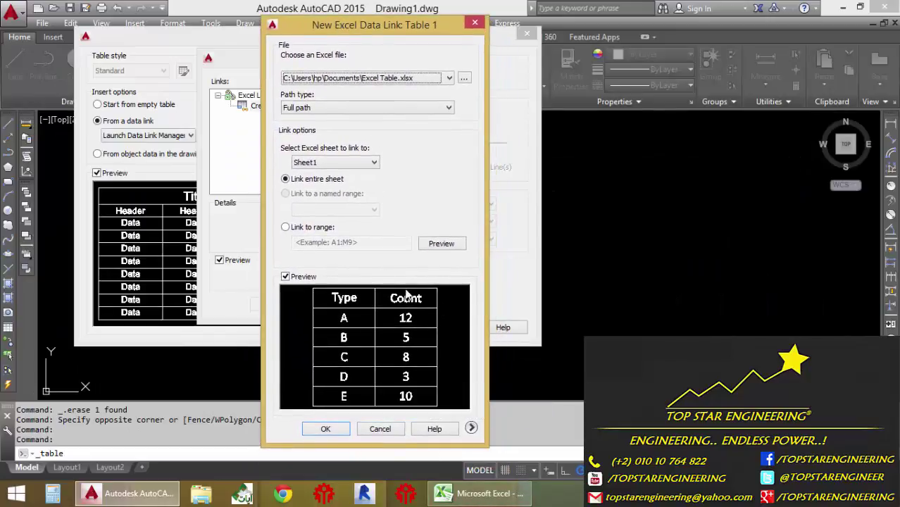
pyautogui.click(325, 428)
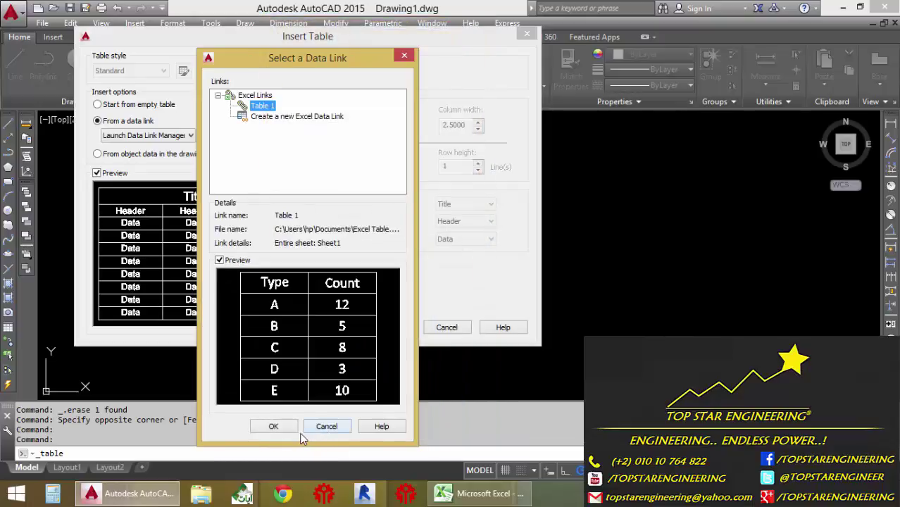
pyautogui.click(279, 428)
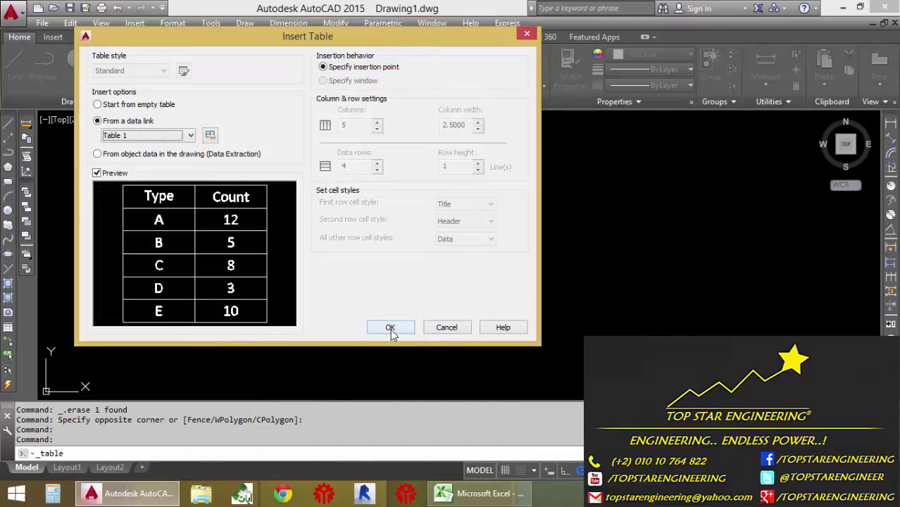
pyautogui.click(390, 328)
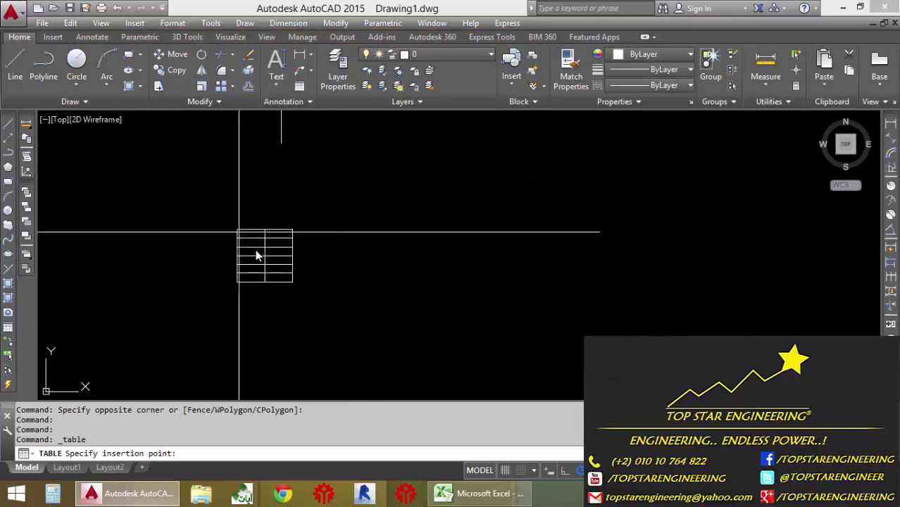
pyautogui.click(278, 211)
pyautogui.scroll(2, 387, 323)
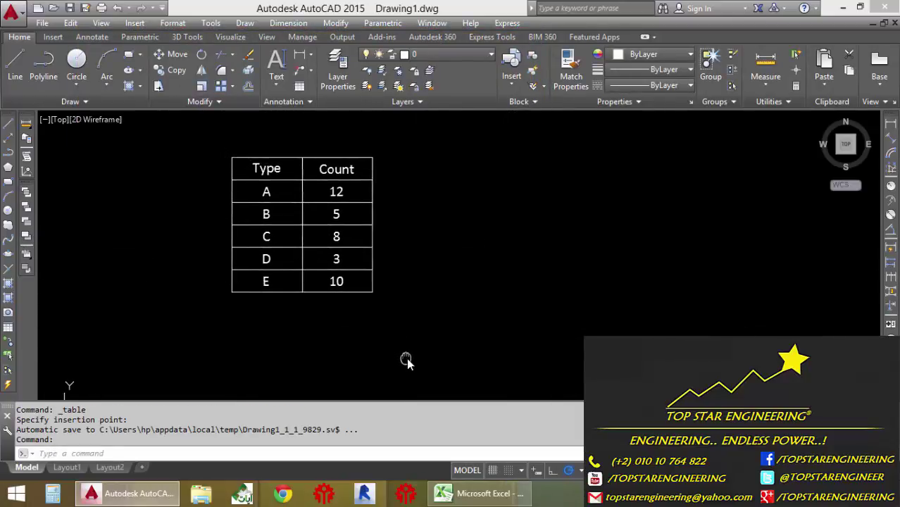
pyautogui.click(479, 492)
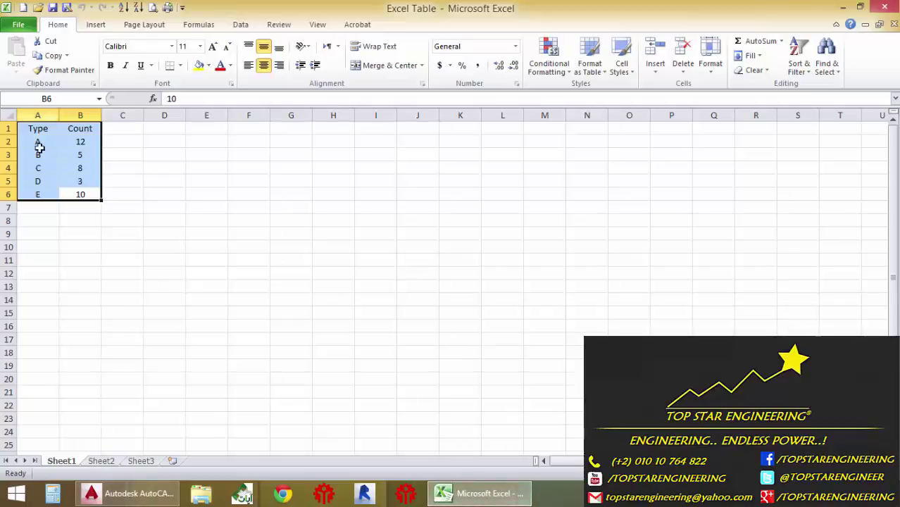
pyautogui.click(477, 492)
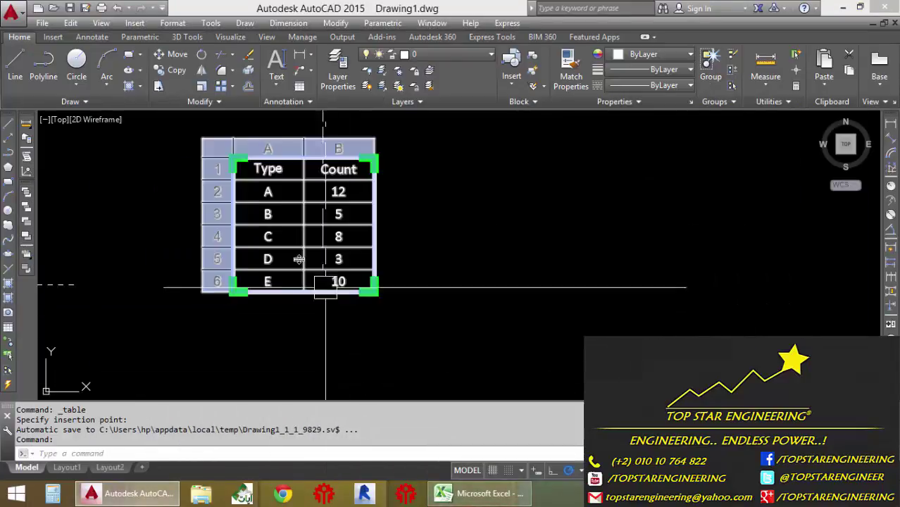
pyautogui.press('Escape')
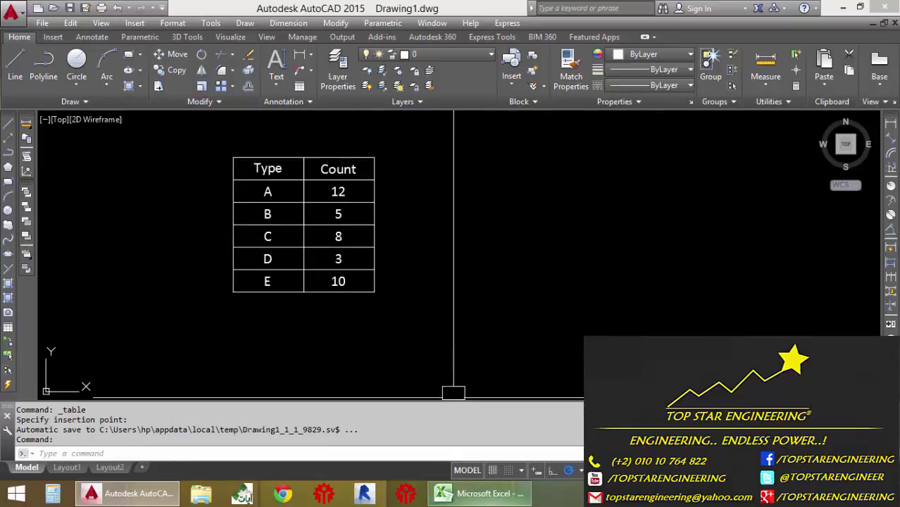
pyautogui.click(479, 492)
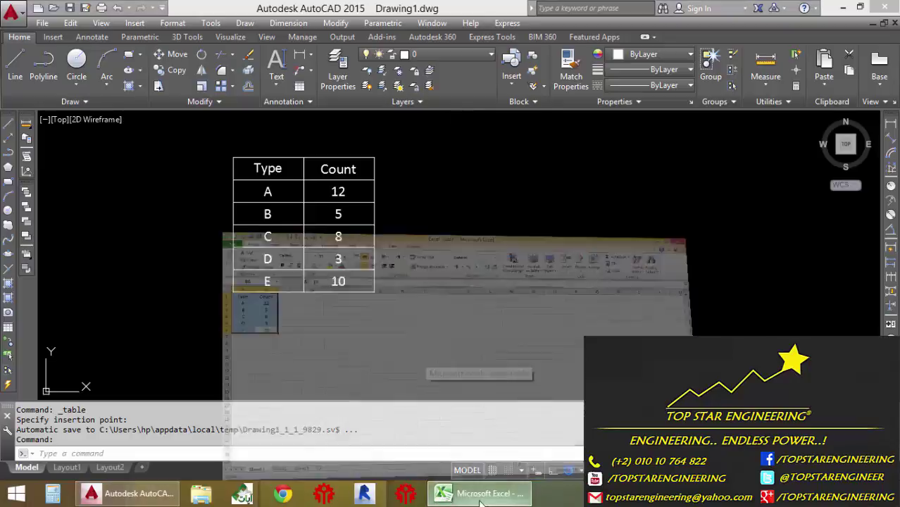
pyautogui.click(54, 210)
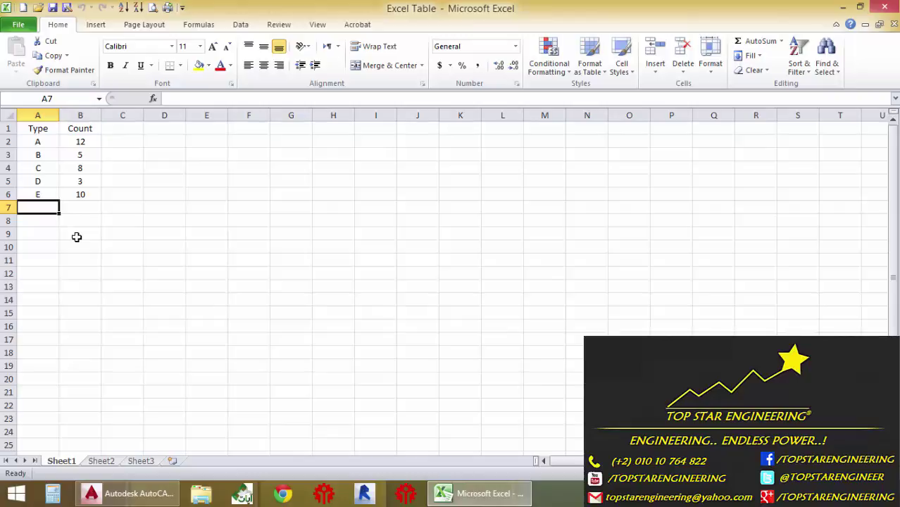
# Enter F with count 20 in row 7 and G with count 15 in row 8, then close Excel
pyautogui.write('F')
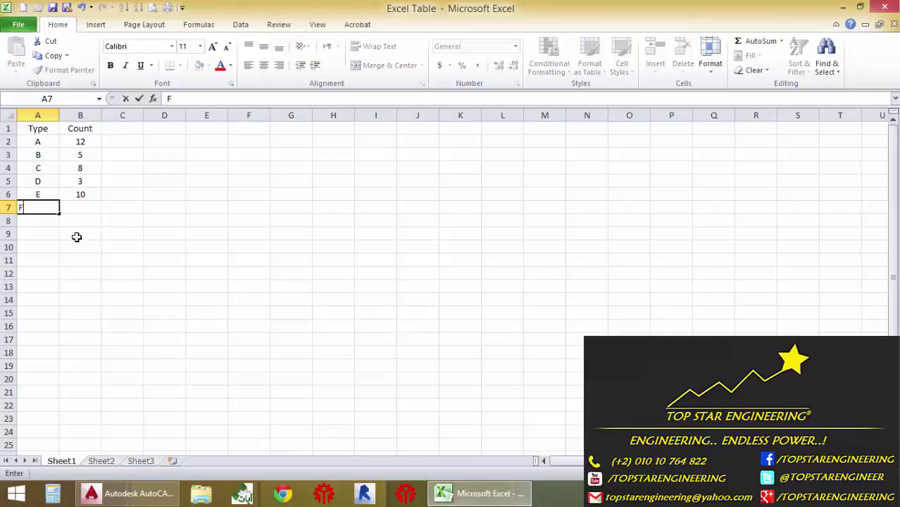
pyautogui.press('Tab')
pyautogui.write('2')
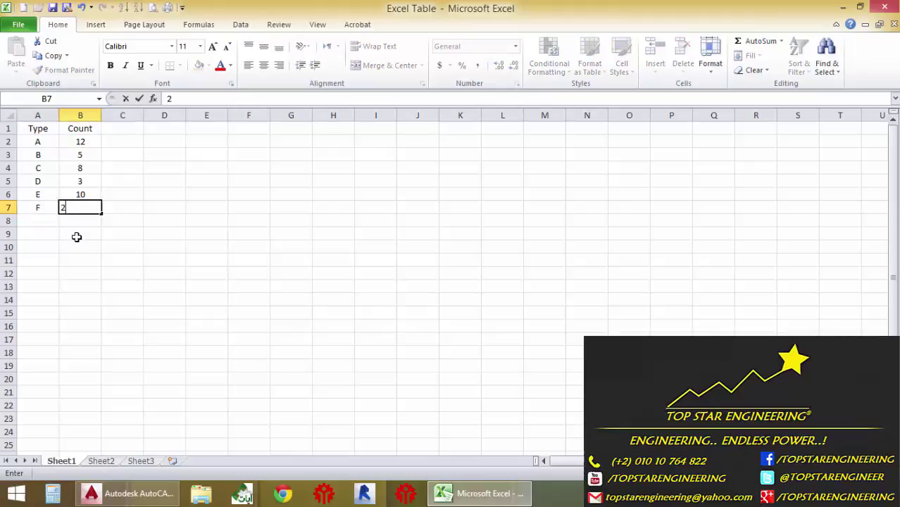
pyautogui.press('Left')
pyautogui.press('Return')
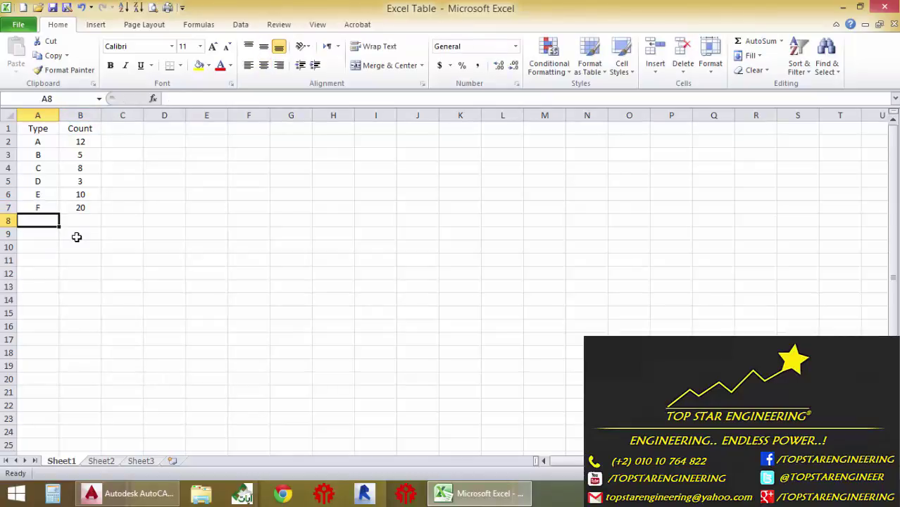
pyautogui.write('G')
pyautogui.press('Right')
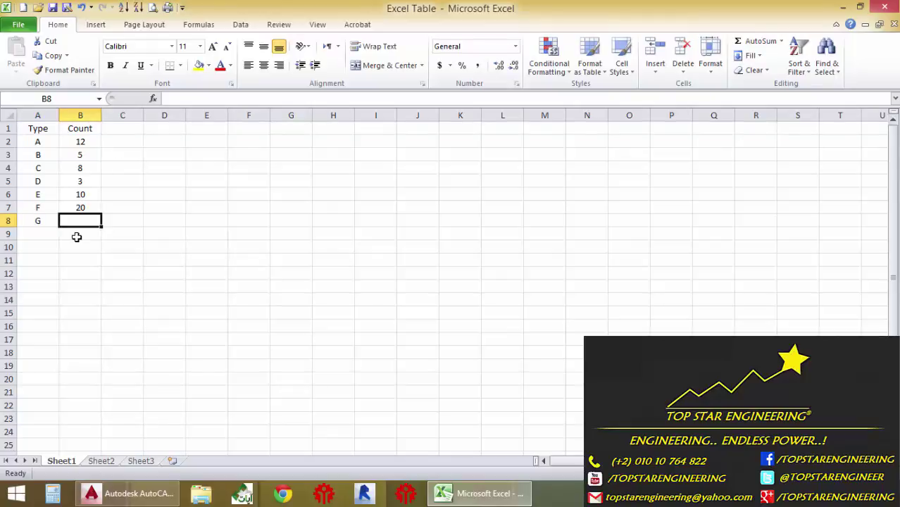
pyautogui.write('15')
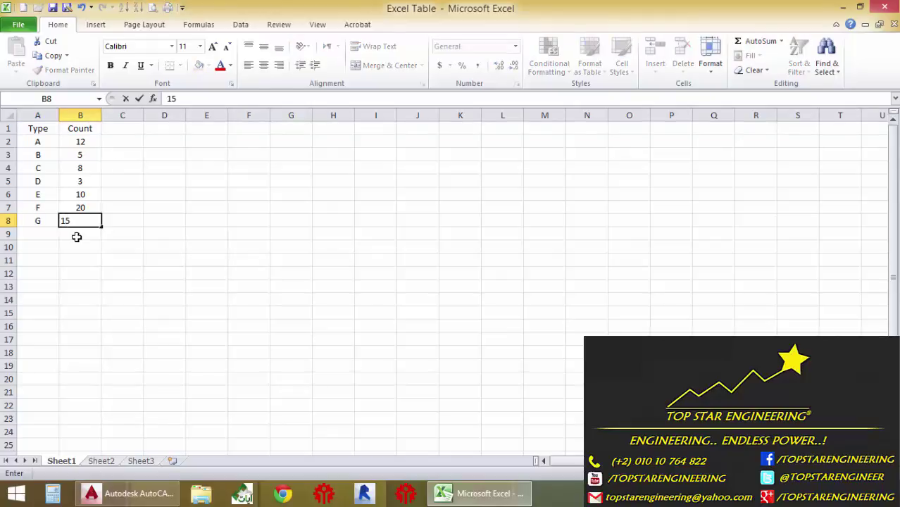
pyautogui.press('Return')
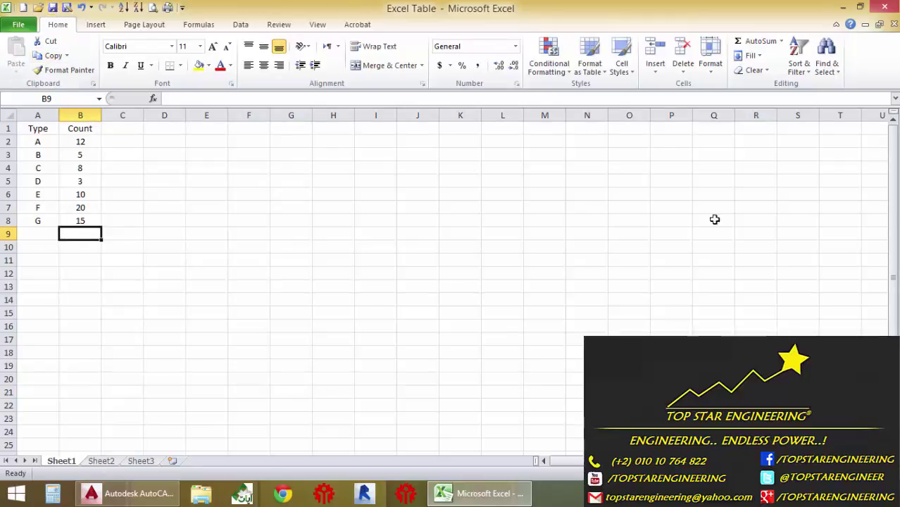
pyautogui.click(884, 7)
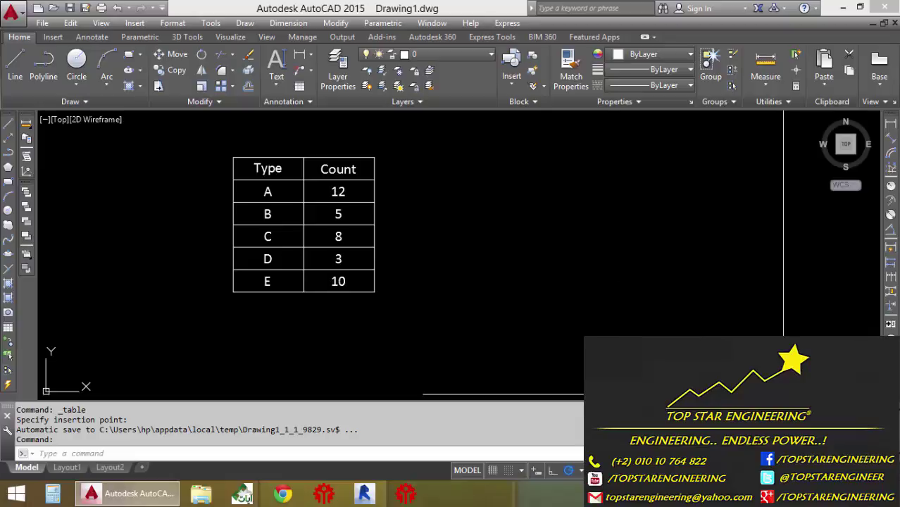
# Update the table from its data link and inspect the new F and G rows
pyautogui.click(810, 436)
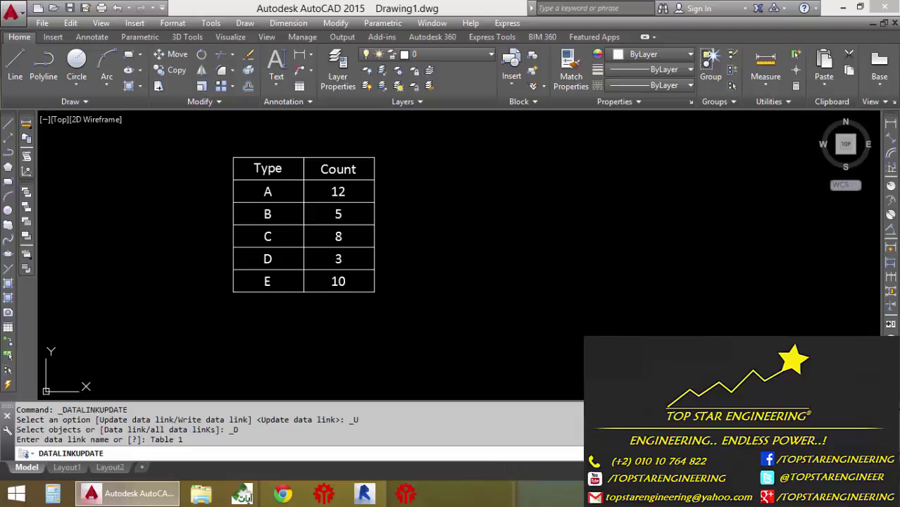
pyautogui.click(287, 354)
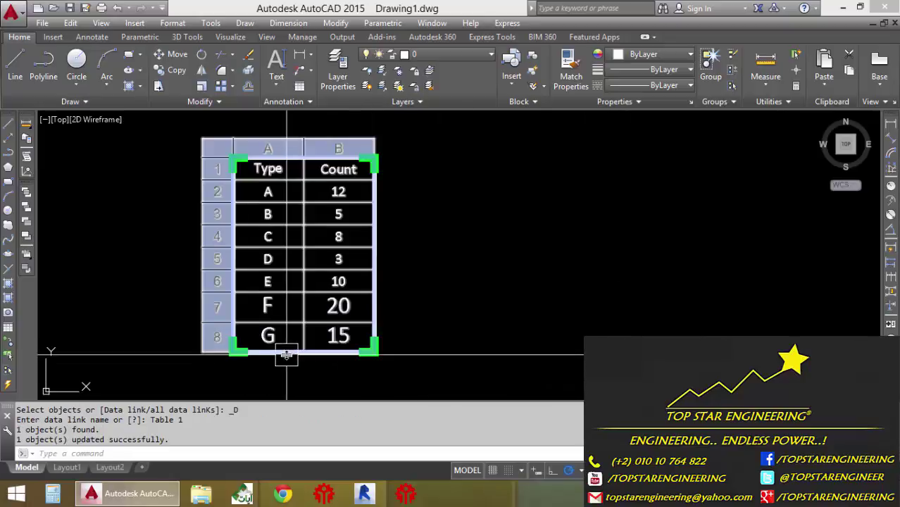
pyautogui.scroll(2, 282, 337)
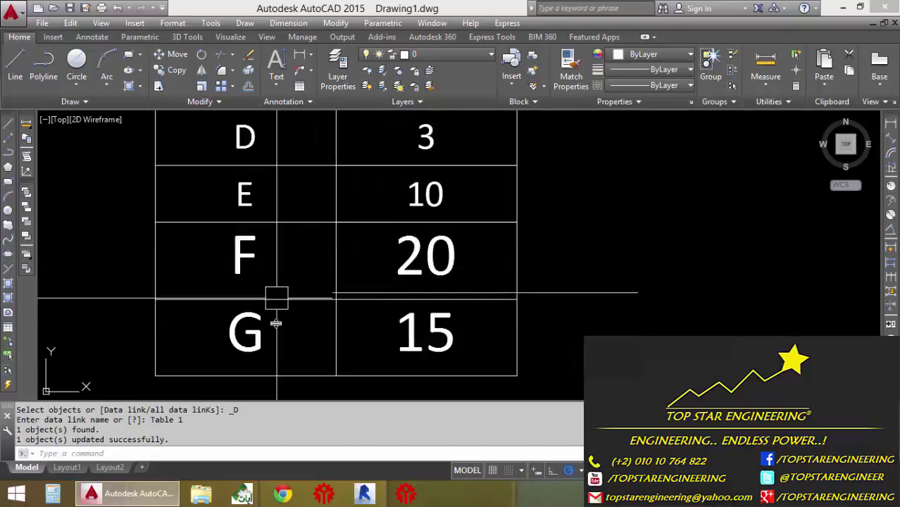
pyautogui.scroll(-2, 280, 296)
pyautogui.moveTo(497, 319); pyautogui.dragTo(469, 320, button='middle')
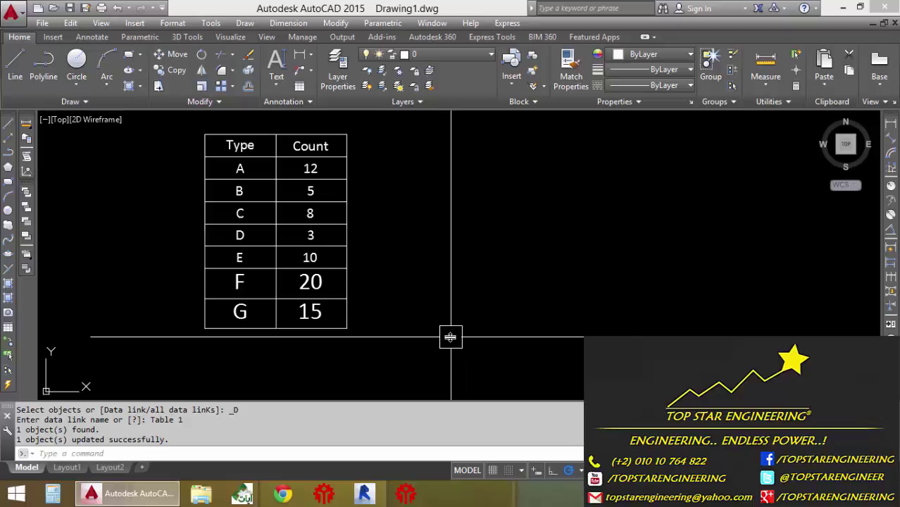
# Select the whole Type/Count table with a crossing window and explode it with X
pyautogui.click(354, 170)
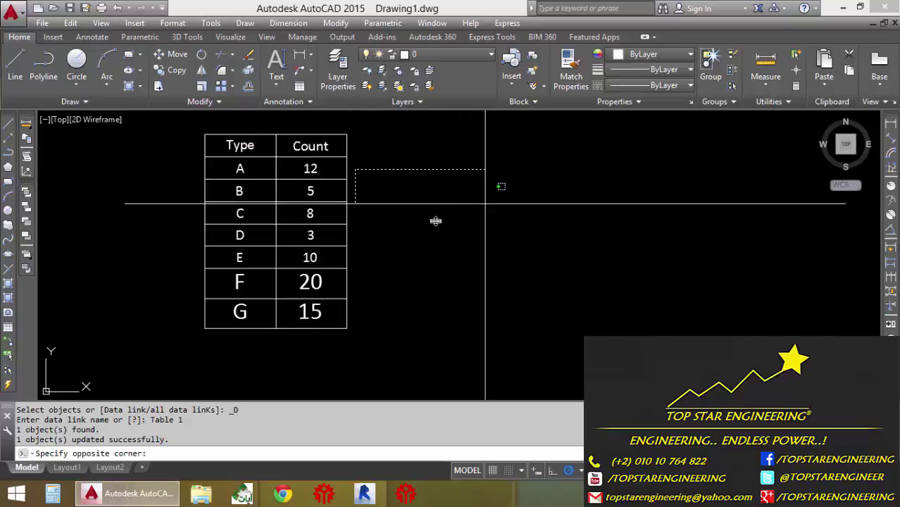
pyautogui.click(305, 211)
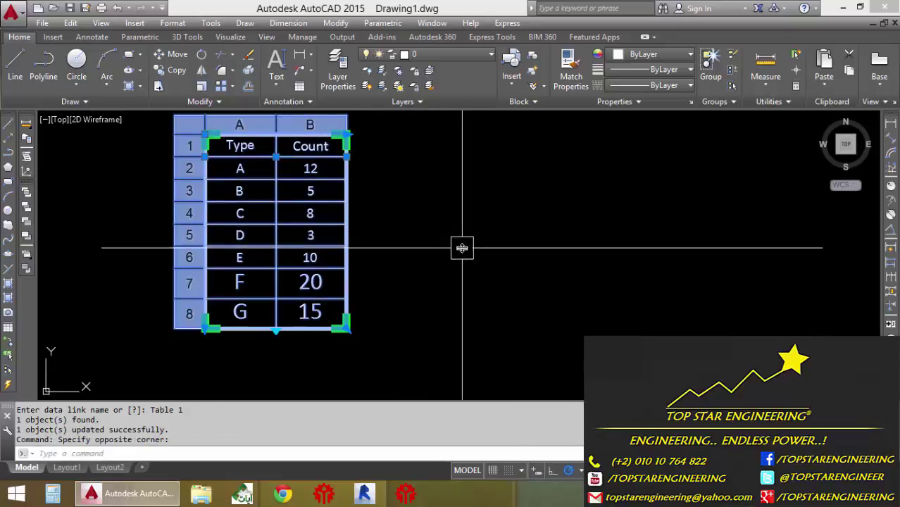
pyautogui.moveTo(462, 248); pyautogui.dragTo(391, 265, button='middle')
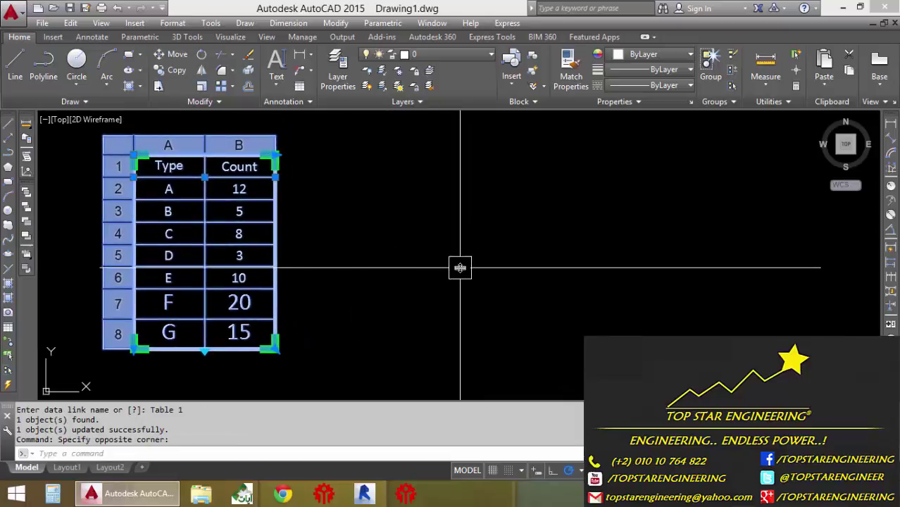
pyautogui.write('x')
pyautogui.press('Return')
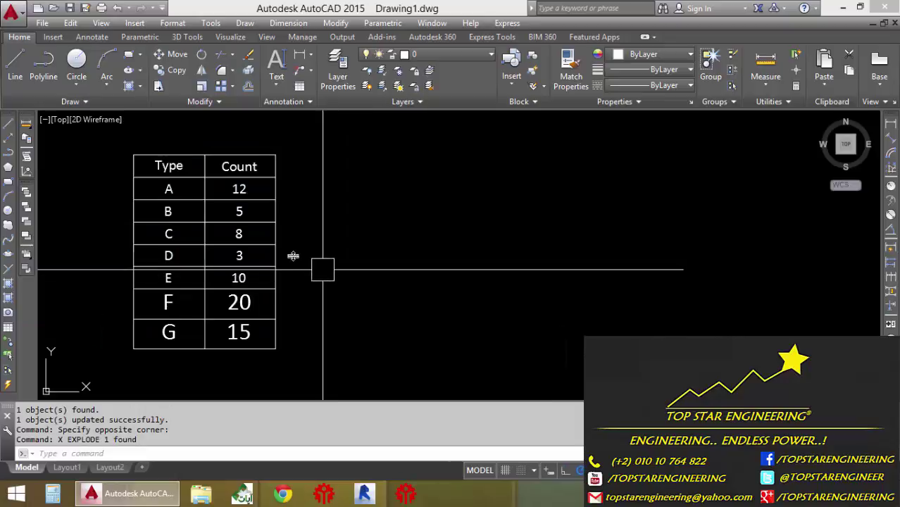
# Pick the A–D letters, count values and a row divider to confirm they are separate objects
pyautogui.scroll(2, 219, 264)
pyautogui.click(133, 250)
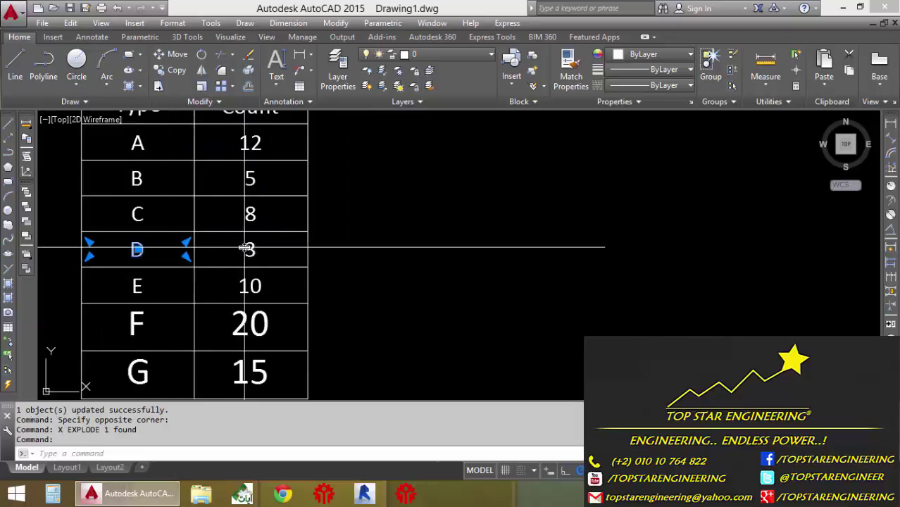
pyautogui.click(248, 250)
pyautogui.click(248, 214)
pyautogui.click(136, 226)
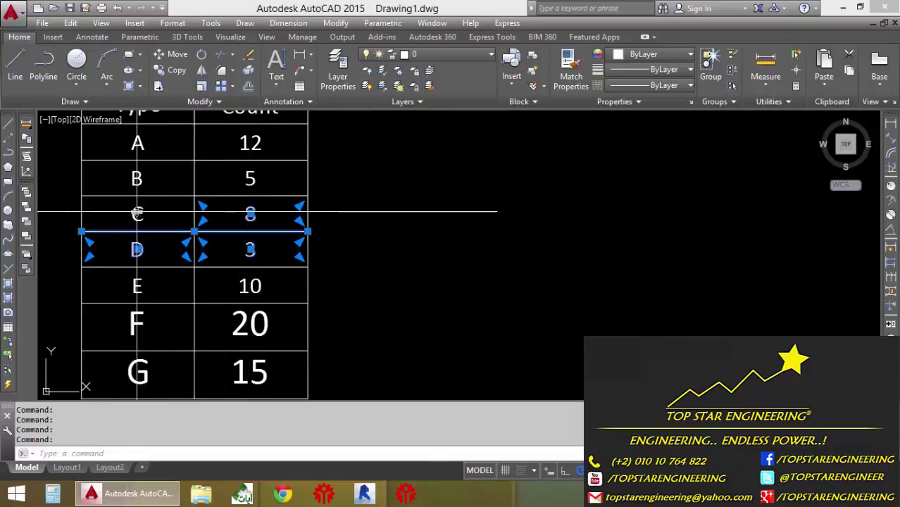
pyautogui.click(137, 213)
pyautogui.click(137, 178)
pyautogui.click(250, 178)
pyautogui.click(249, 145)
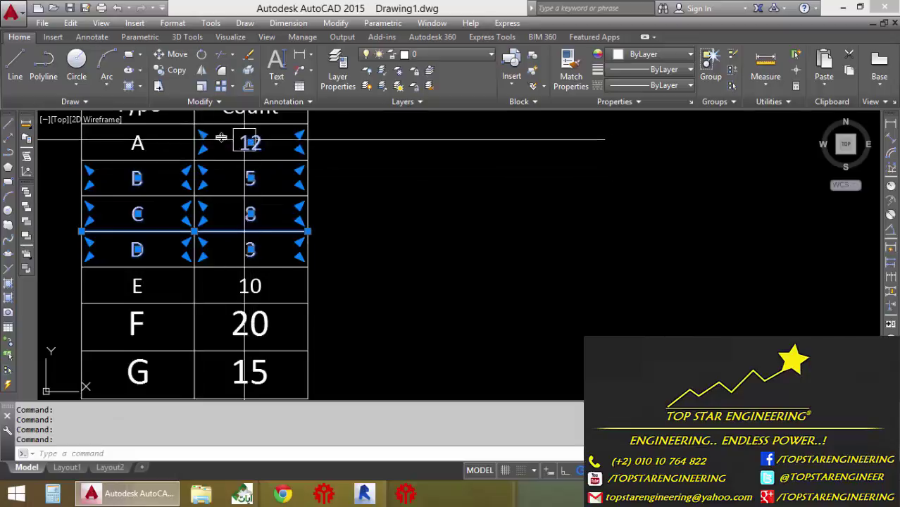
pyautogui.click(137, 143)
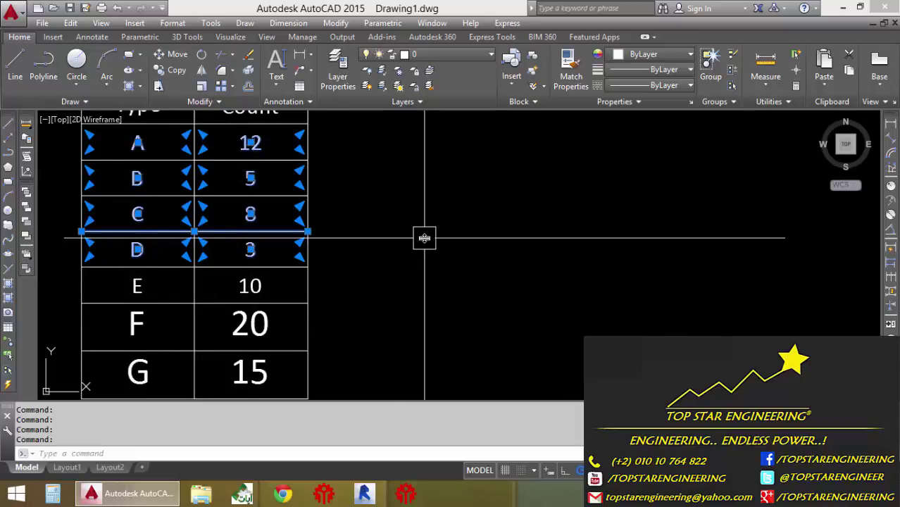
pyautogui.press('Escape')
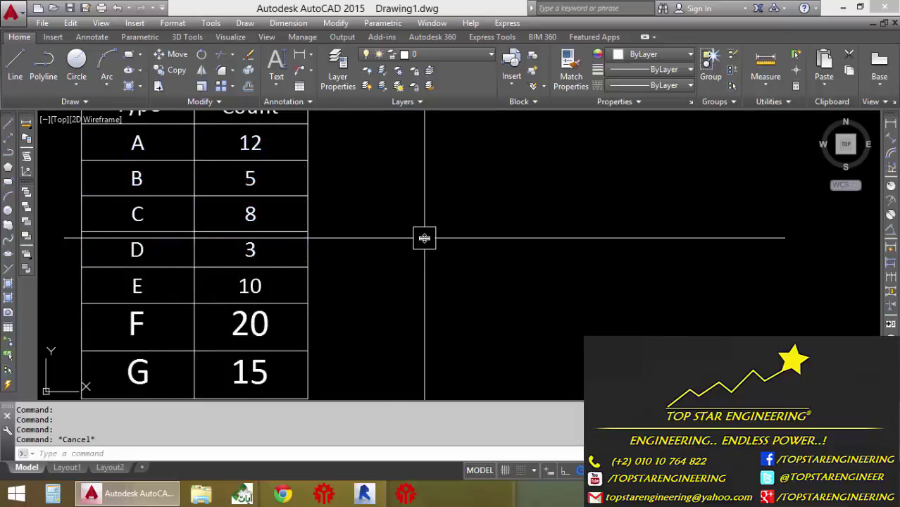
pyautogui.scroll(-2, 423, 238)
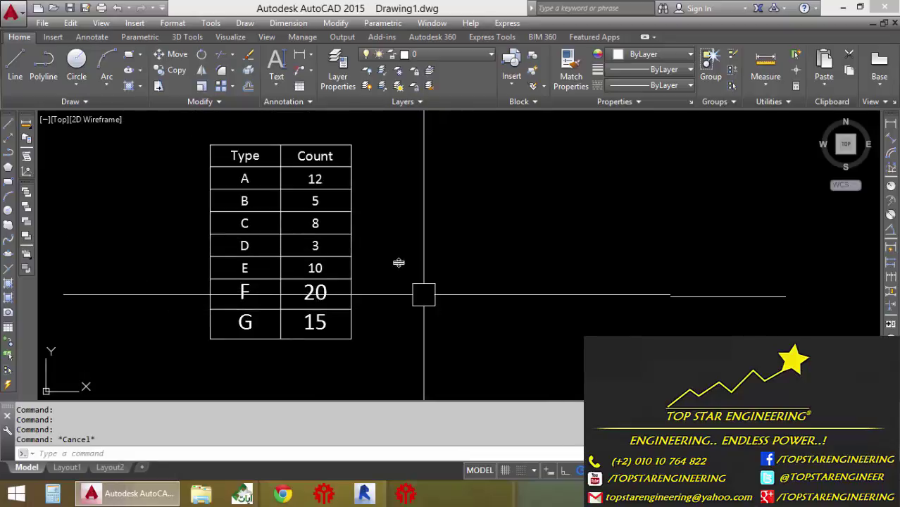
# Recentre the view on the exploded table and switch to the Annotate ribbon tab
pyautogui.moveTo(378, 226); pyautogui.dragTo(310, 258, button='middle')
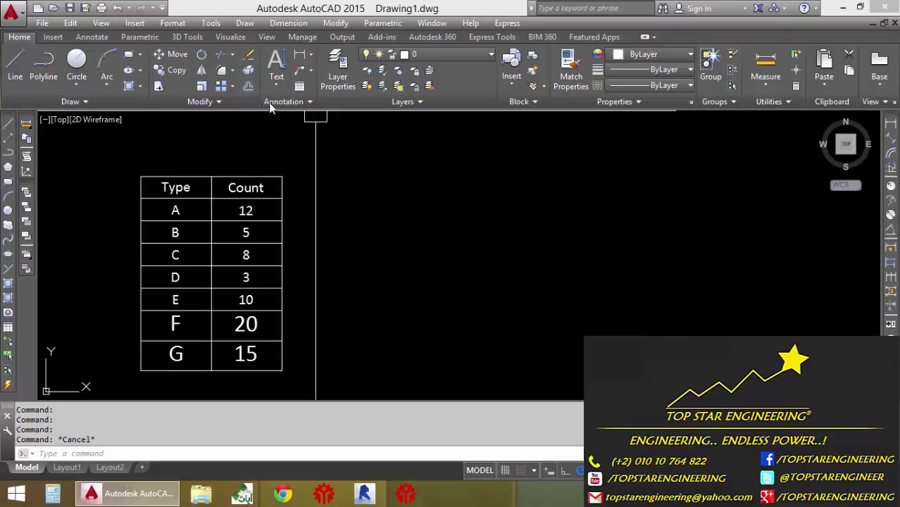
pyautogui.click(87, 40)
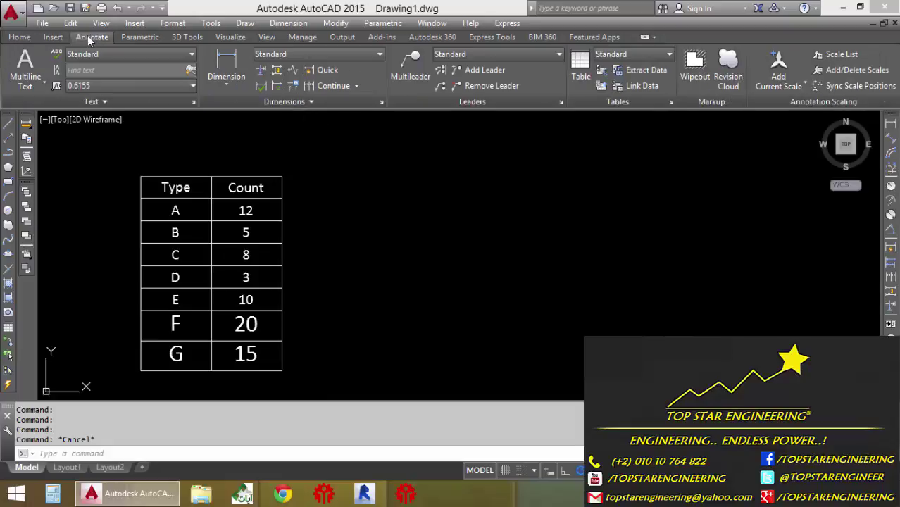